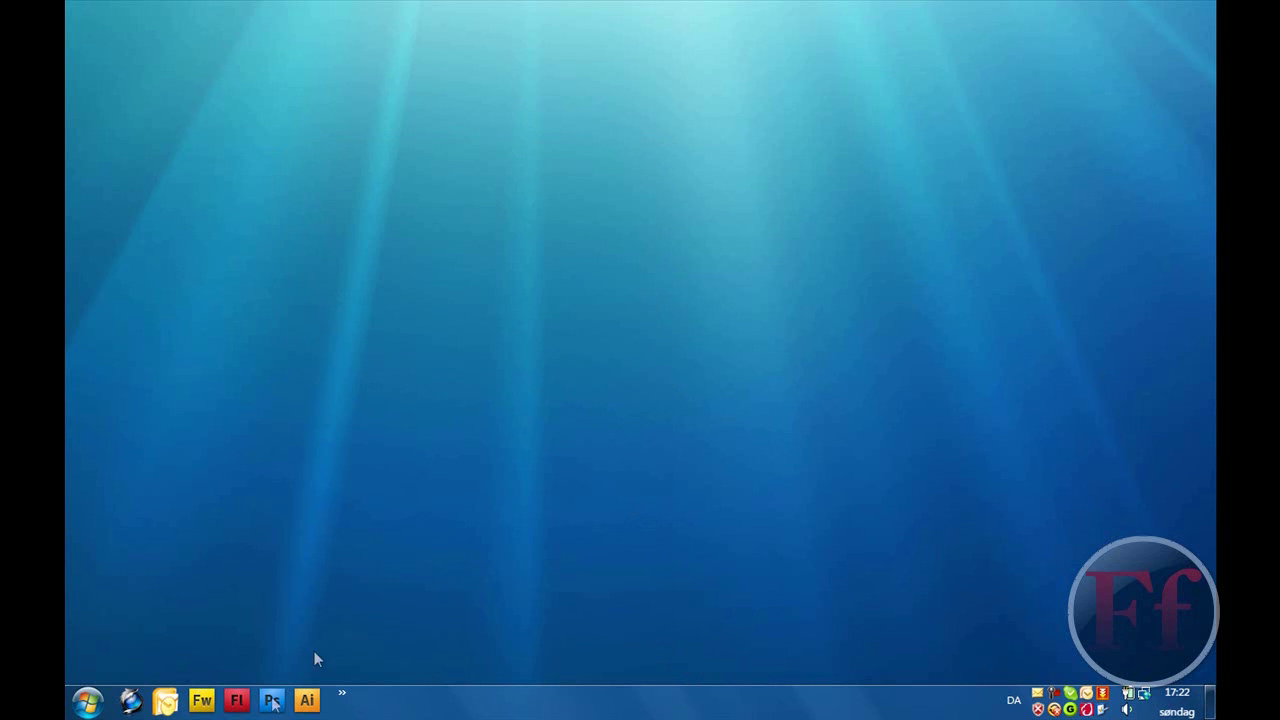
# Close the Start menu and reopen it over the Windows 7-style light-ray wallpaper desktop.
pyautogui.click(87, 701)
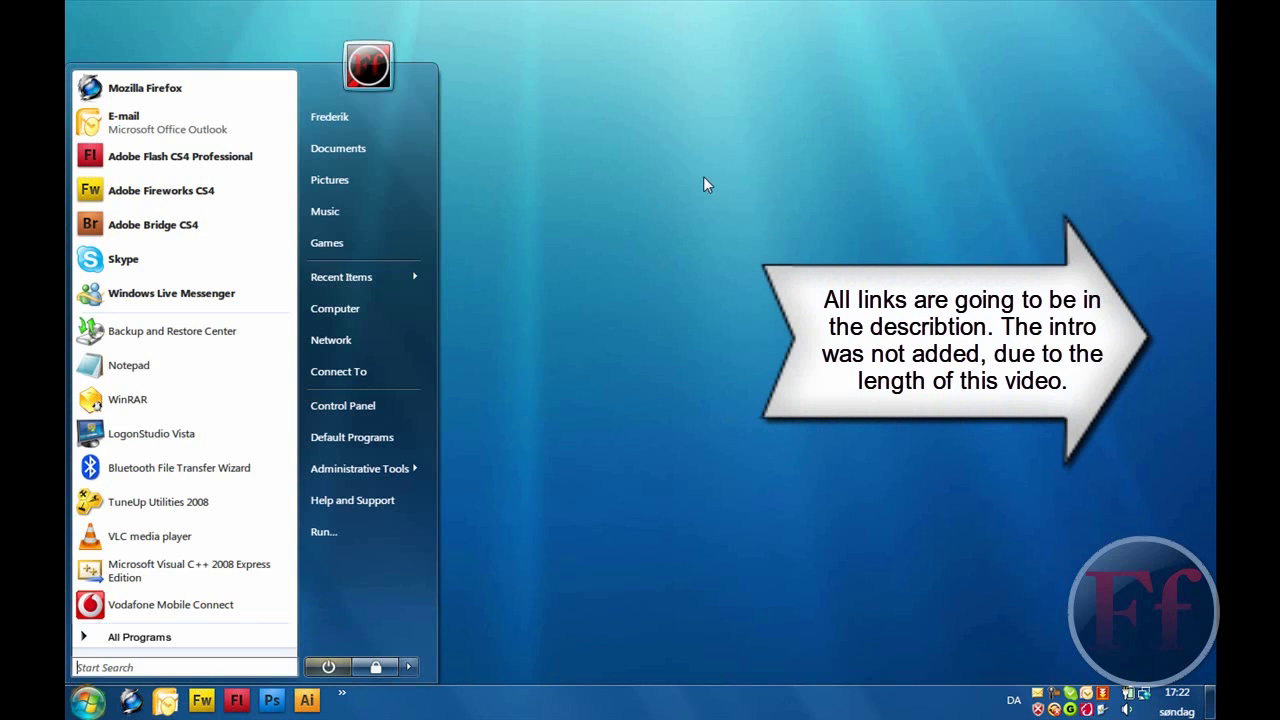
pyautogui.click(710, 188)
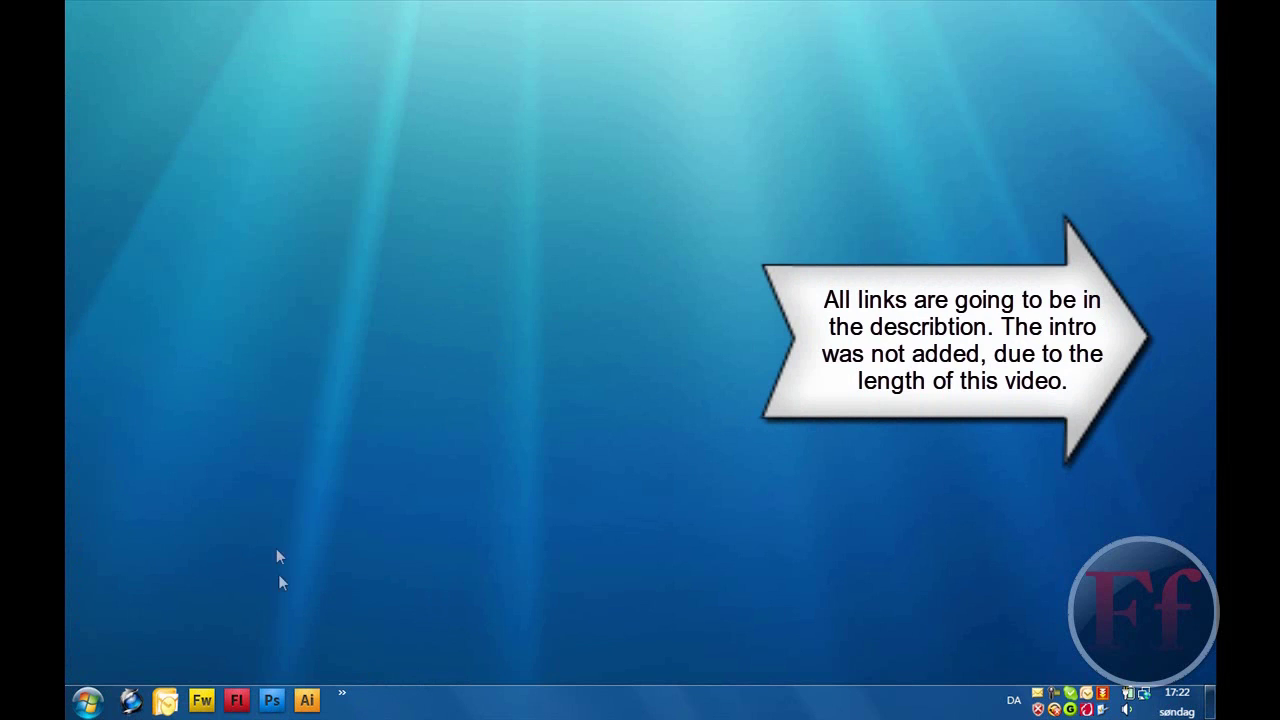
pyautogui.moveTo(341, 703)
pyautogui.click(87, 700)
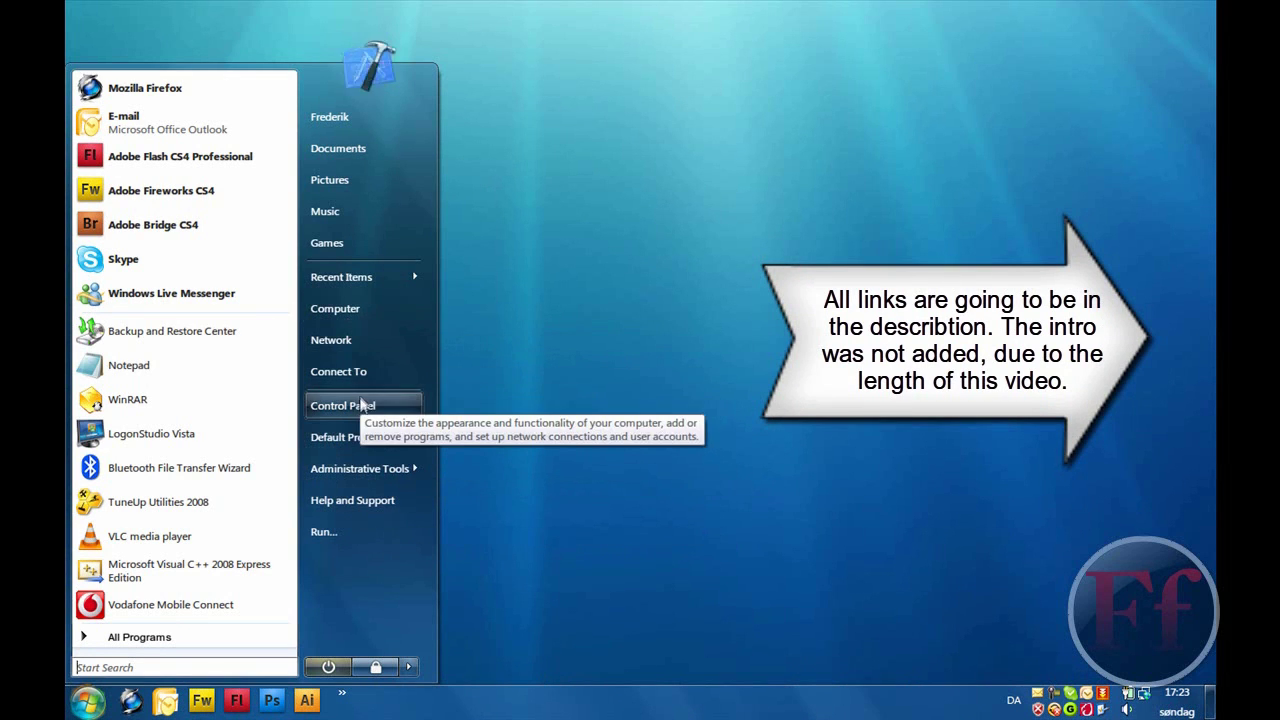
# Open the Computer window, then open the Network window from the Start menu.
pyautogui.click(351, 315)
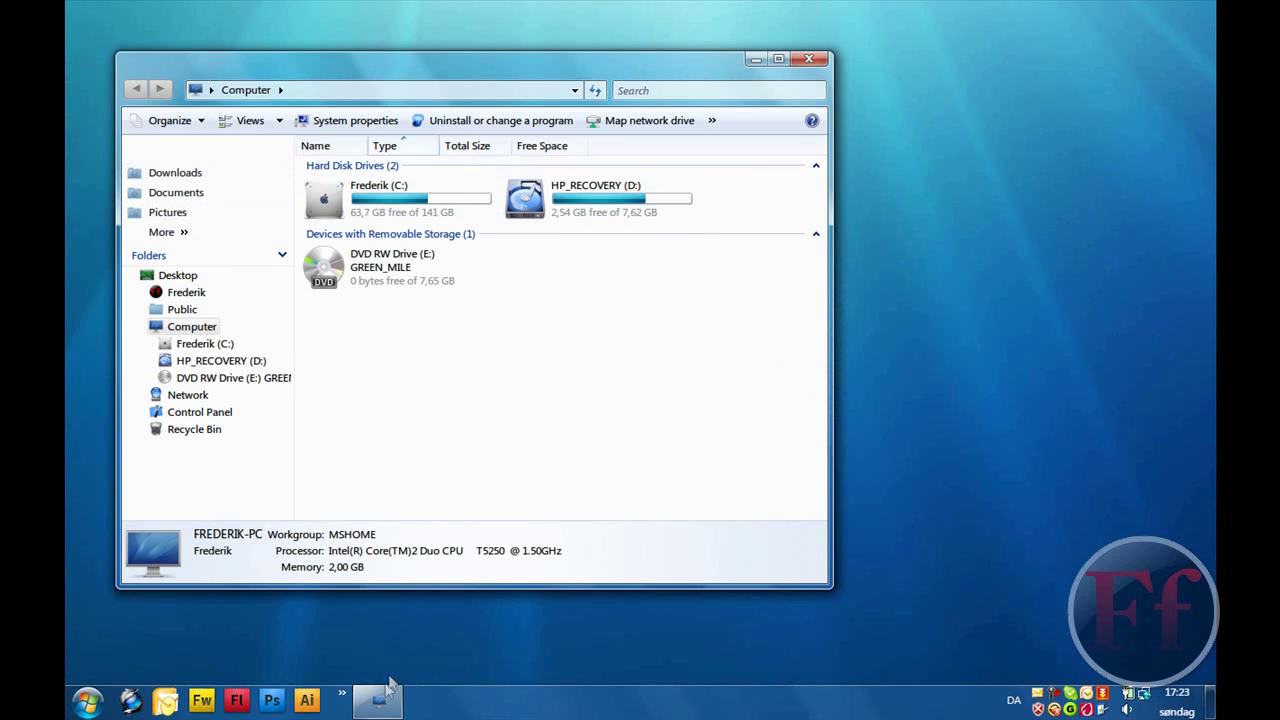
pyautogui.moveTo(386, 697)
pyautogui.press('super')
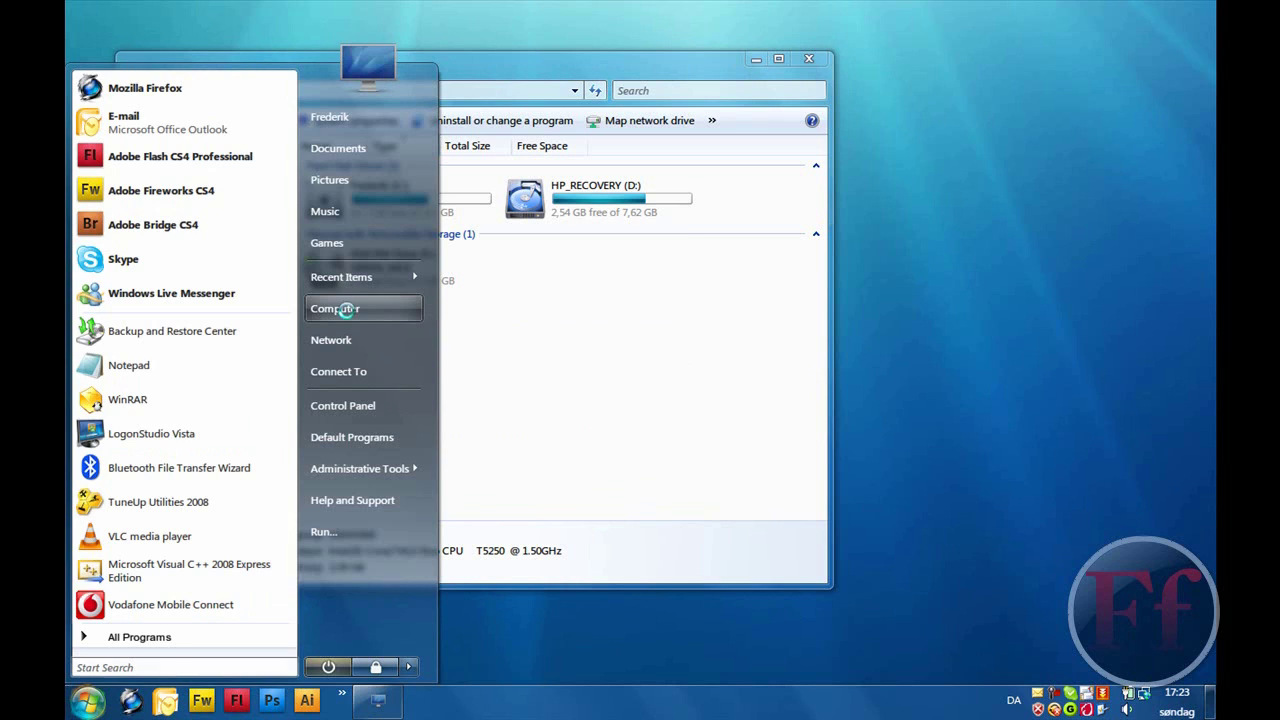
pyautogui.click(347, 310)
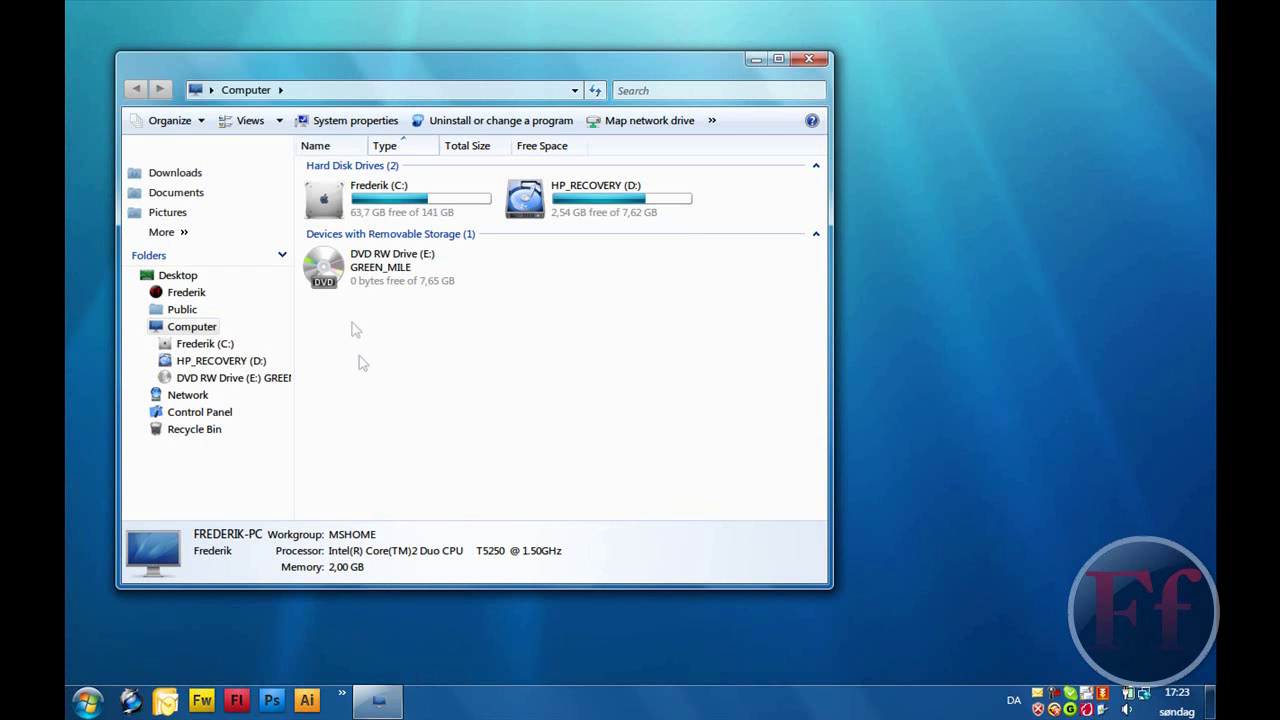
pyautogui.press('super')
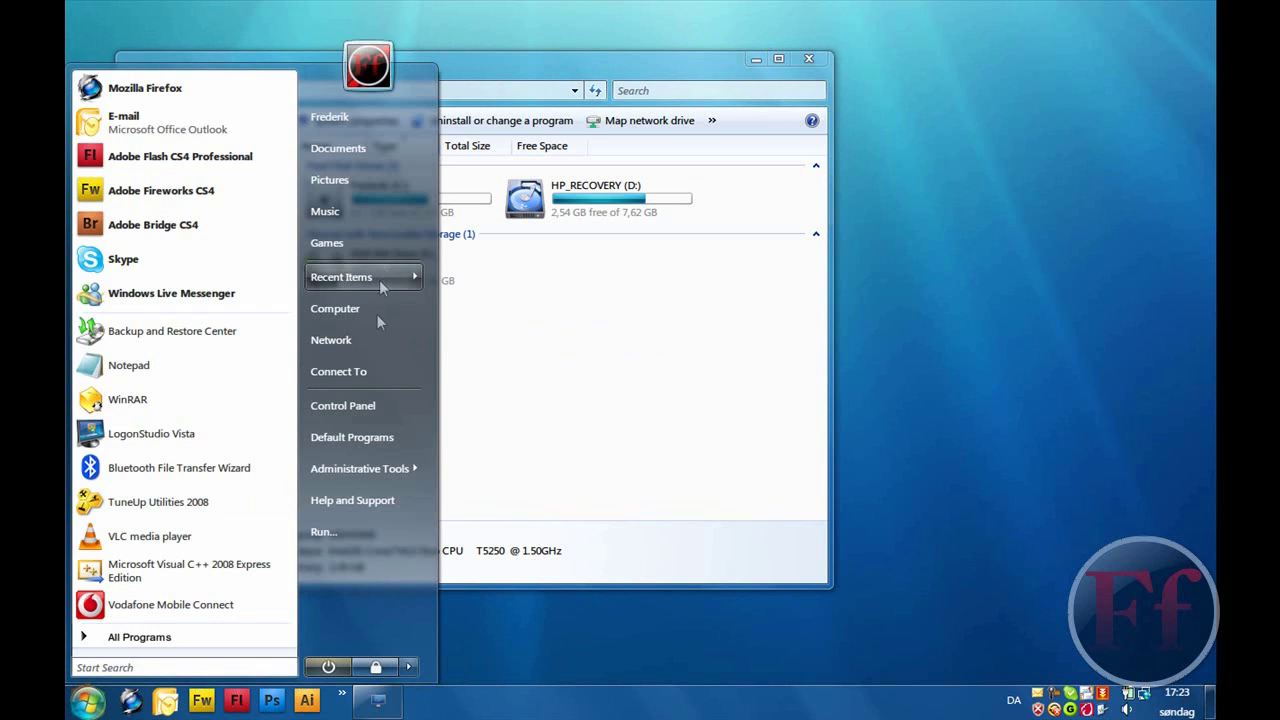
pyautogui.click(373, 340)
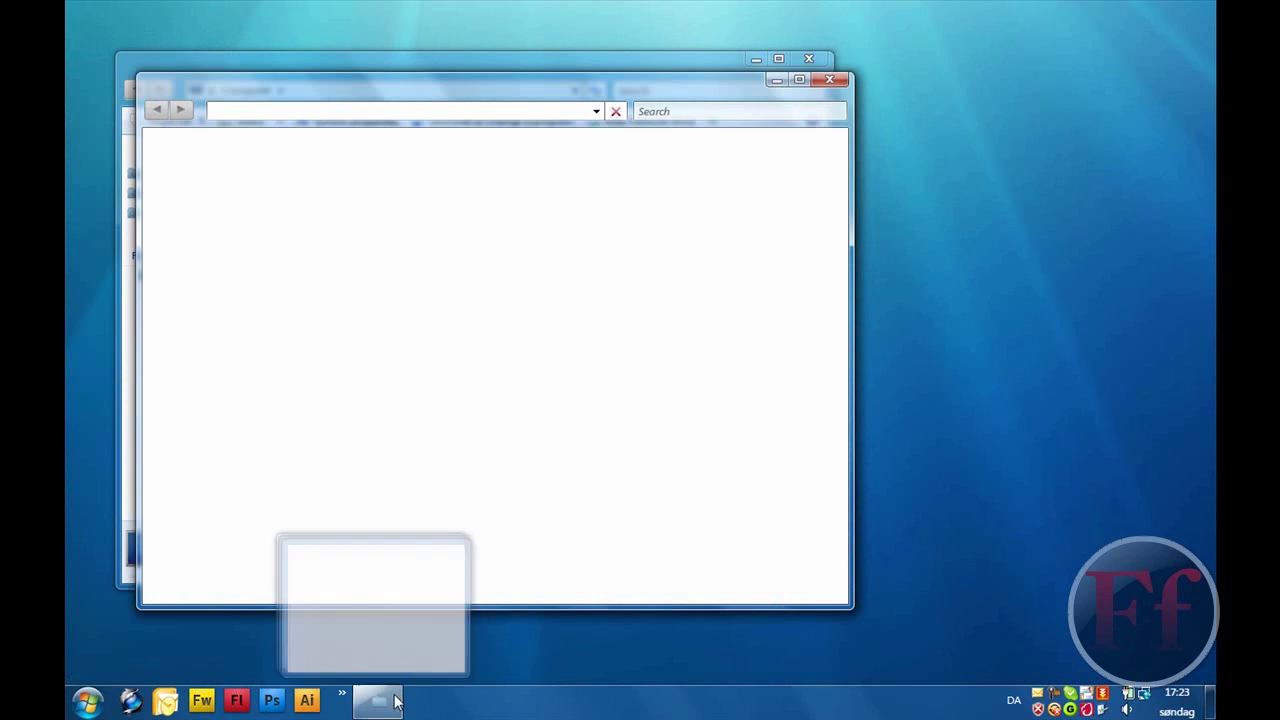
# Switch to the Network window from the taskbar, then close both Network and Computer windows.
pyautogui.click(397, 702)
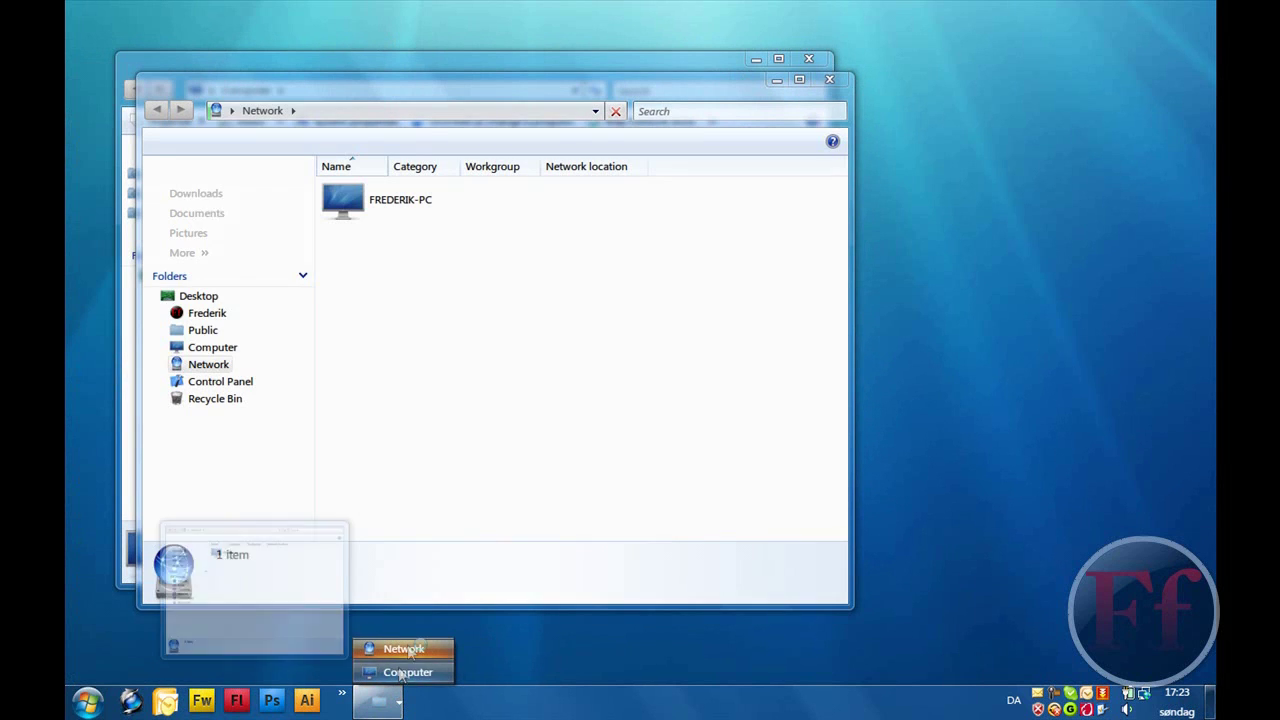
pyautogui.click(400, 651)
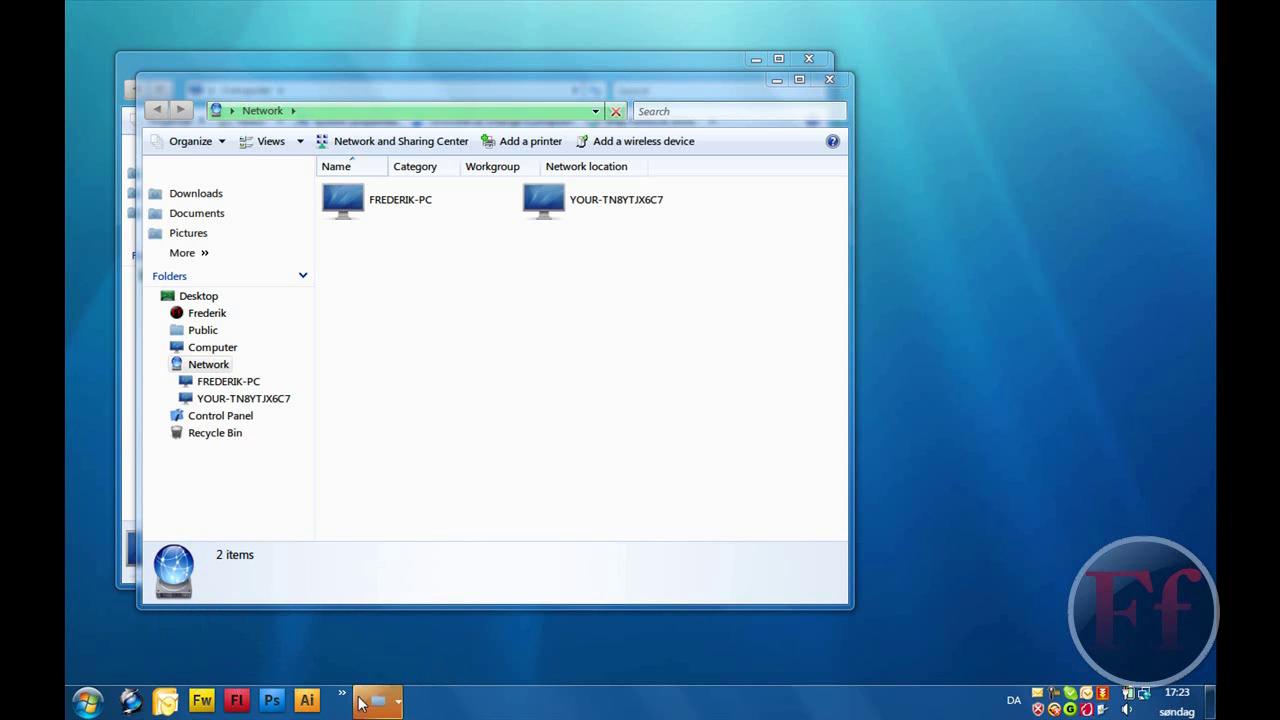
pyautogui.click(829, 79)
pyautogui.click(816, 60)
pyautogui.moveTo(66, 598)
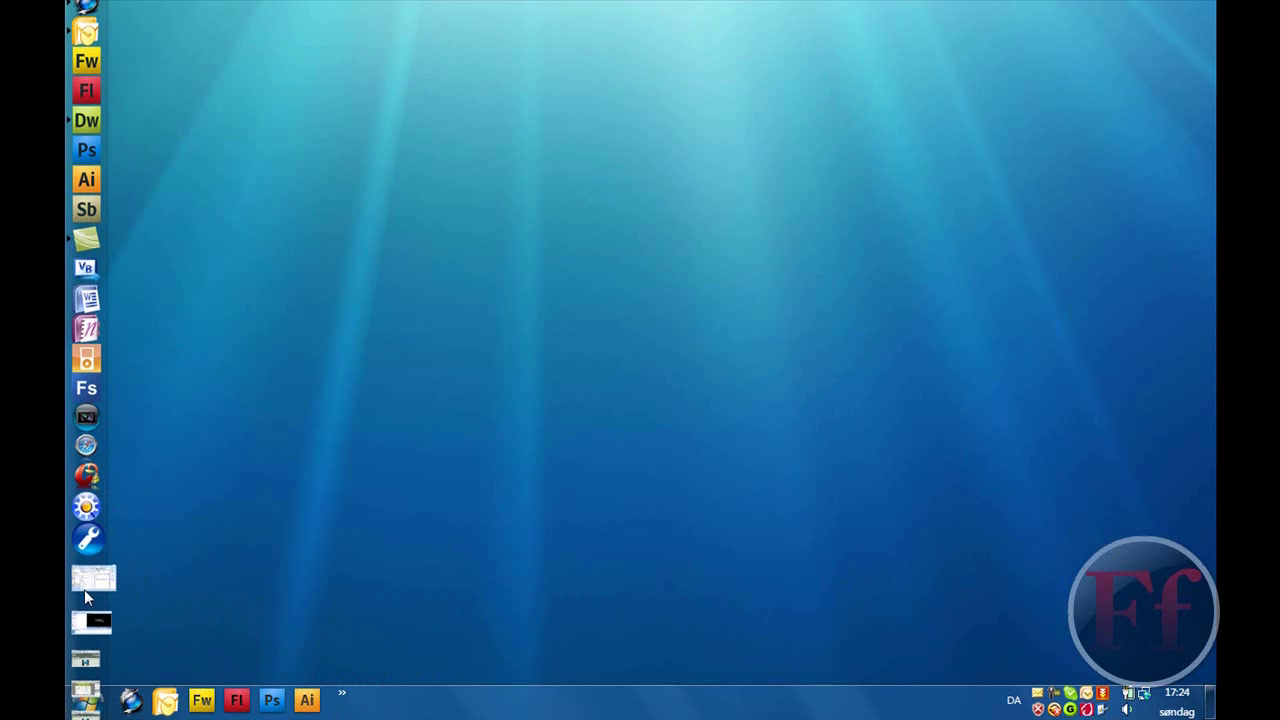
# Restore Firefox on the deviantArt page and open the full-size preview screenshot.
pyautogui.click(95, 645)
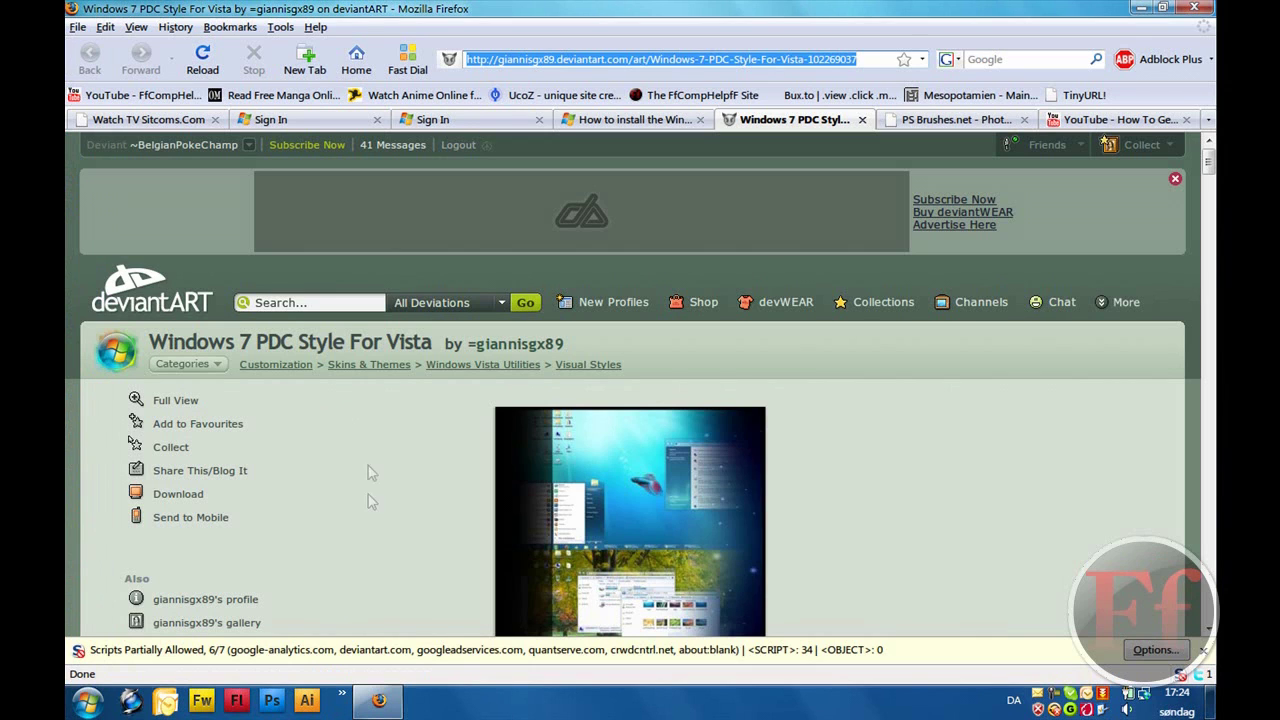
pyautogui.scroll(-4, 368, 525)
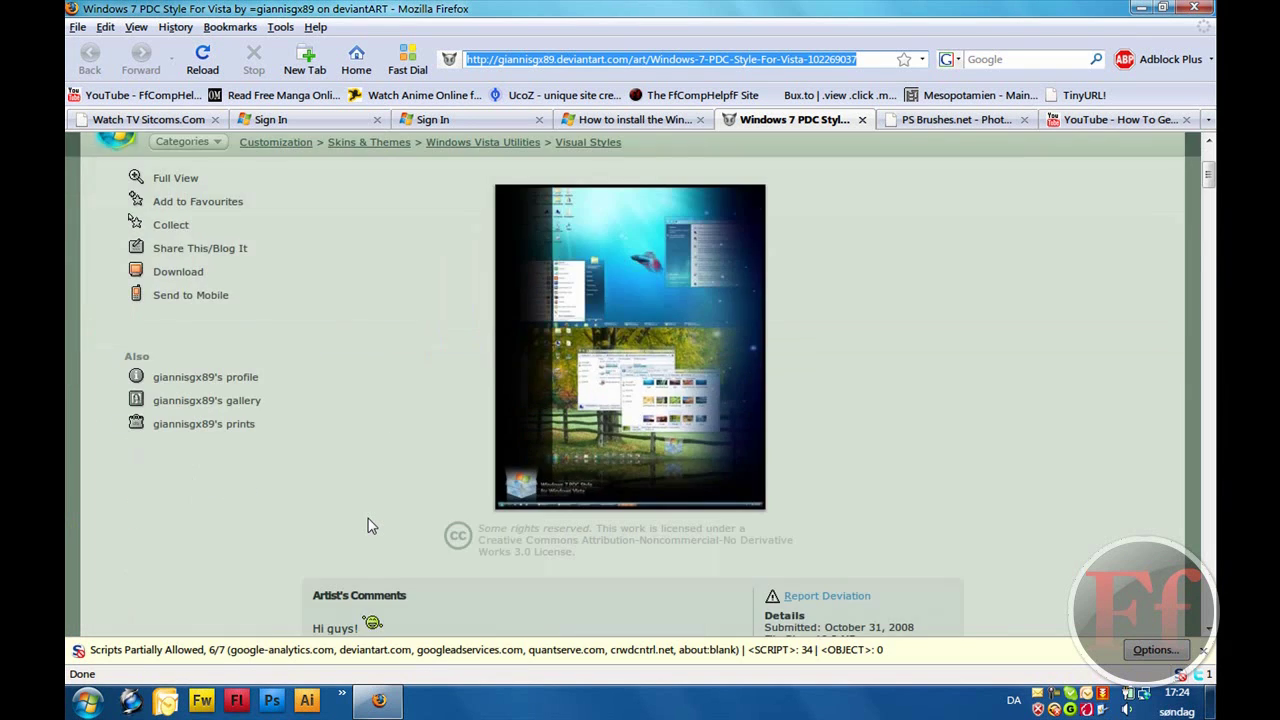
pyautogui.click(567, 373)
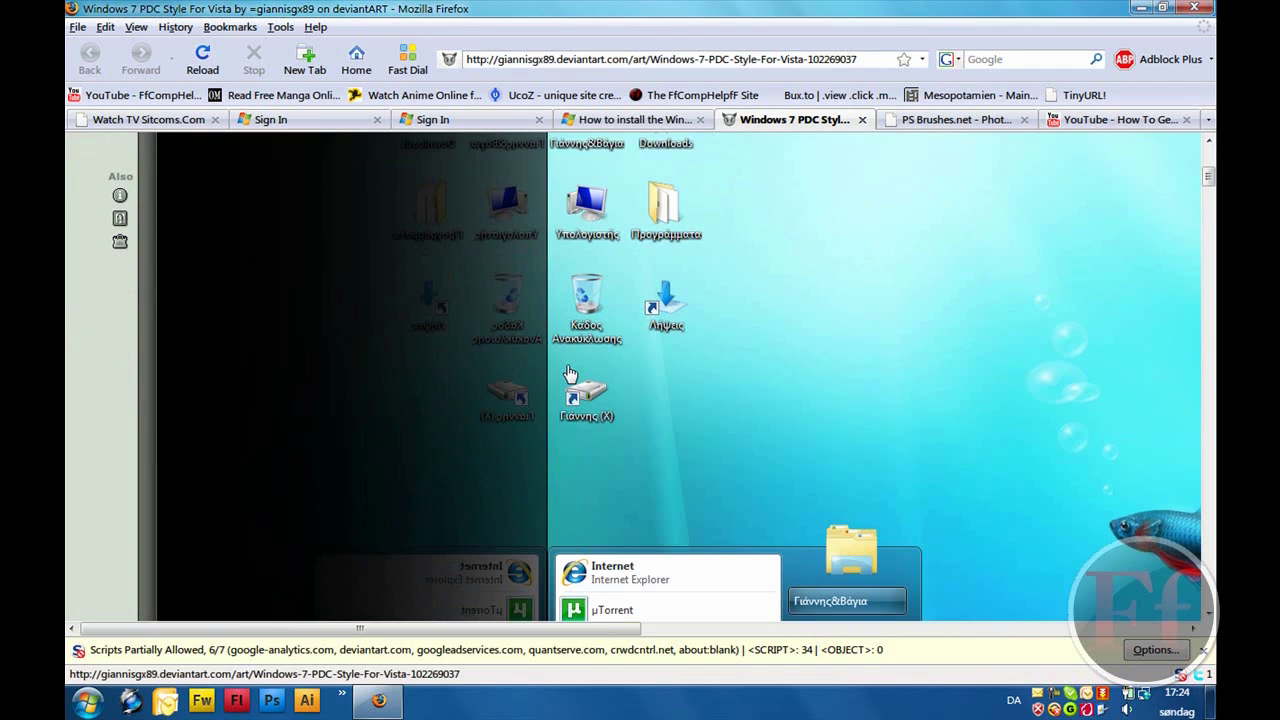
pyautogui.scroll(-4, 567, 373)
pyautogui.scroll(-8, 567, 373)
pyautogui.scroll(4, 567, 372)
pyautogui.scroll(2, 567, 373)
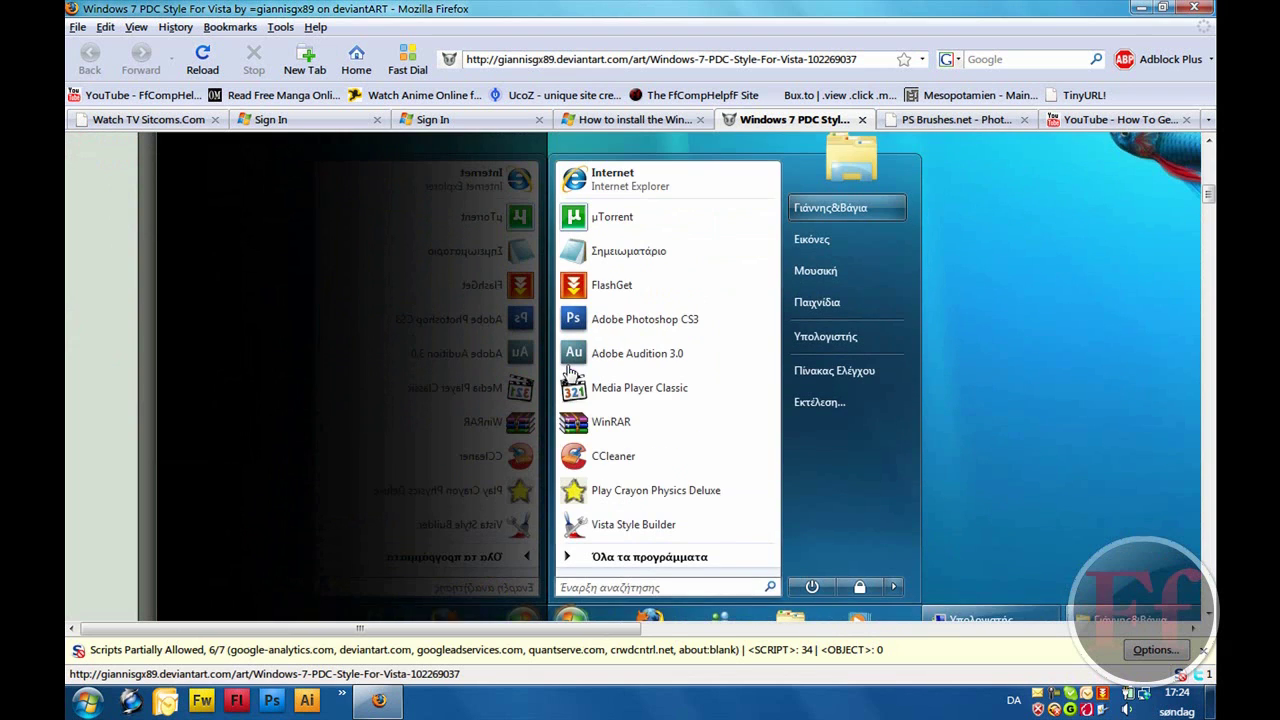
# Scroll through the full preview screenshot, then return to the top of the page.
pyautogui.moveTo(597, 633); pyautogui.dragTo(903, 641)
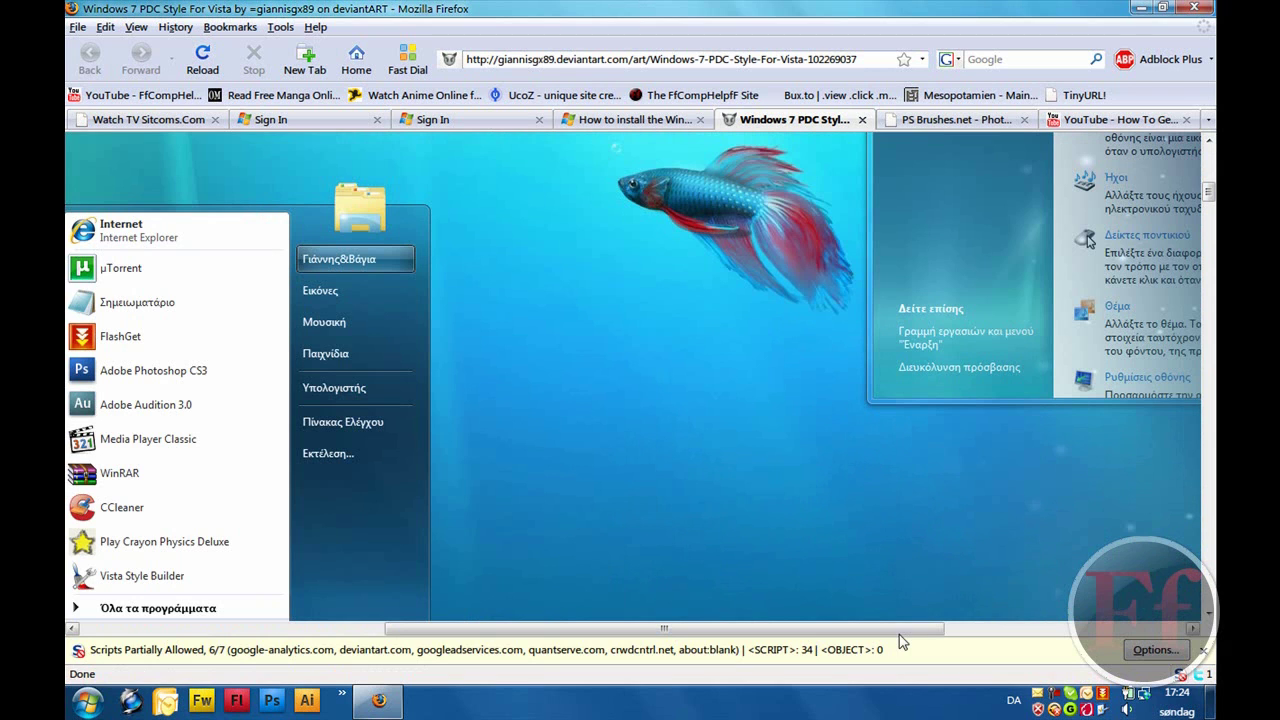
pyautogui.scroll(6, 894, 494)
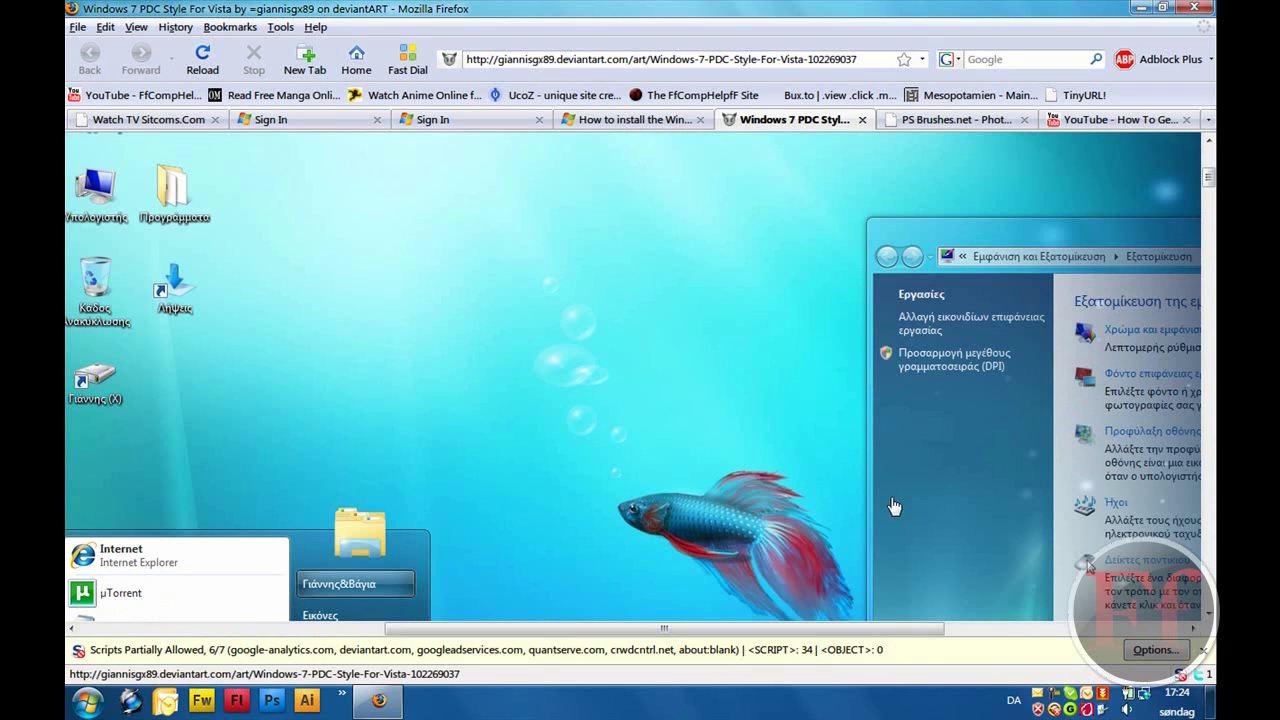
pyautogui.scroll(-7, 895, 520)
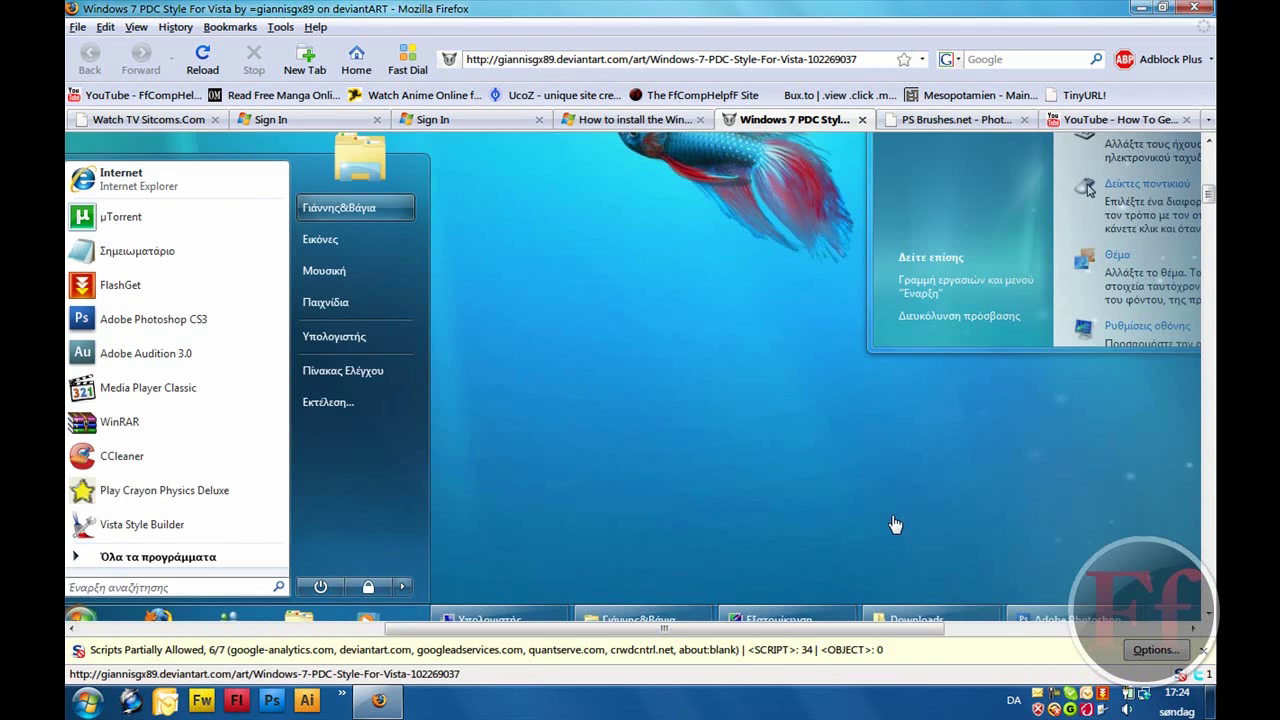
pyautogui.scroll(-3, 895, 524)
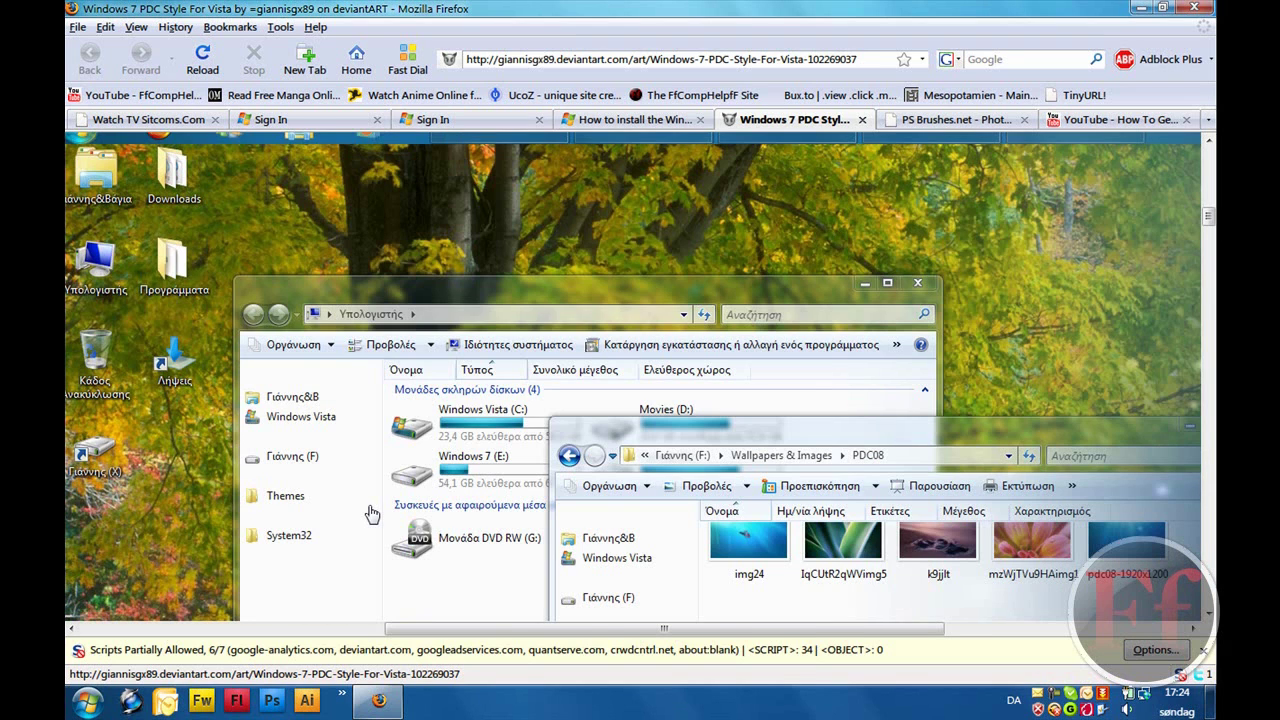
pyautogui.scroll(-5, 370, 513)
pyautogui.scroll(-6, 370, 513)
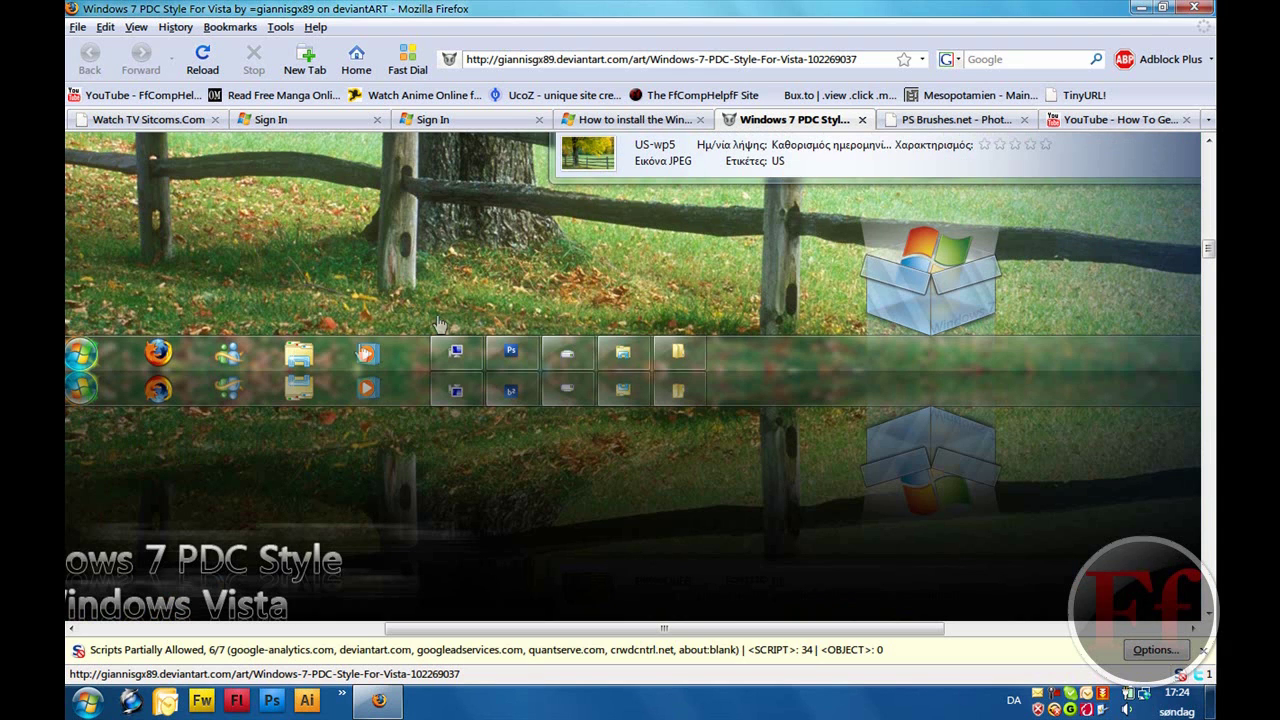
pyautogui.scroll(-6, 463, 425)
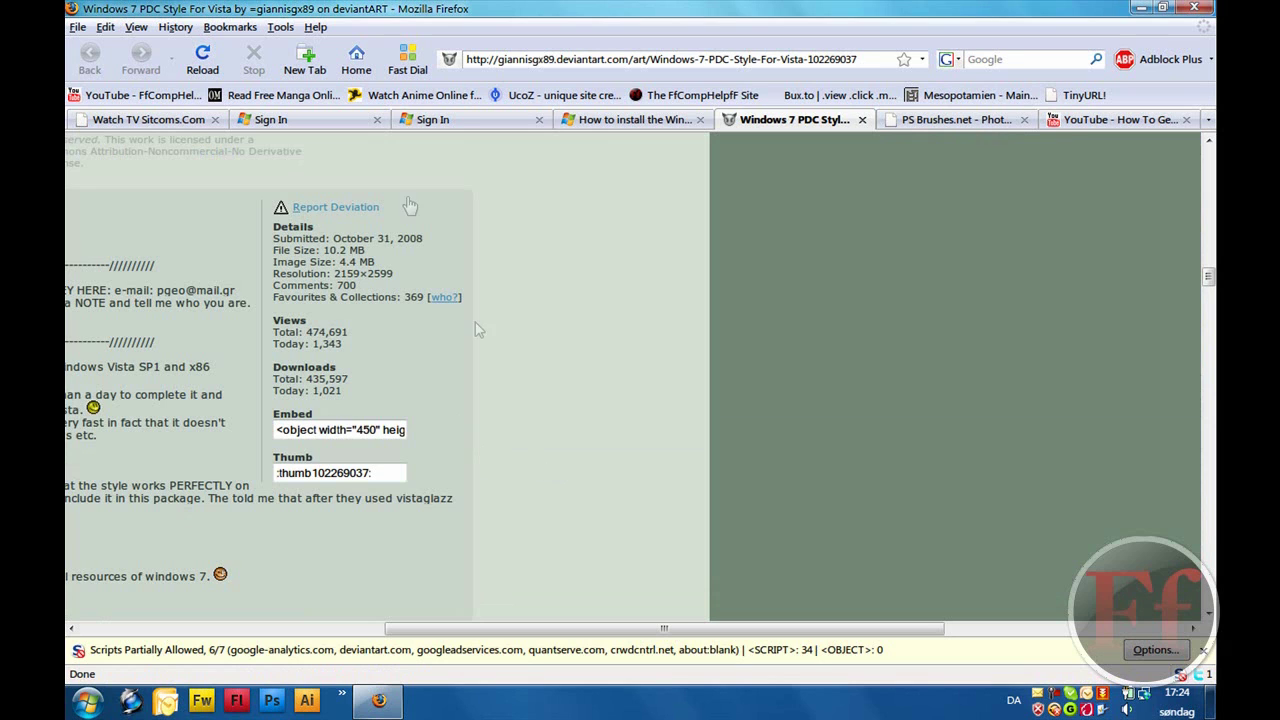
pyautogui.scroll(10, 490, 297)
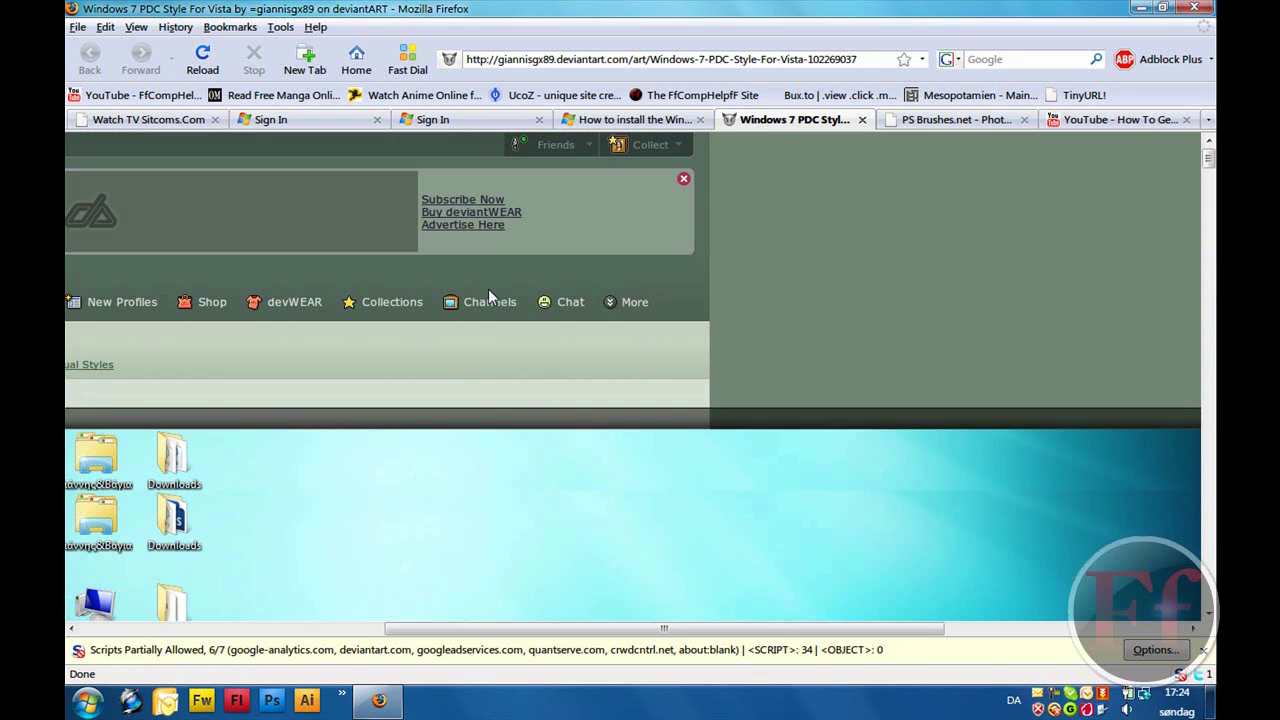
pyautogui.moveTo(572, 630); pyautogui.dragTo(560, 628)
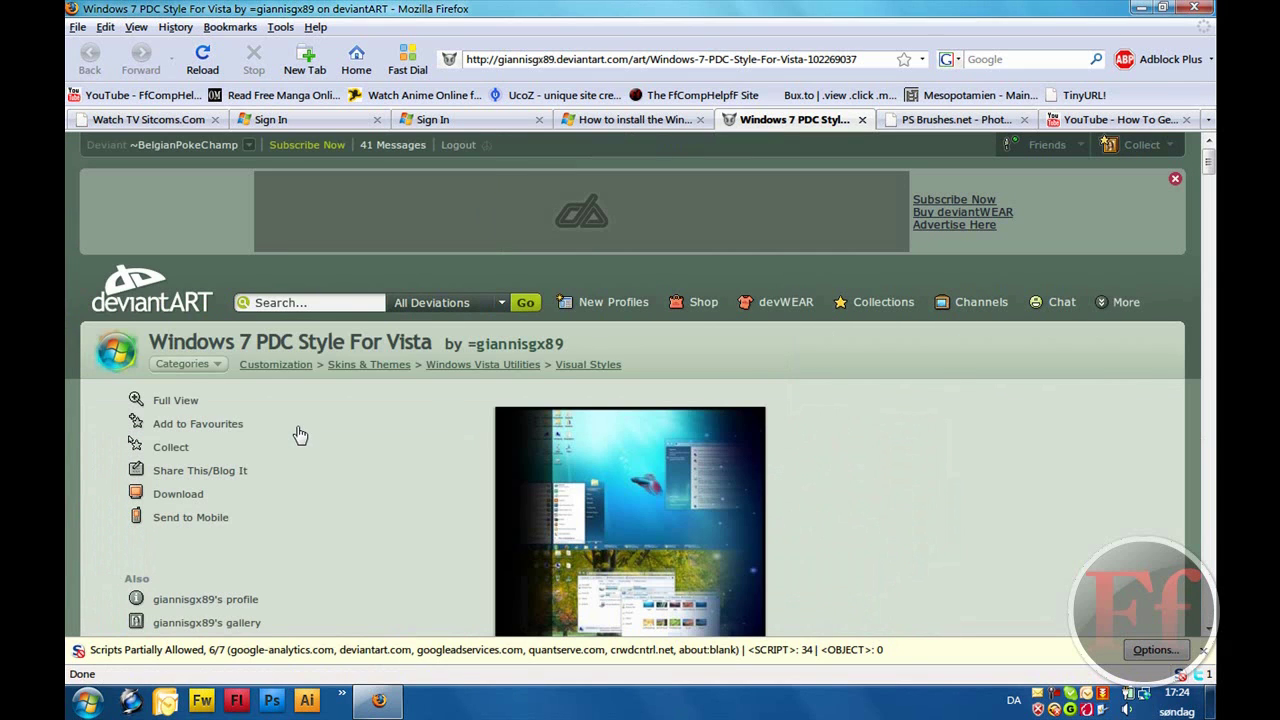
# Download Windows_7_PDC_Style_For_Vista_by_giannisgx89.rar with 'Open with WinRAR' and open it in WinRAR.
pyautogui.click(172, 497)
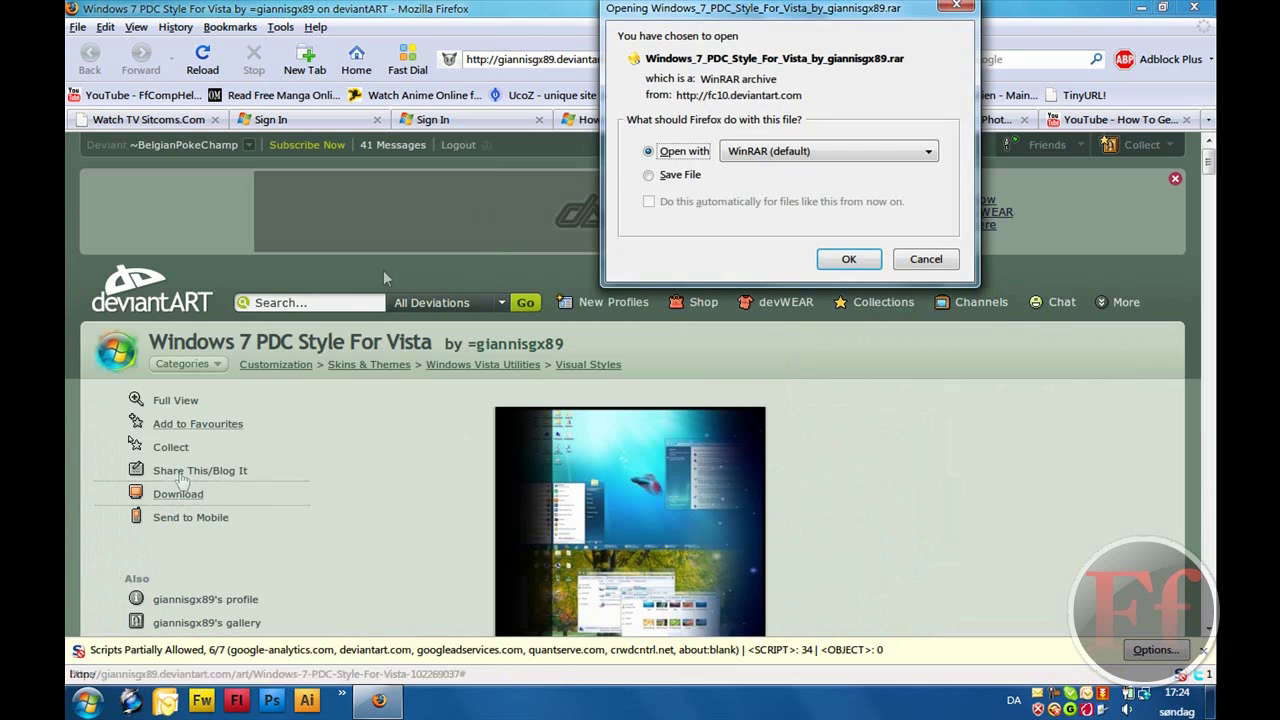
pyautogui.click(847, 260)
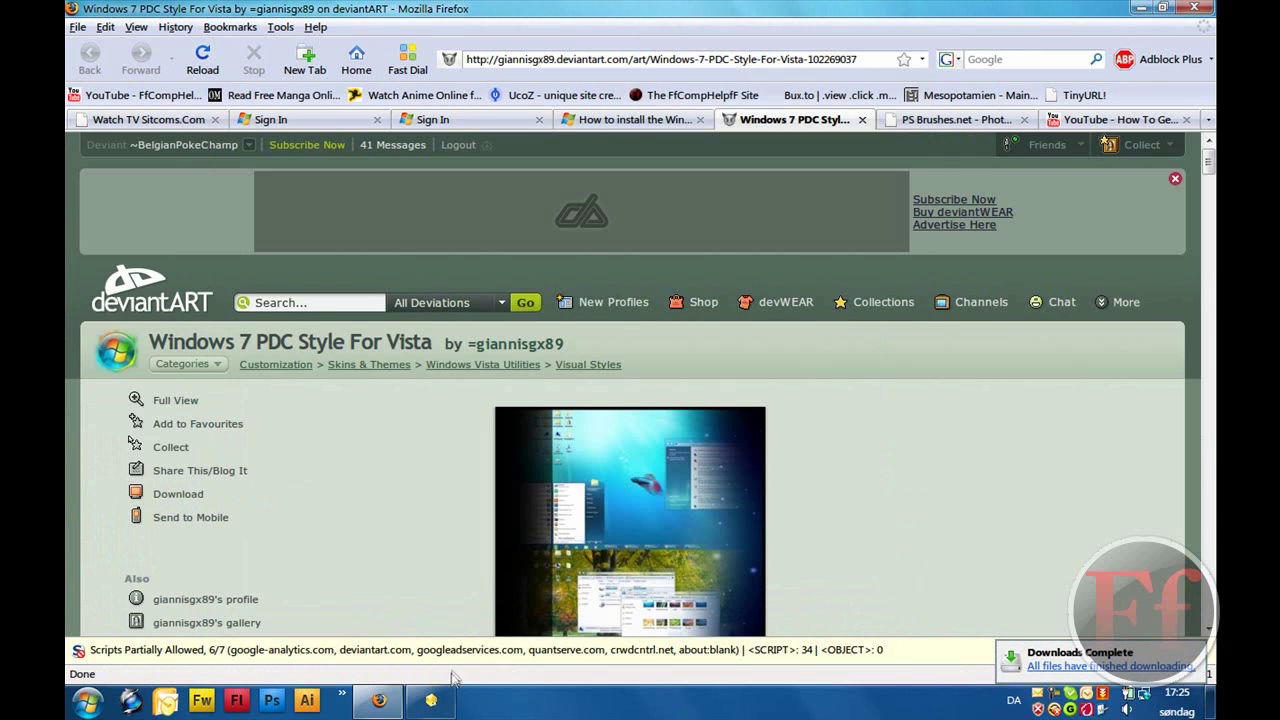
pyautogui.click(431, 700)
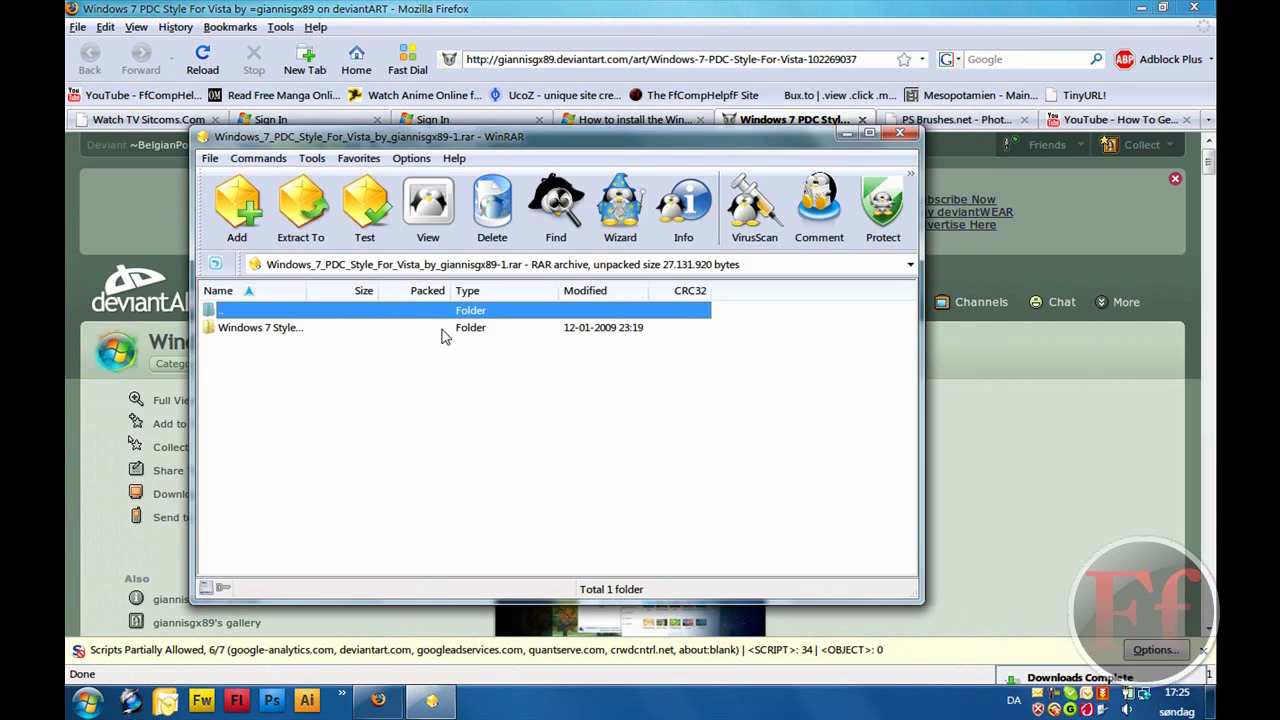
# Extract the Windows 7 Style folder from the archive onto the desktop and close WinRAR.
pyautogui.click(1138, 10)
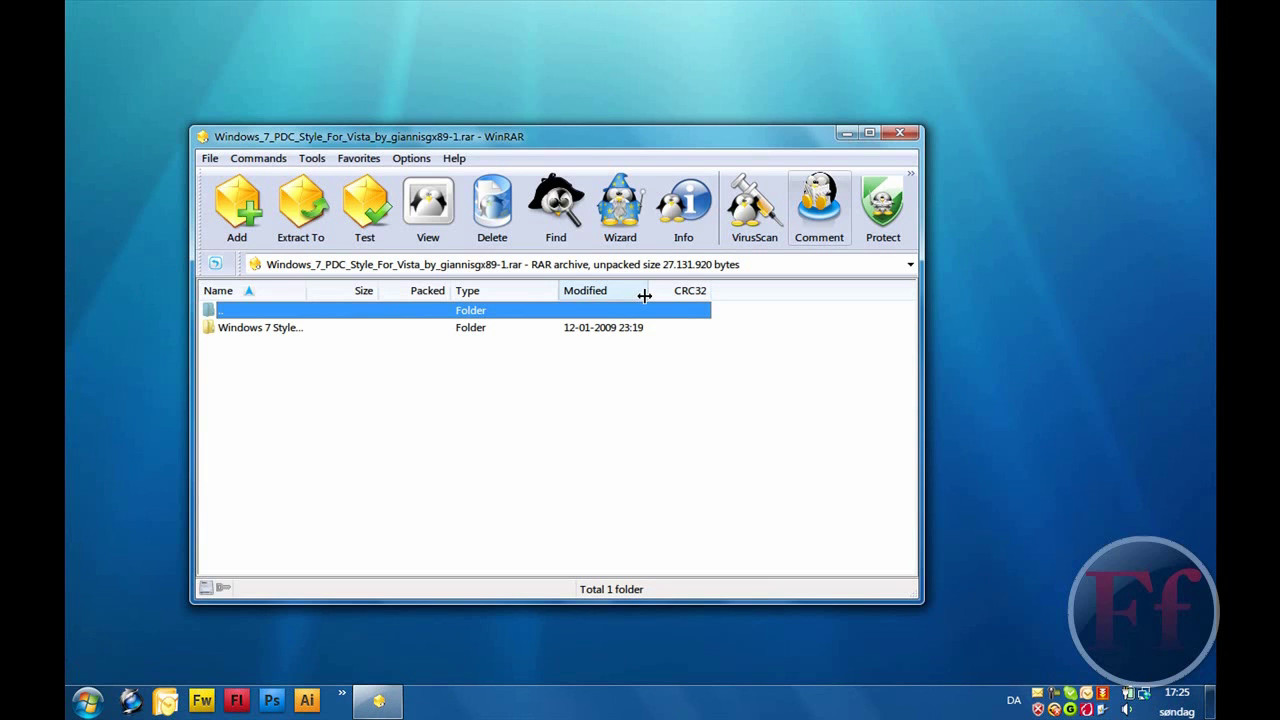
pyautogui.click(637, 330)
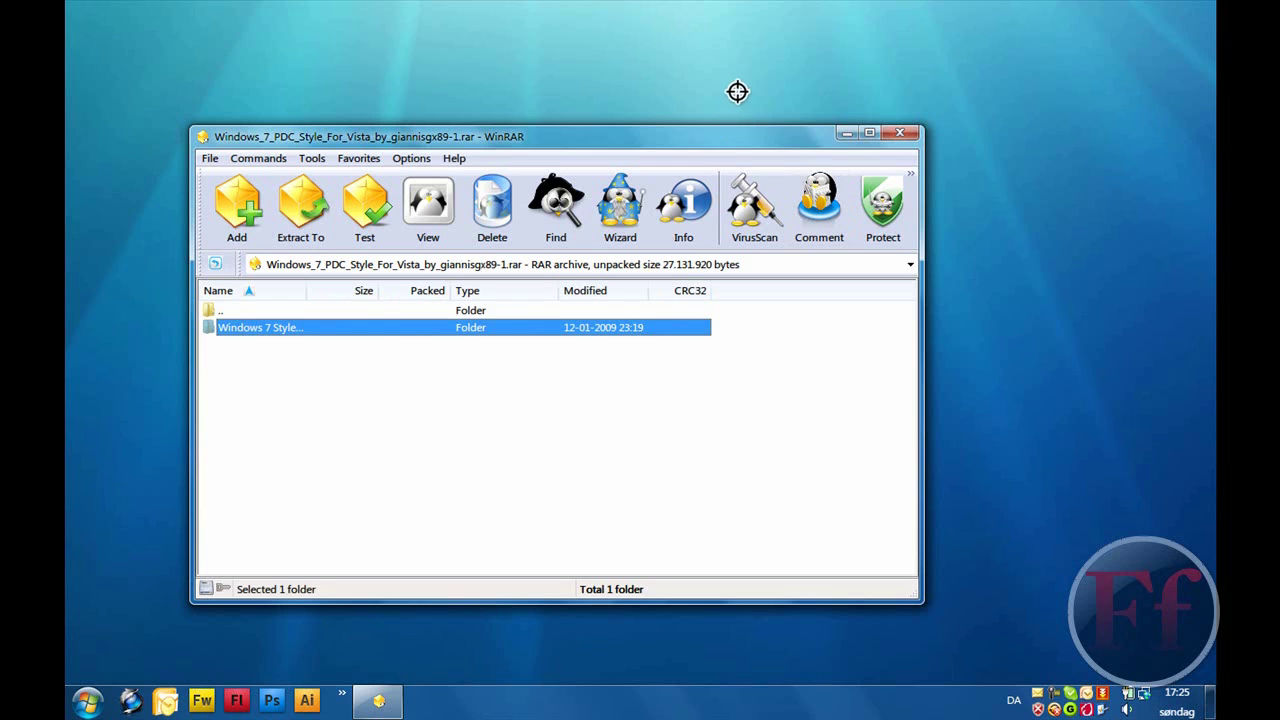
pyautogui.moveTo(737, 92); pyautogui.dragTo(740, 98)
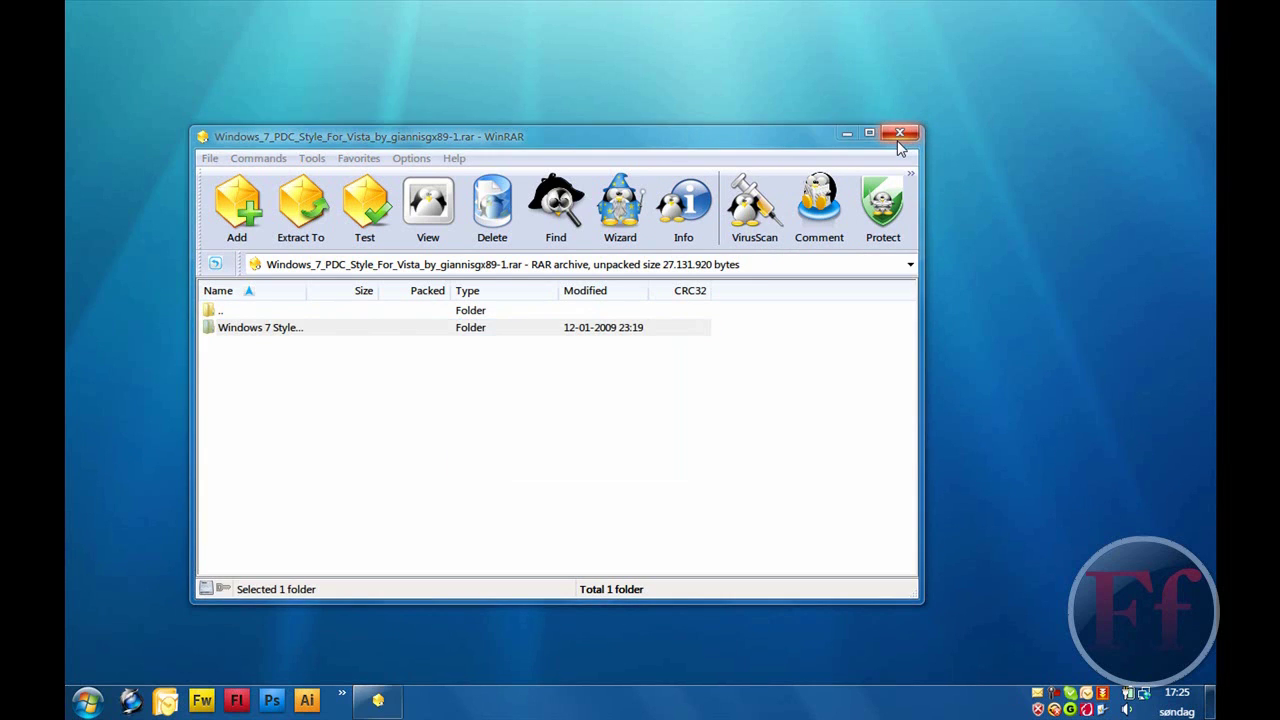
pyautogui.click(899, 140)
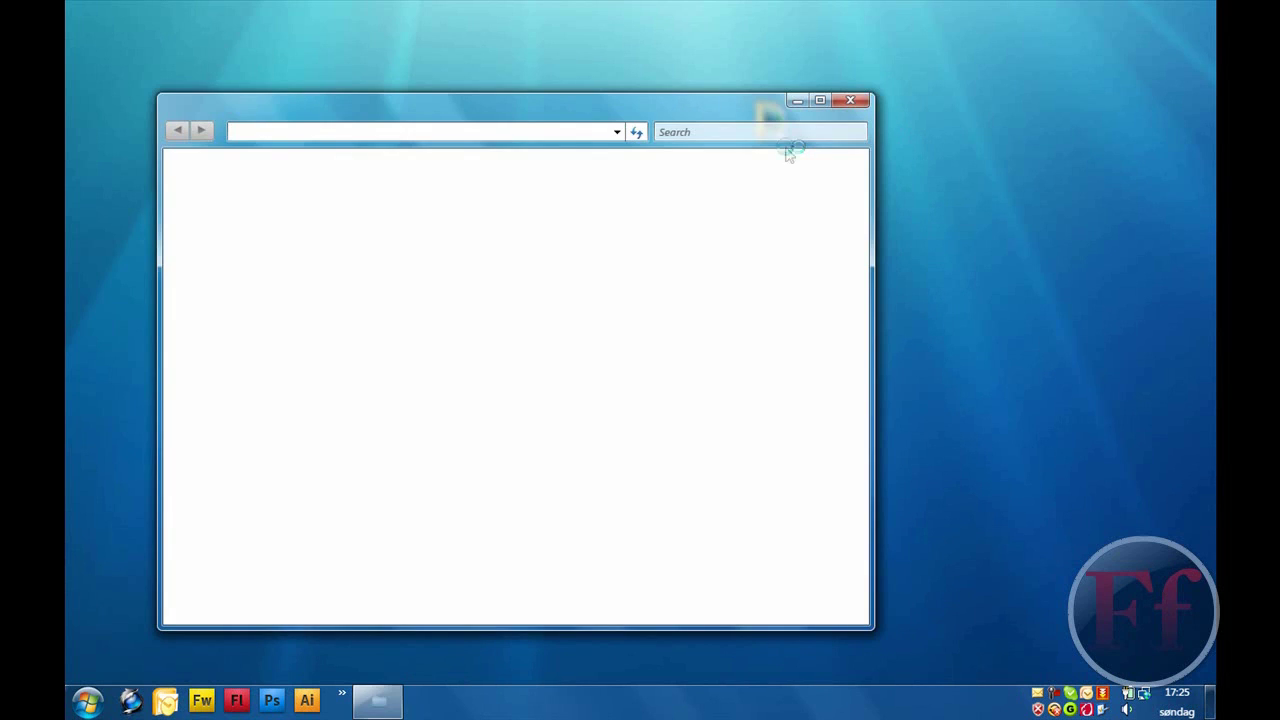
# Open Computer from the Start menu and bring the style pack folder window forward.
pyautogui.click(87, 700)
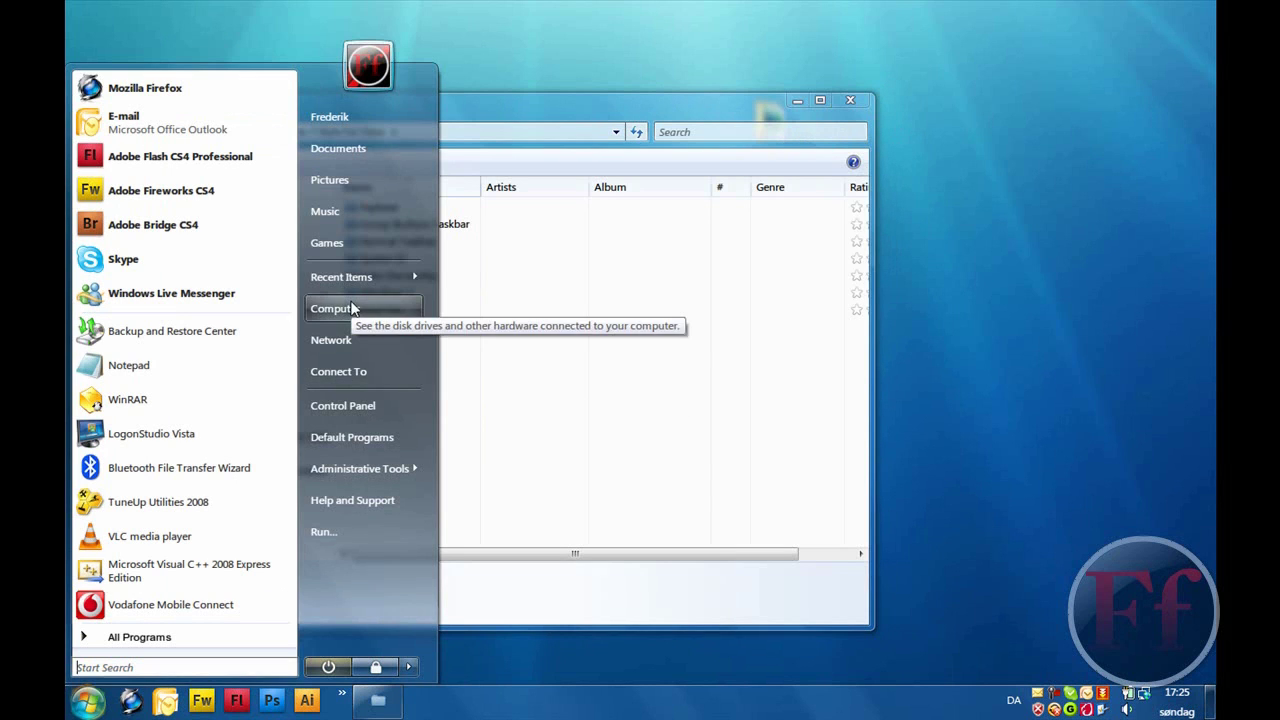
pyautogui.doubleClick(380, 309)
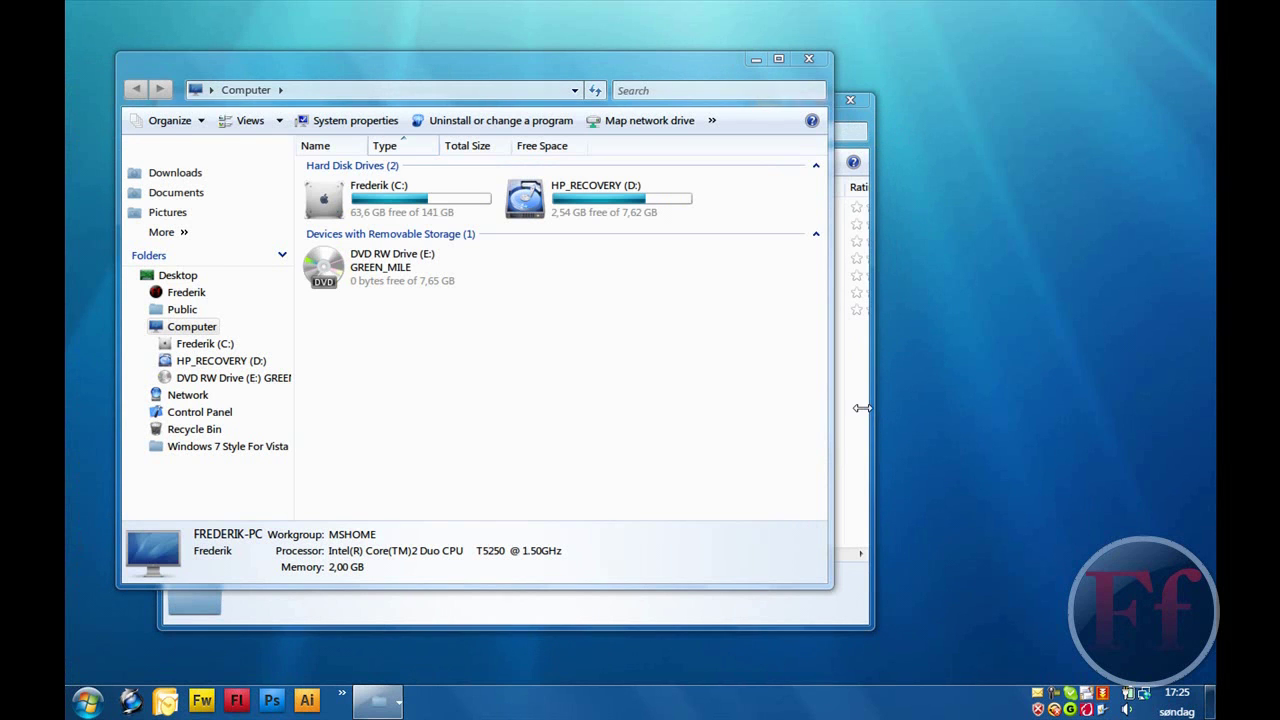
pyautogui.moveTo(874, 416); pyautogui.dragTo(720, 400)
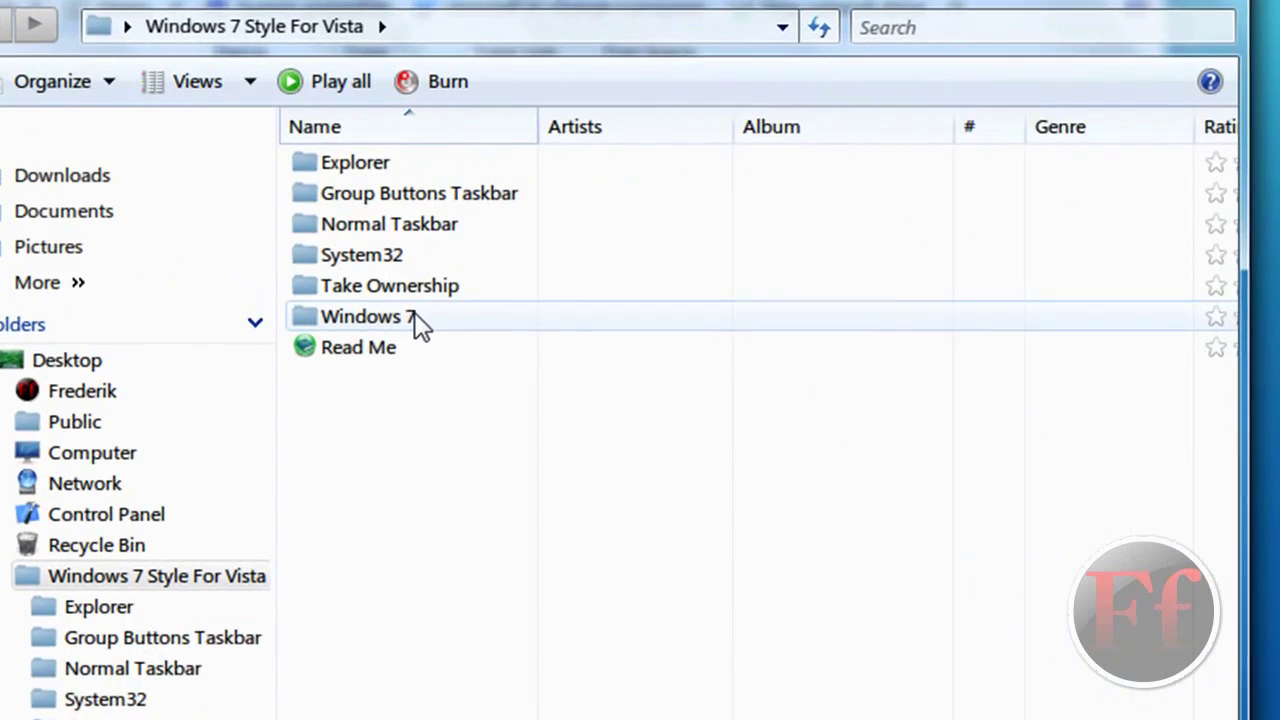
# Open the Windows 7 subfolder, select its folder and theme file, then open Computer with Win+E.
pyautogui.click(410, 297)
pyautogui.click(410, 297)
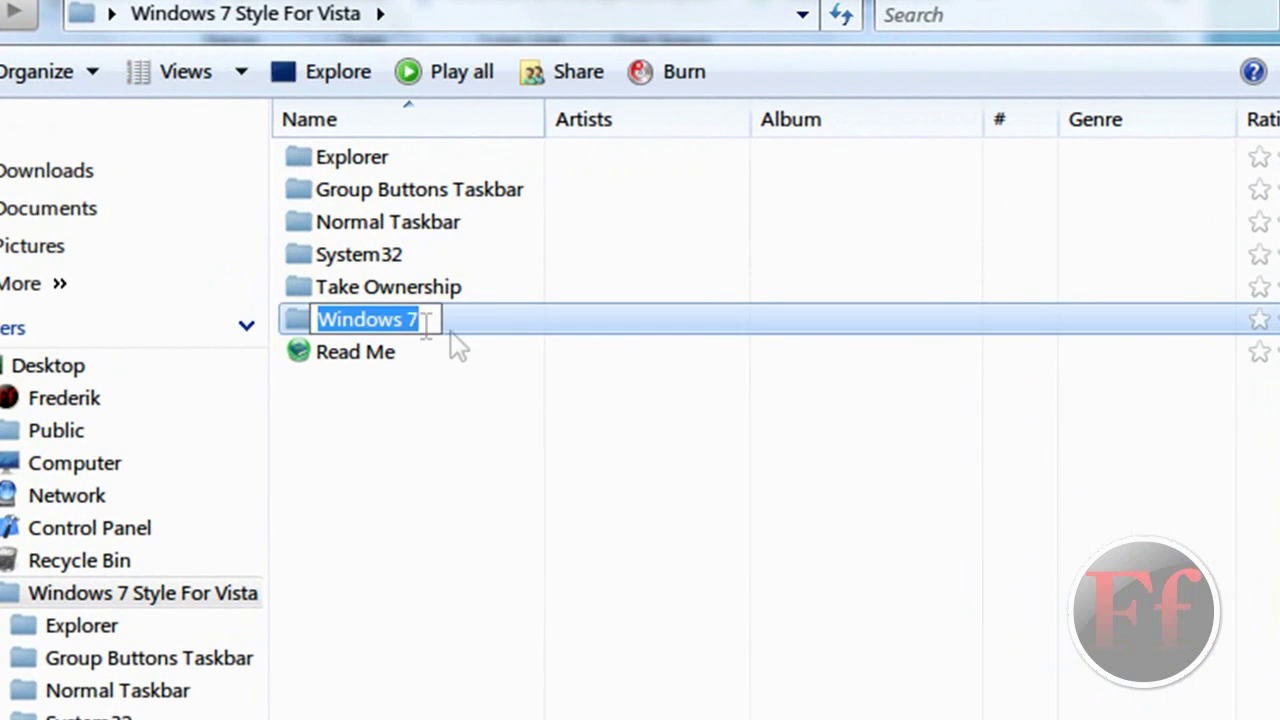
pyautogui.press('Return')
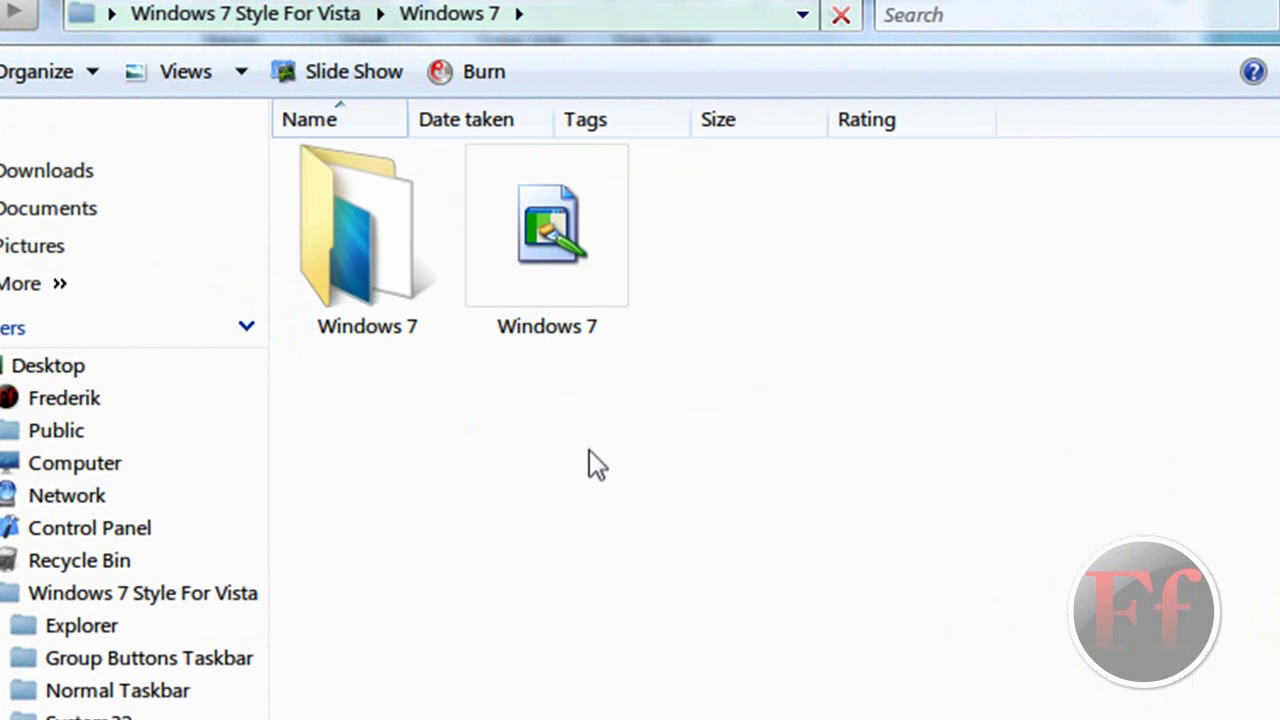
pyautogui.moveTo(589, 449); pyautogui.dragTo(336, 236)
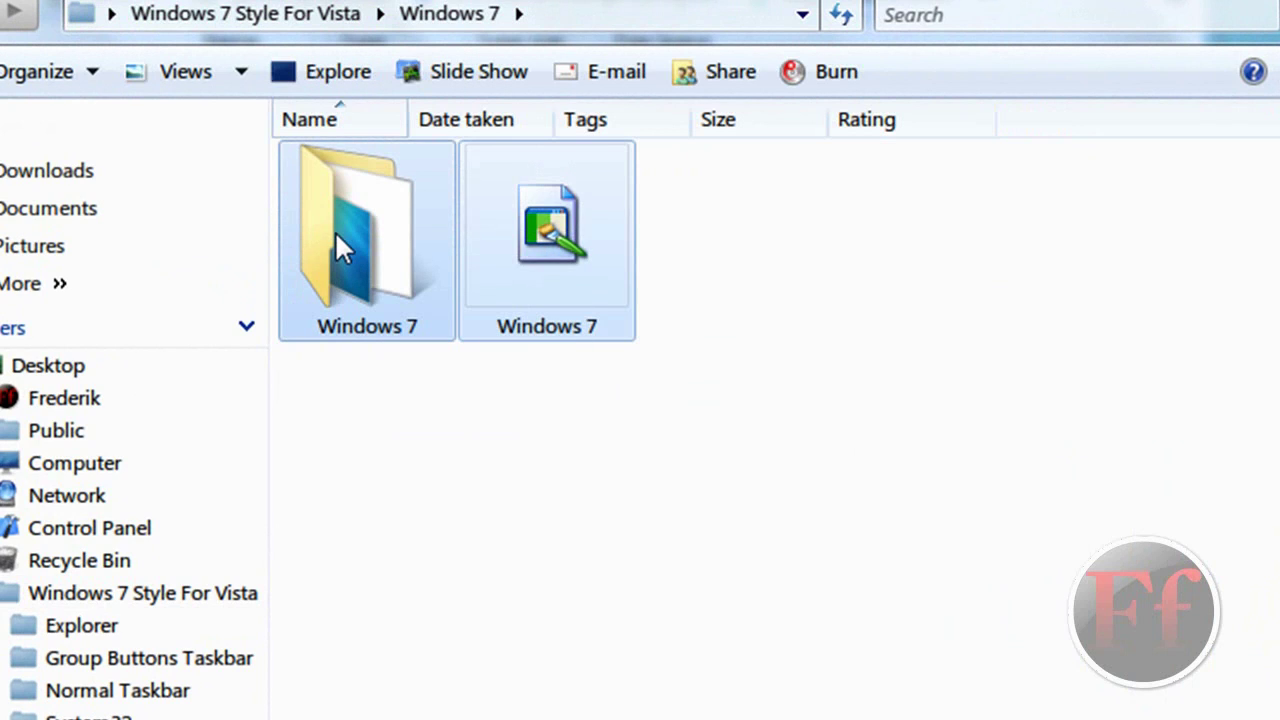
pyautogui.moveTo(336, 236); pyautogui.dragTo(336, 236)
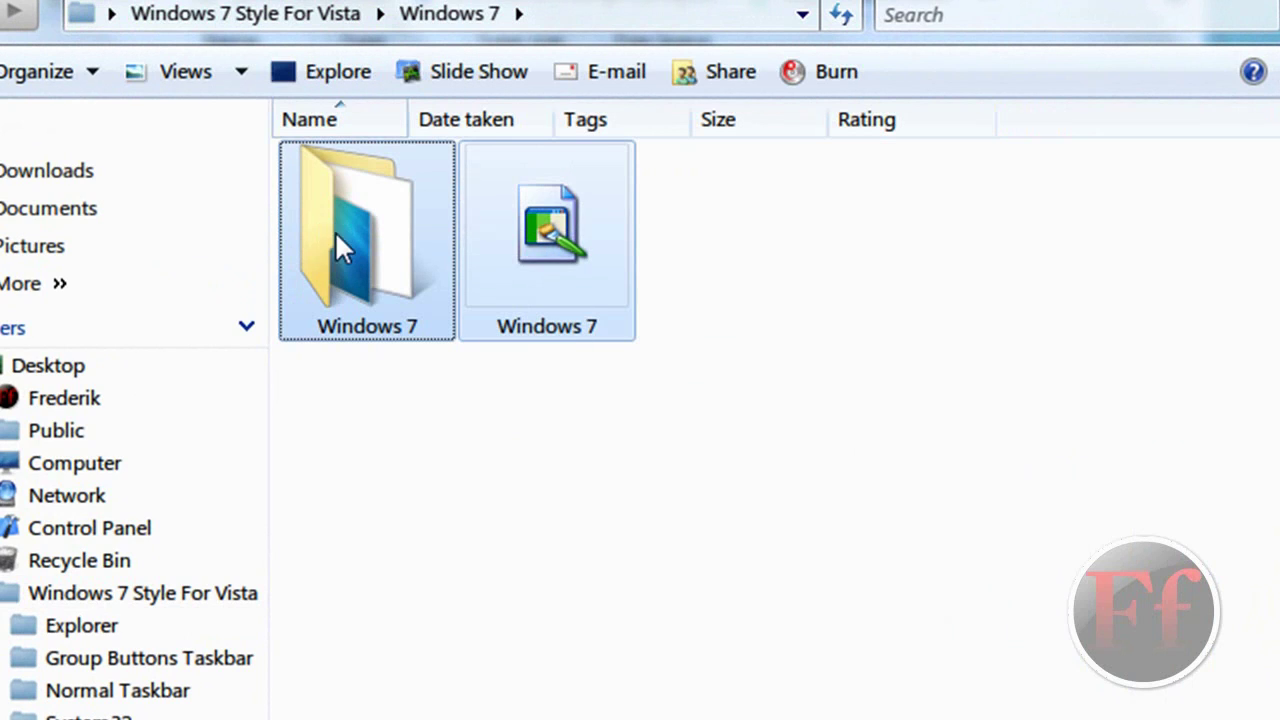
pyautogui.press('super+e')
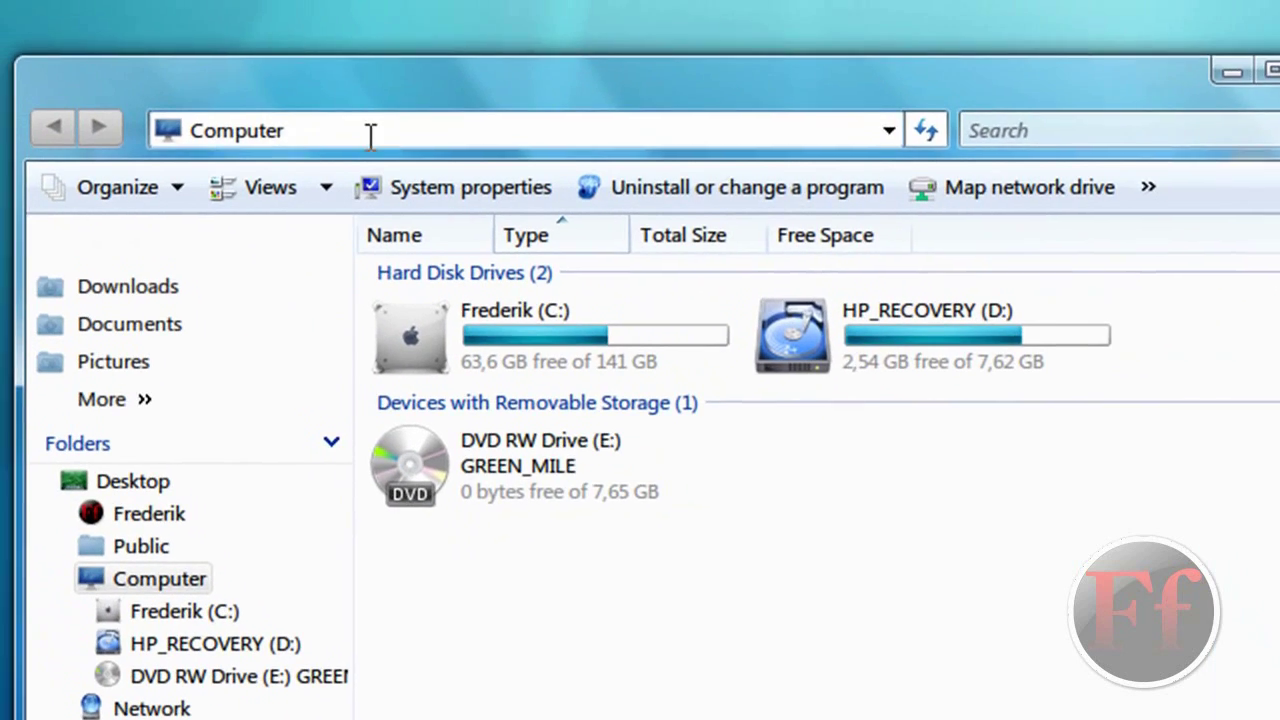
# Go to C:\Windows\Resources\Themes via the address bar and scroll to the Windows 7 theme file.
pyautogui.moveTo(369, 131); pyautogui.dragTo(212, 133)
pyautogui.write(':')
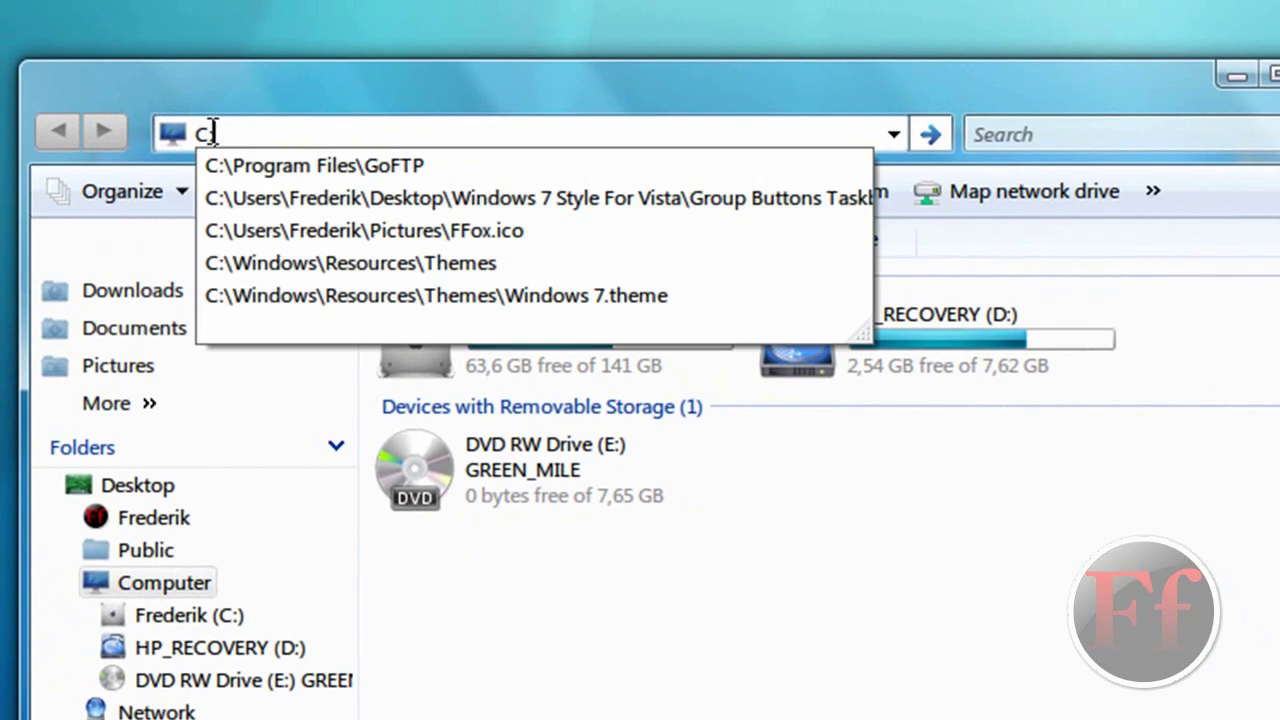
pyautogui.write('\\')
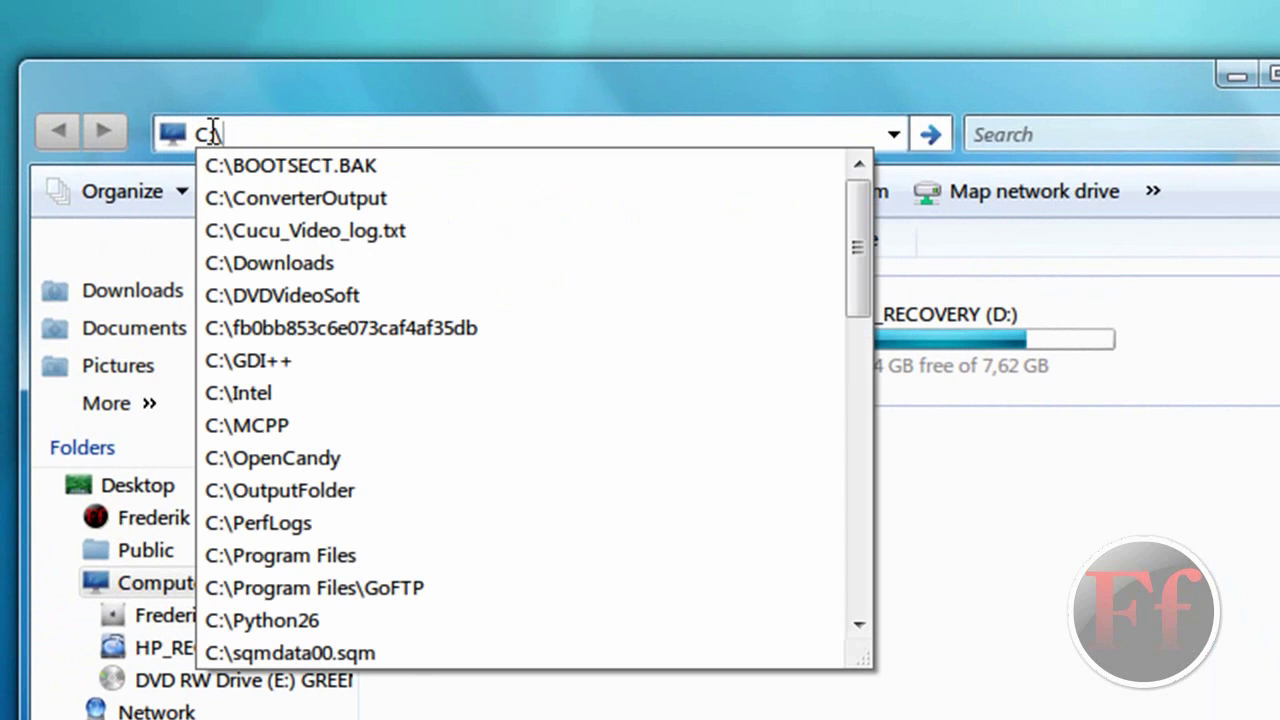
pyautogui.write('win')
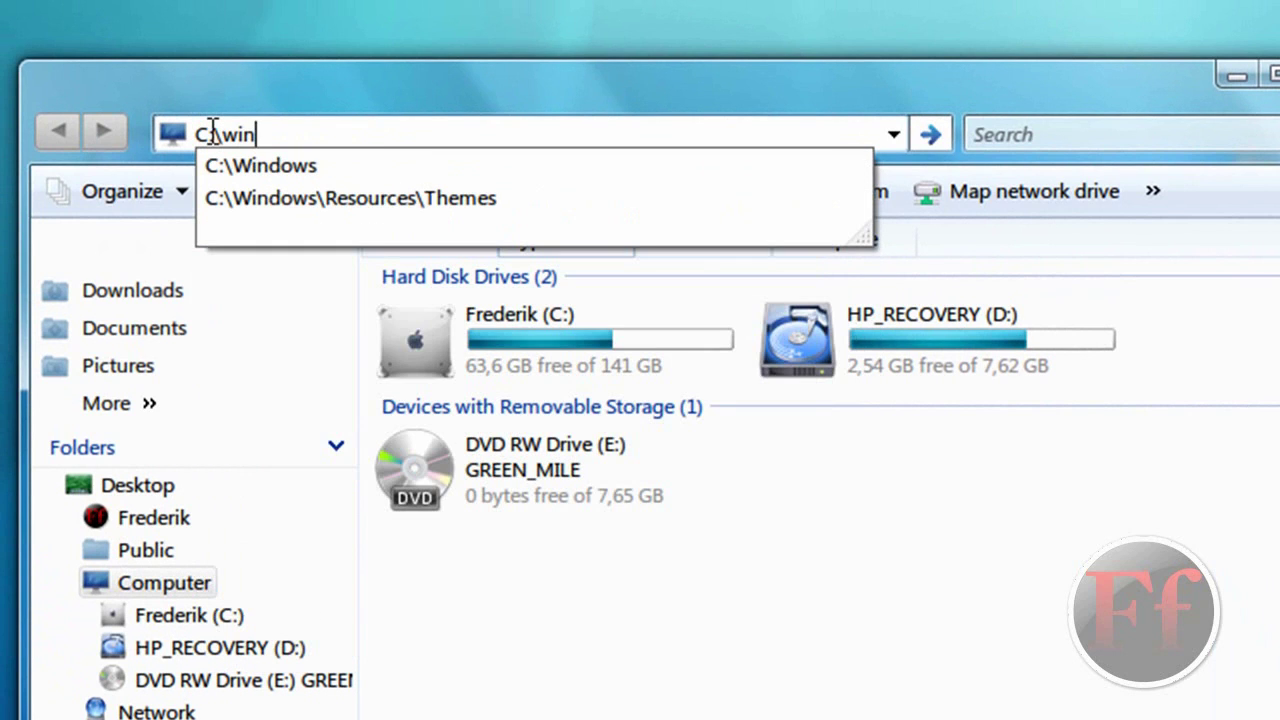
pyautogui.press('Down')
pyautogui.press('Down')
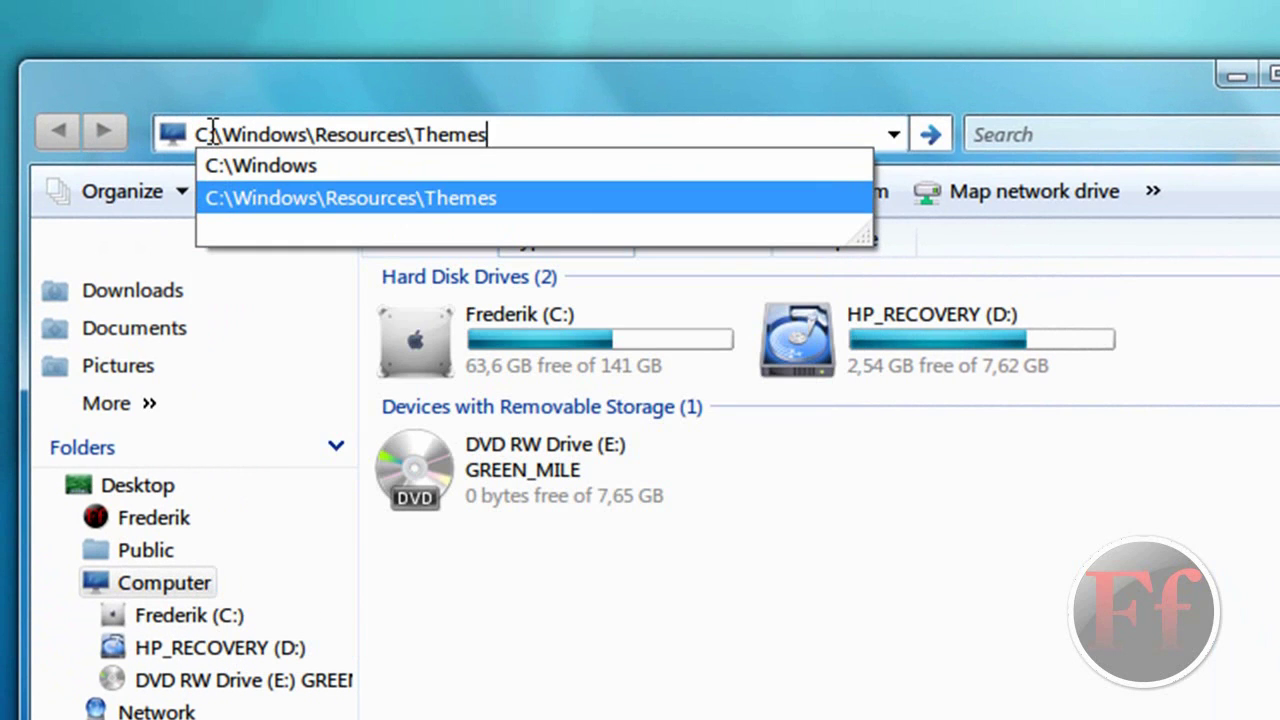
pyautogui.press('Return')
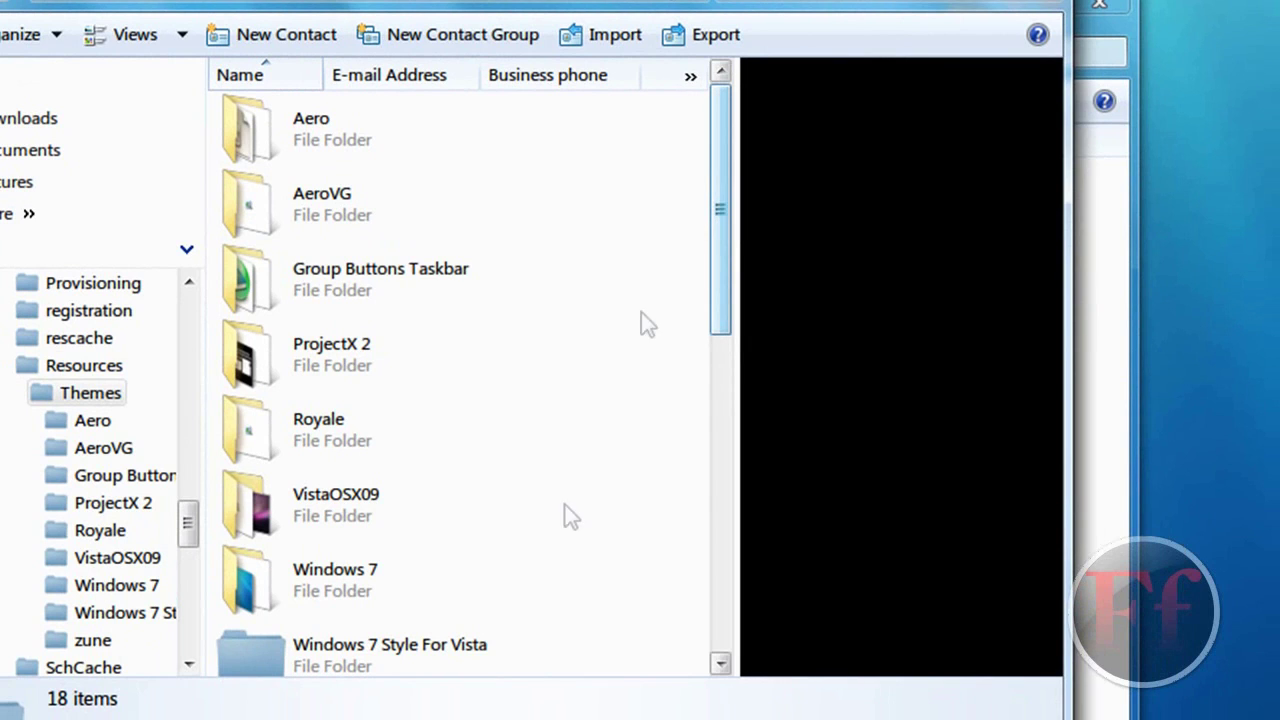
pyautogui.scroll(-5, 737, 619)
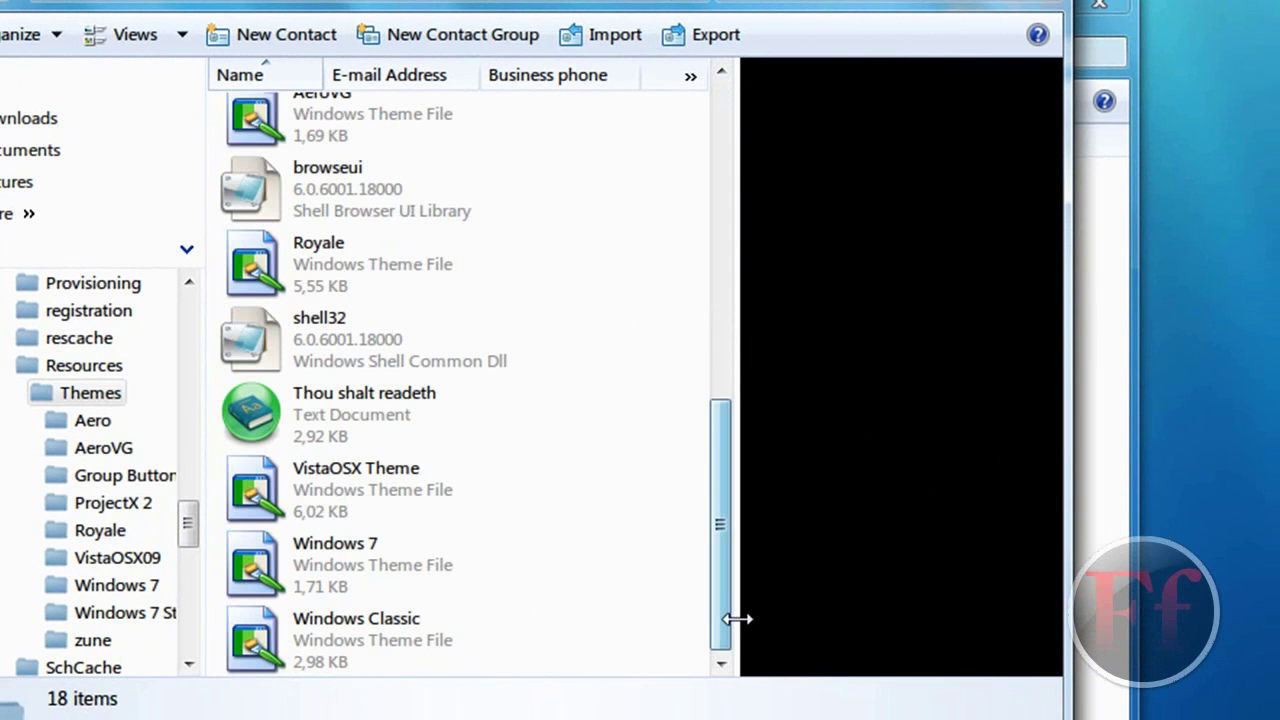
# Open Windows 7.theme, cancel Theme Settings, and close the Themes and Windows 7 folder windows.
pyautogui.doubleClick(462, 555)
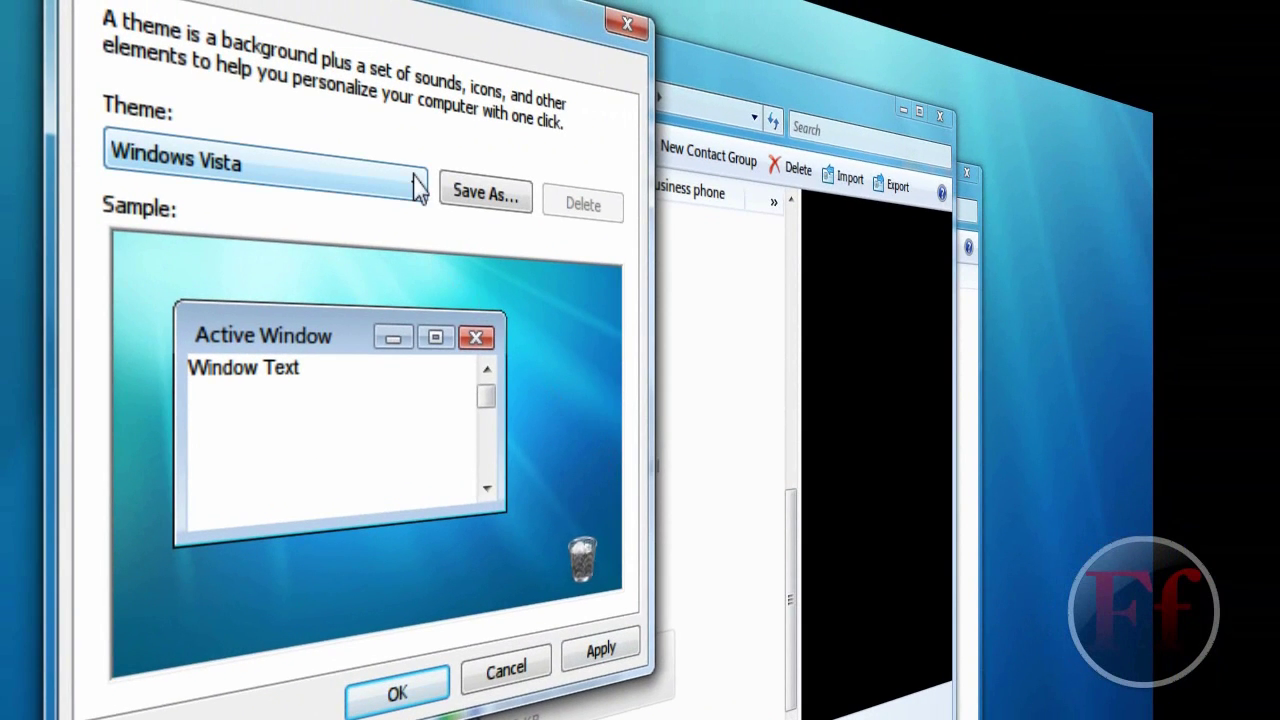
pyautogui.click(546, 668)
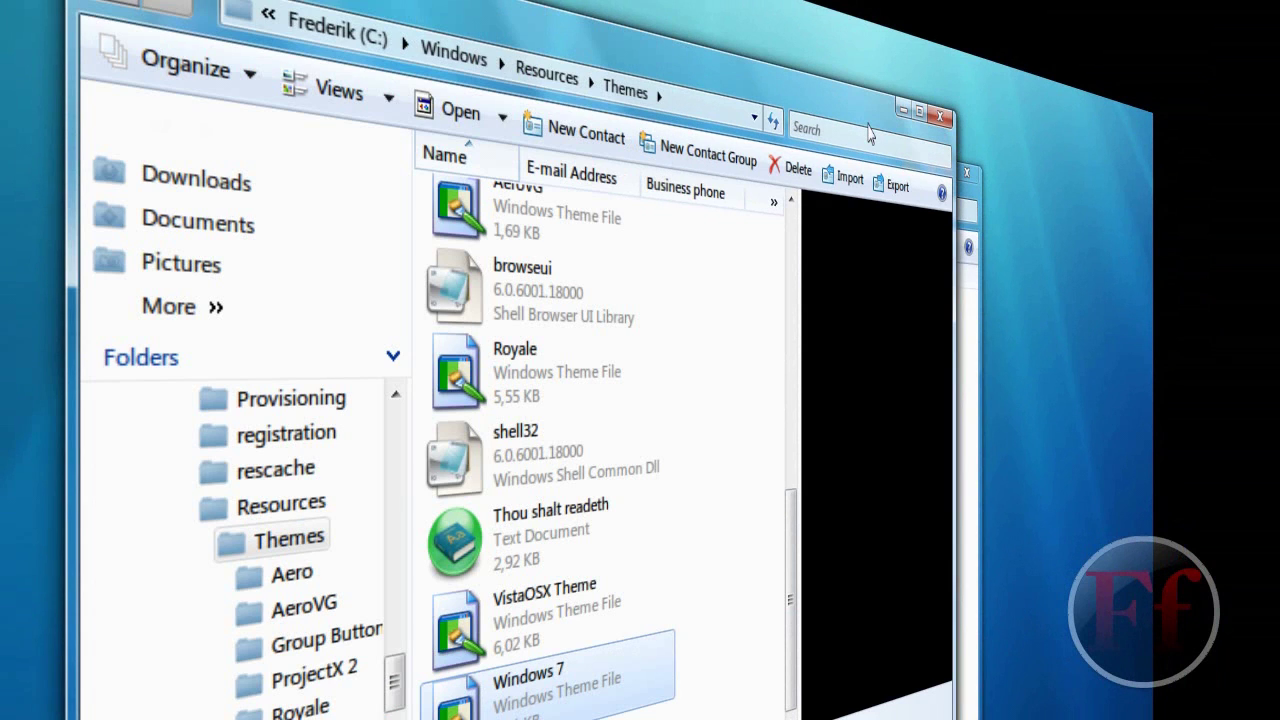
pyautogui.click(938, 118)
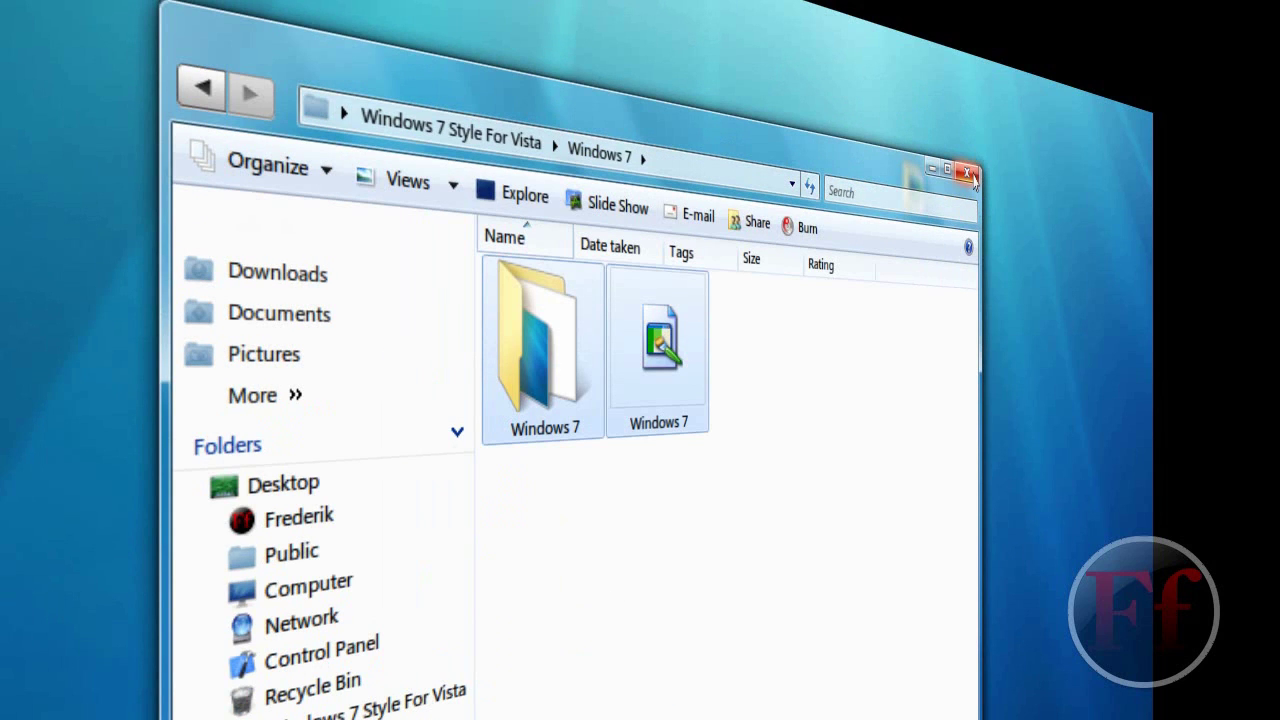
pyautogui.click(972, 176)
# Delete the Windows 7 Style For Vista desktop folder, confirming its move to the Recycle Bin.
pyautogui.moveTo(972, 122); pyautogui.dragTo(894, 349)
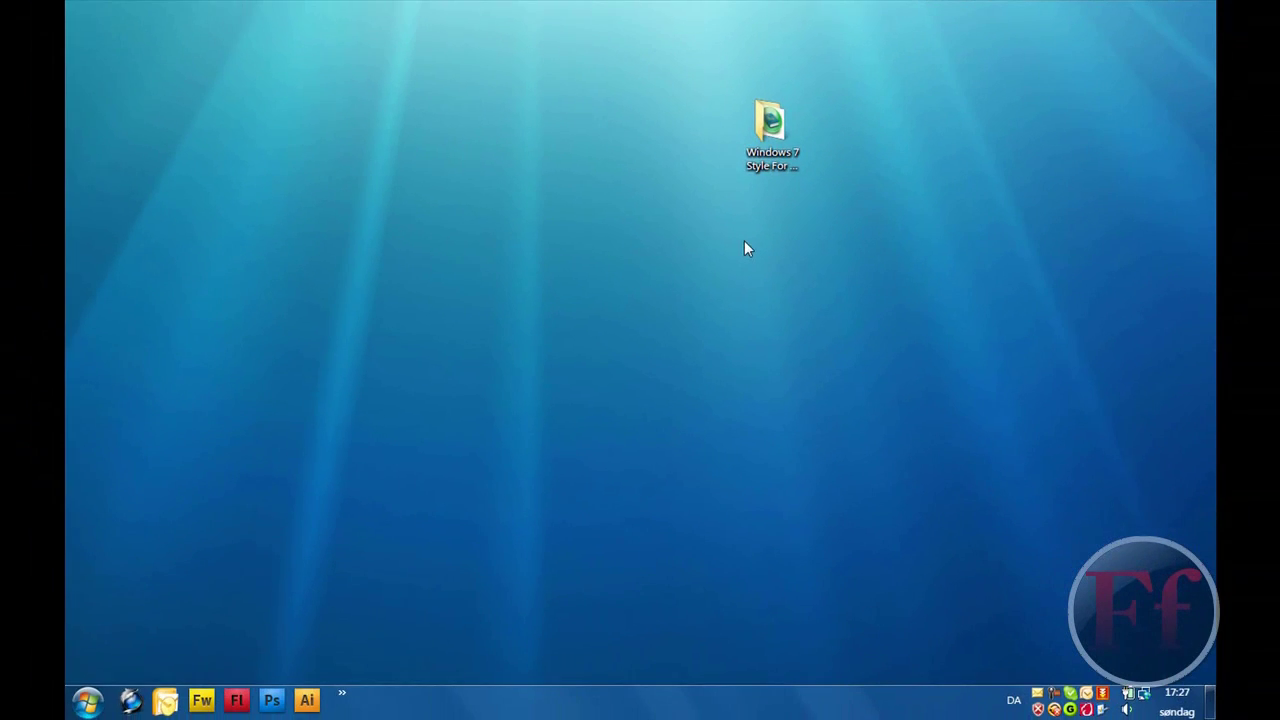
pyautogui.press('Delete')
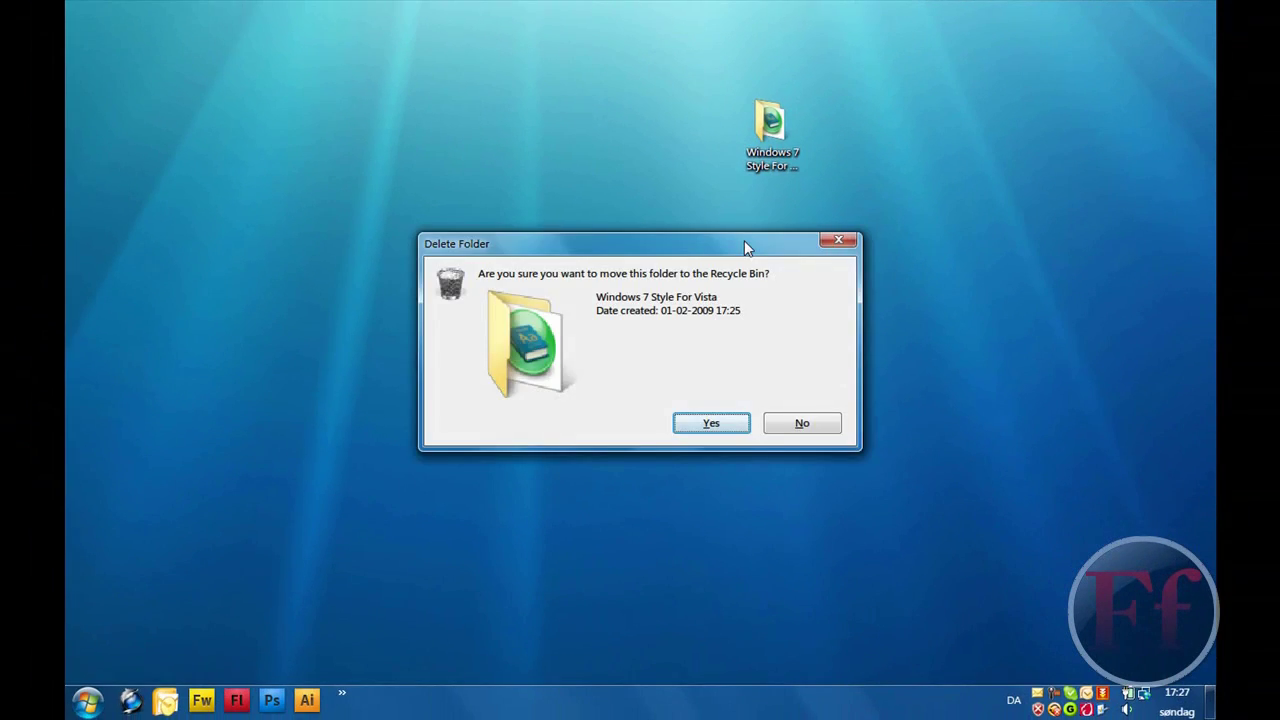
pyautogui.press('Return')
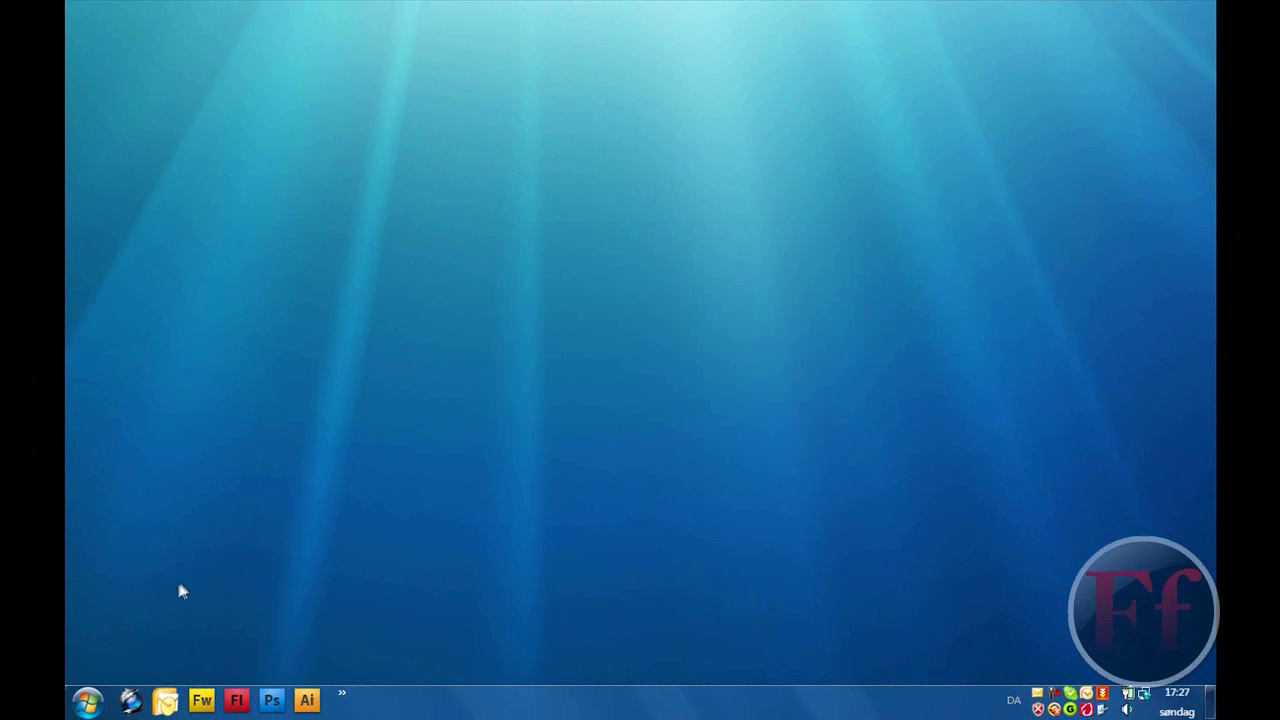
pyautogui.moveTo(64, 258)
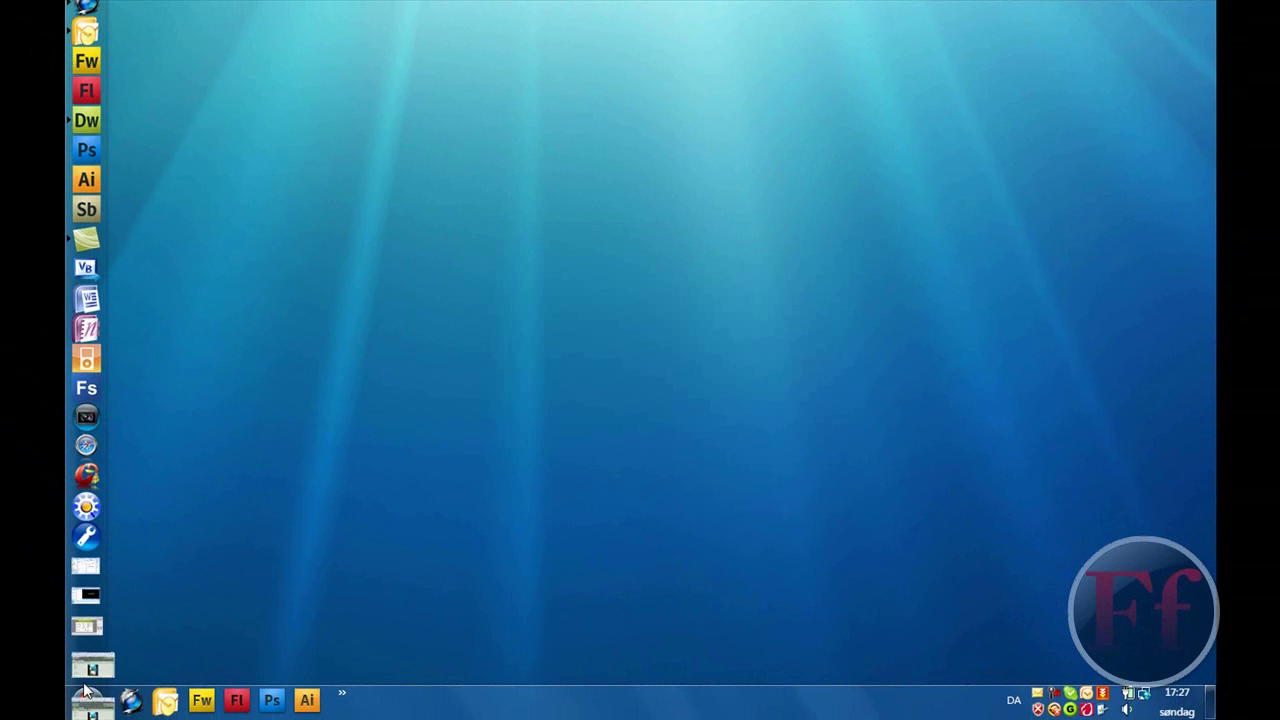
# Restore Firefox and switch to the CrystalXP 'Download Windows 7 wallpaper' tab.
pyautogui.click(90, 668)
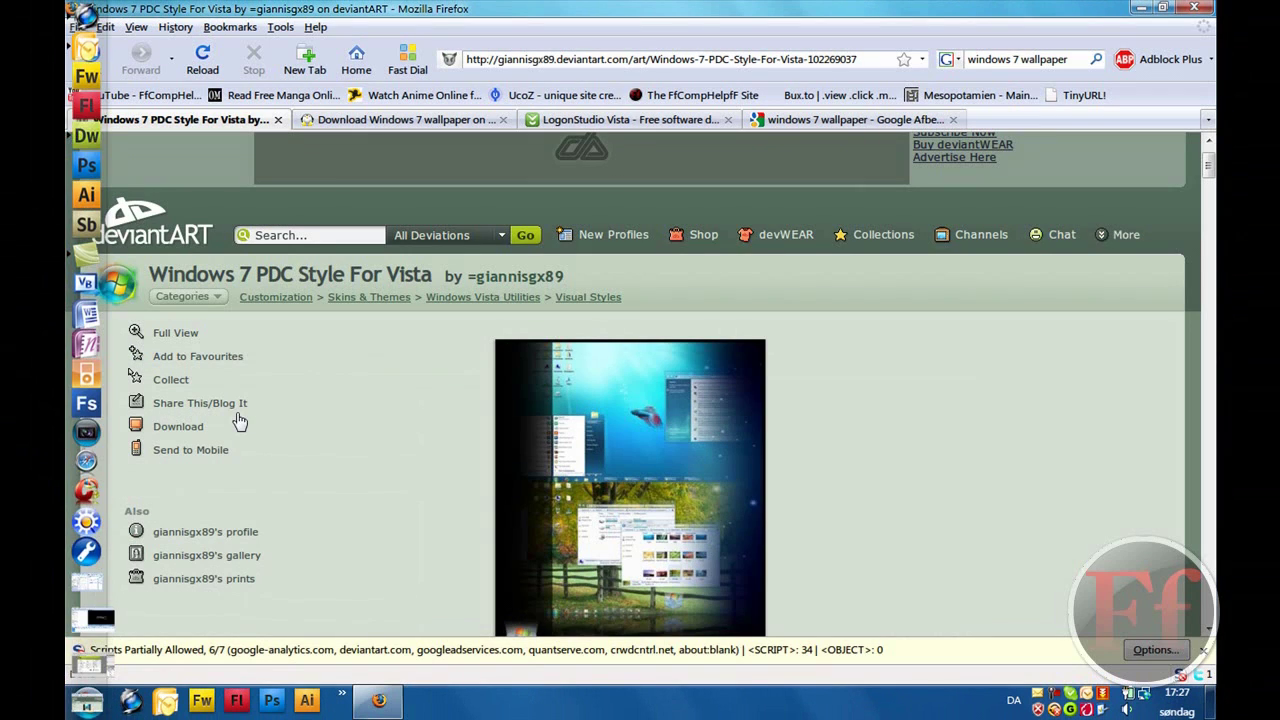
pyautogui.click(405, 119)
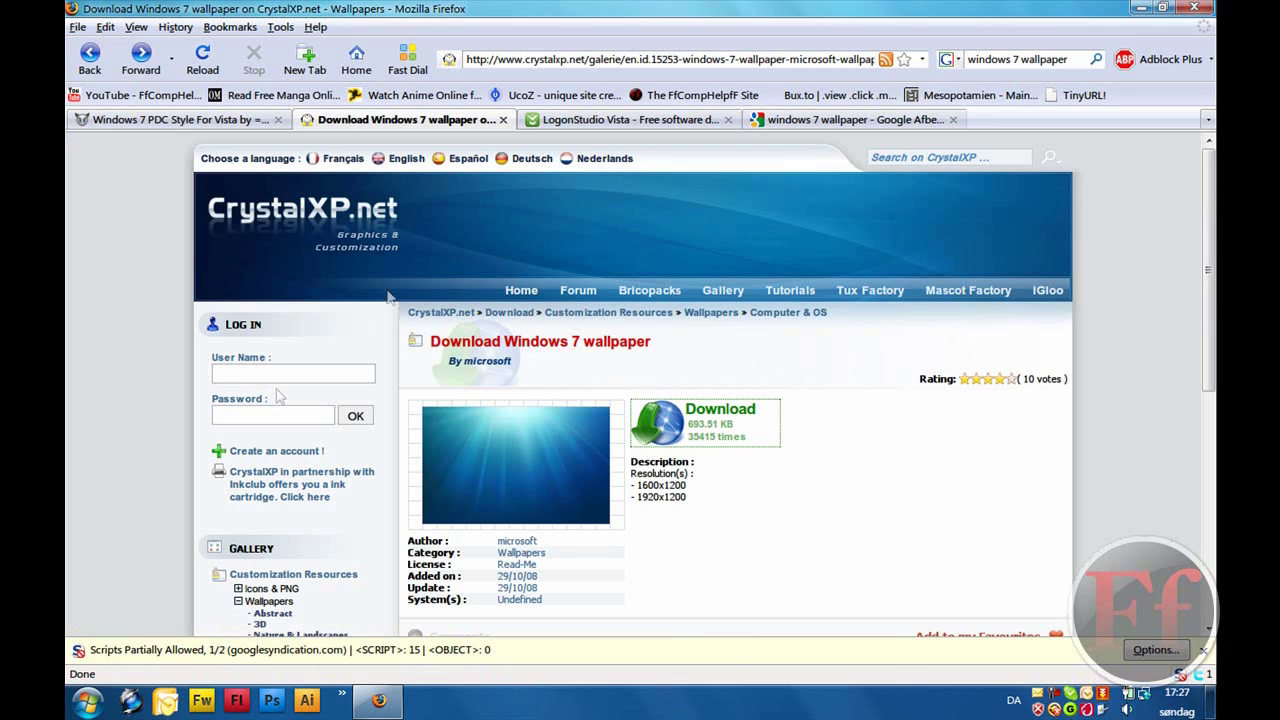
# Open the Pictures folder and set pdc08-1920x1200 as the desktop wallpaper.
pyautogui.click(86, 704)
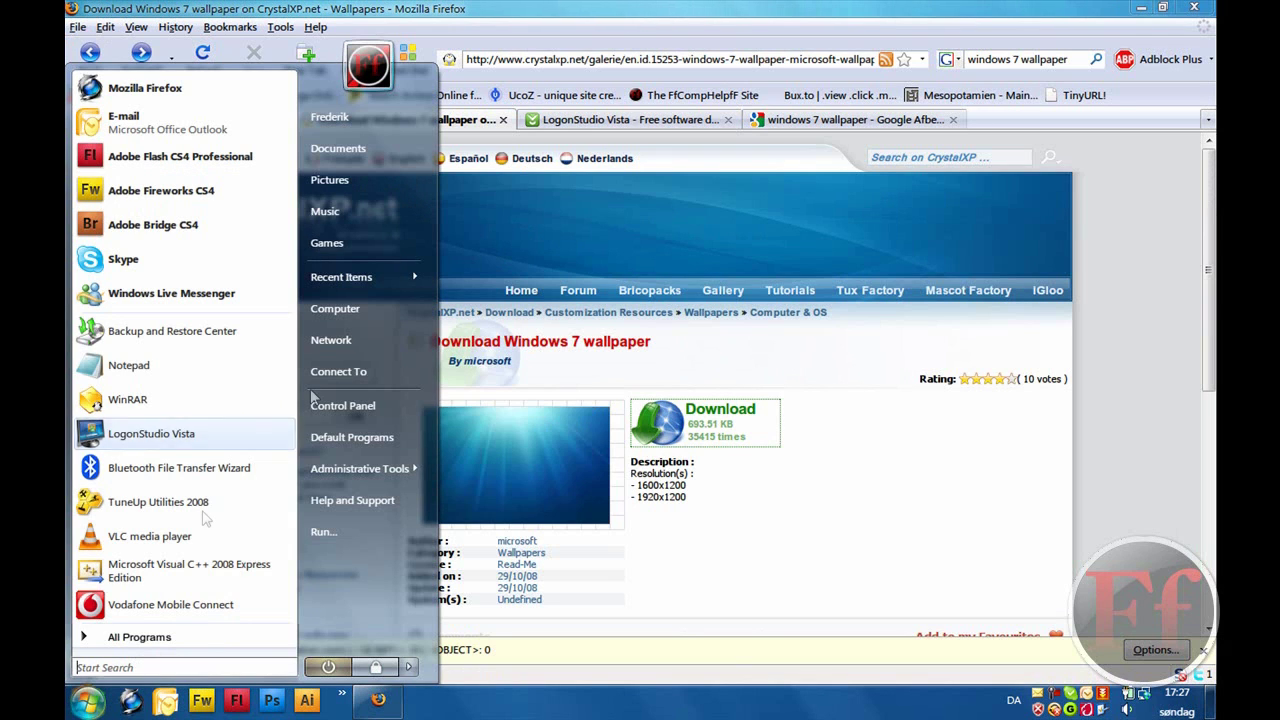
pyautogui.click(330, 180)
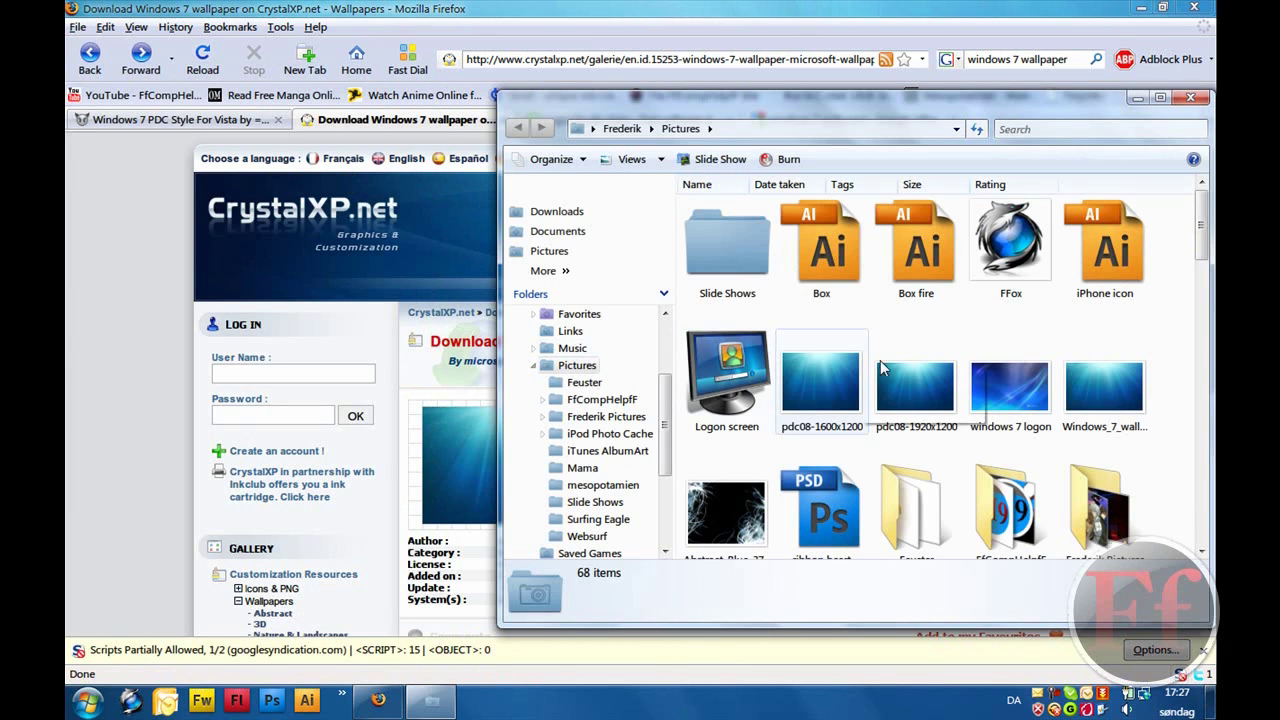
pyautogui.click(927, 393)
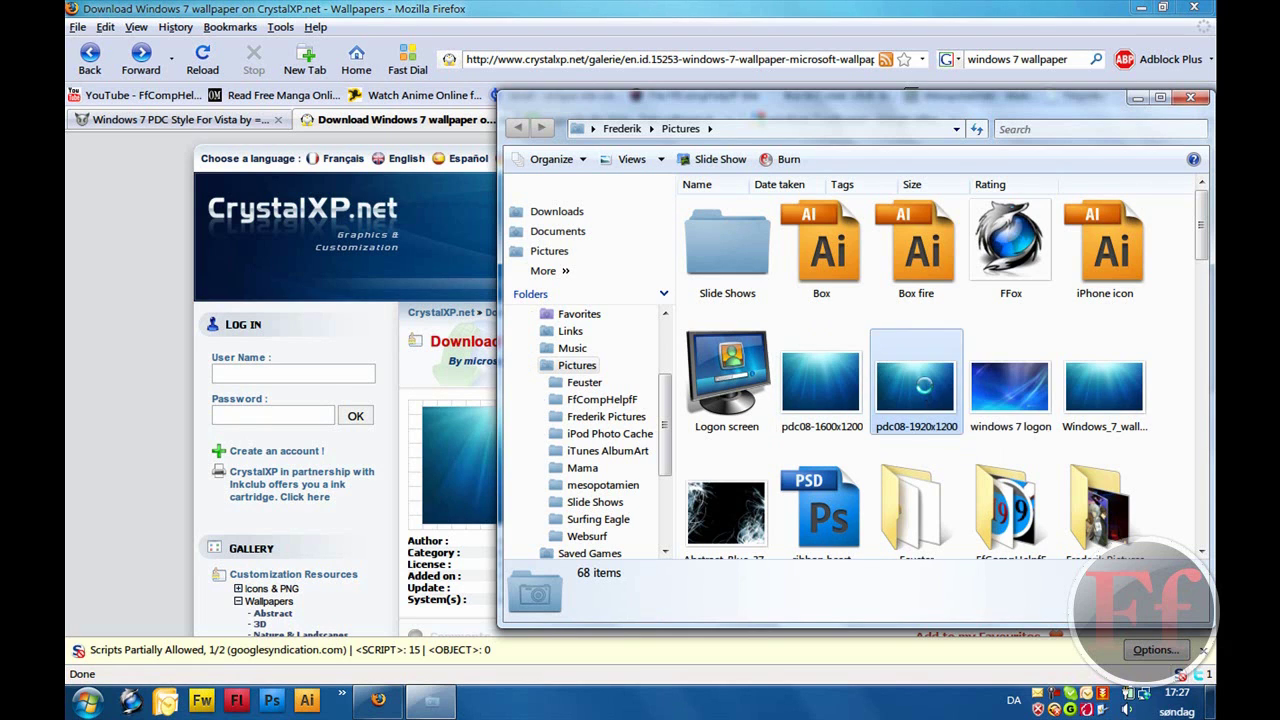
pyautogui.rightClick(927, 393)
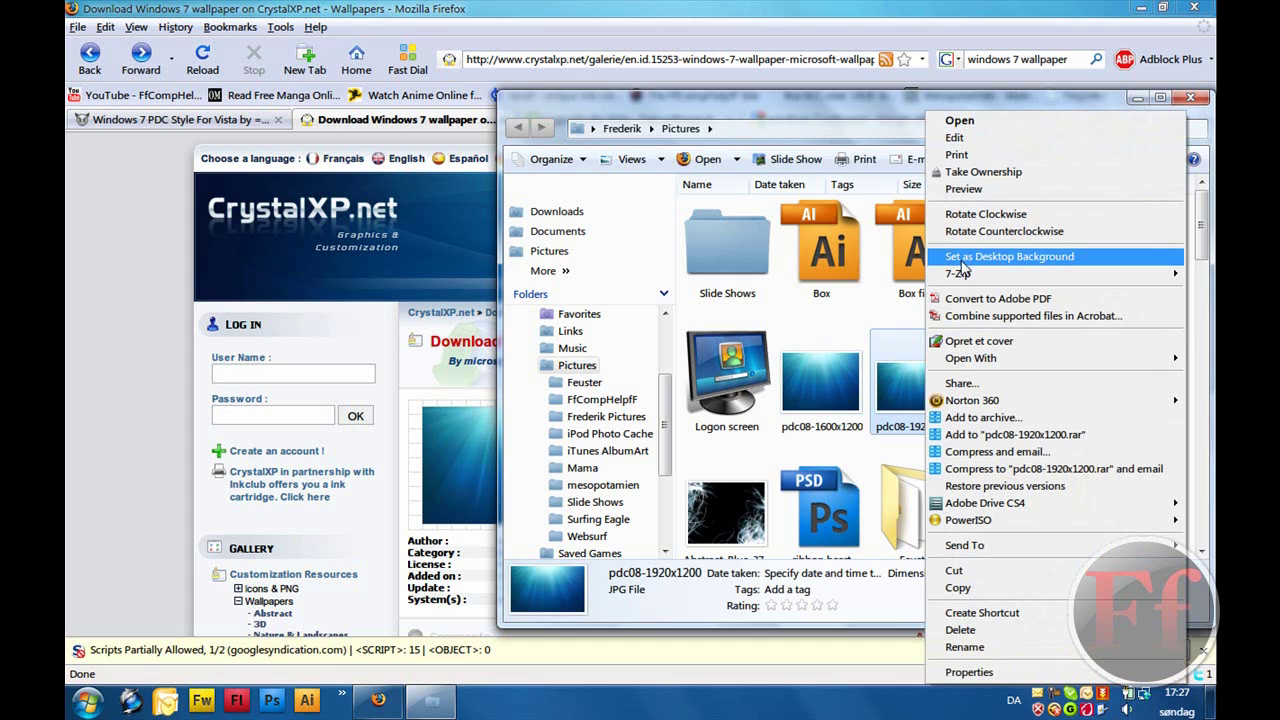
pyautogui.click(400, 119)
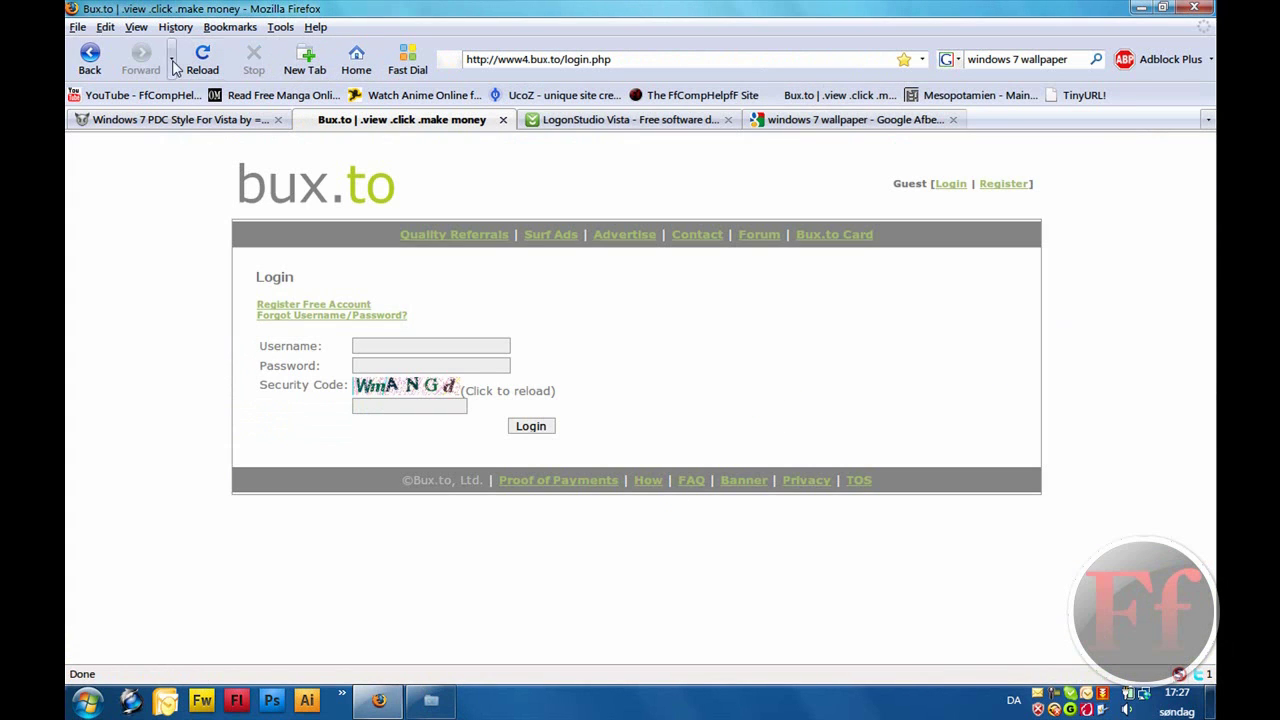
# Return Firefox to the CrystalXP Windows 7 wallpaper page after checking the Pictures folder.
pyautogui.click(92, 70)
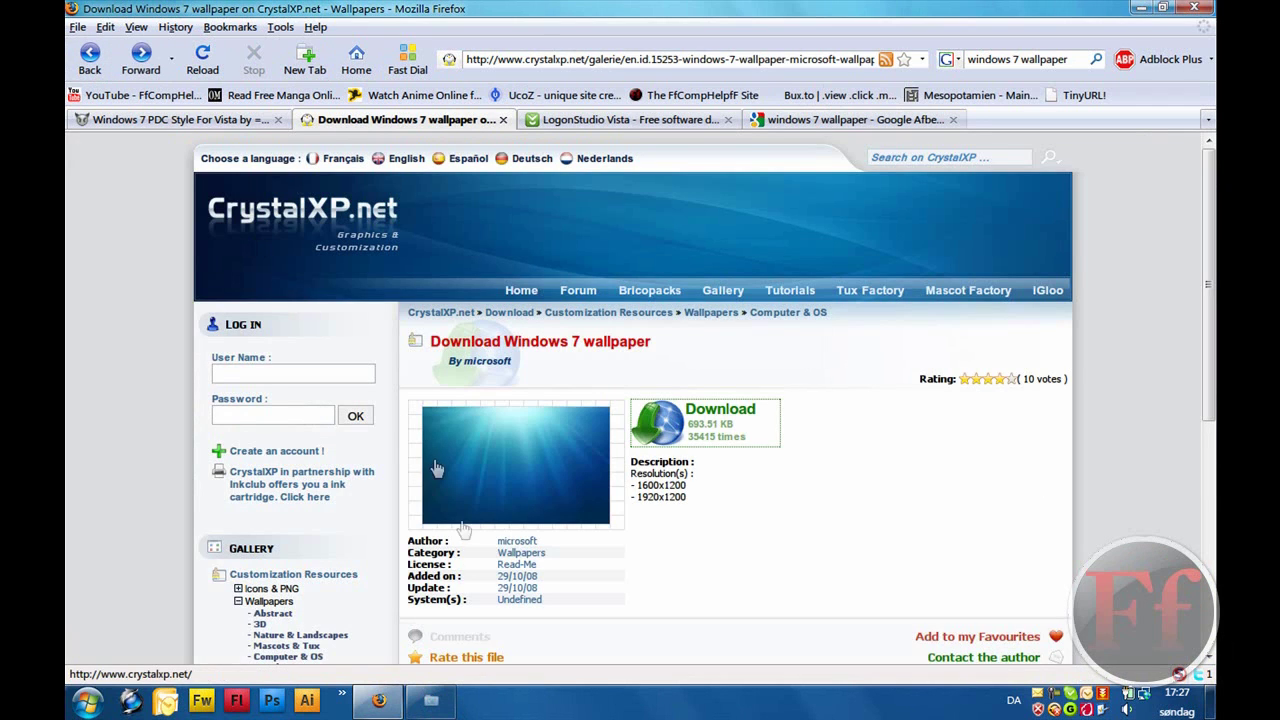
pyautogui.hotkey('alt', 'Tab')
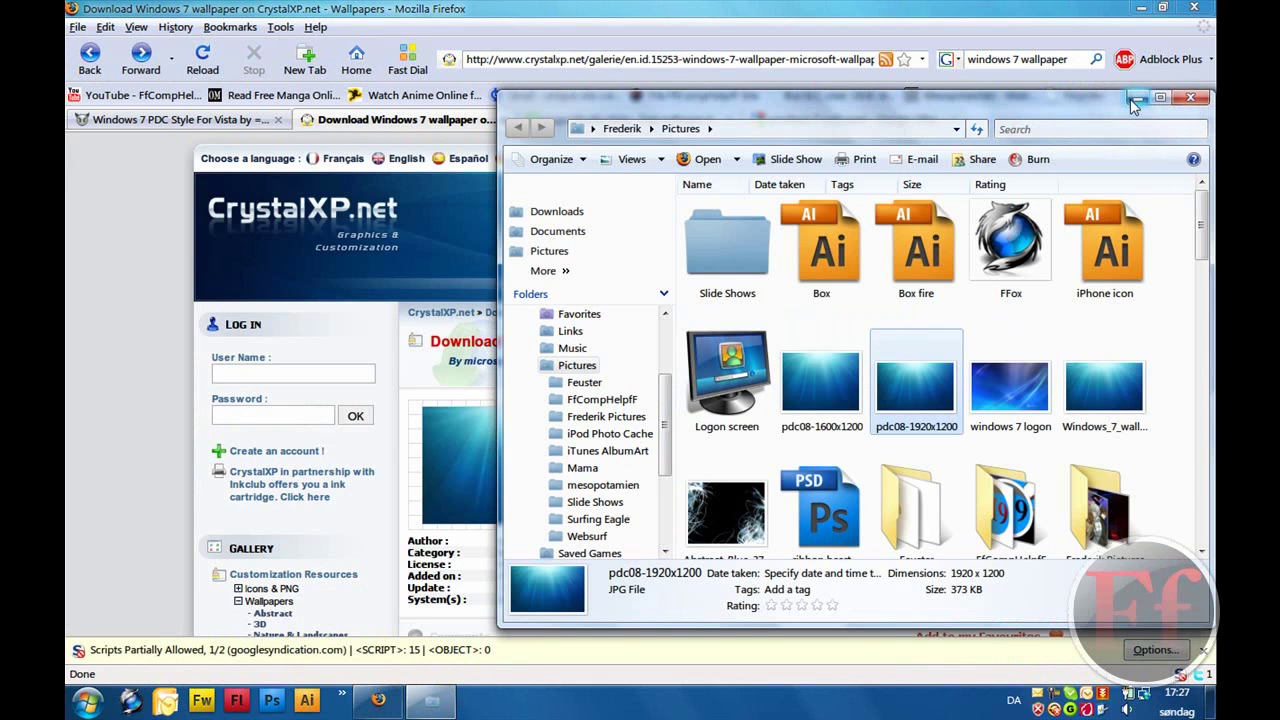
pyautogui.click(155, 480)
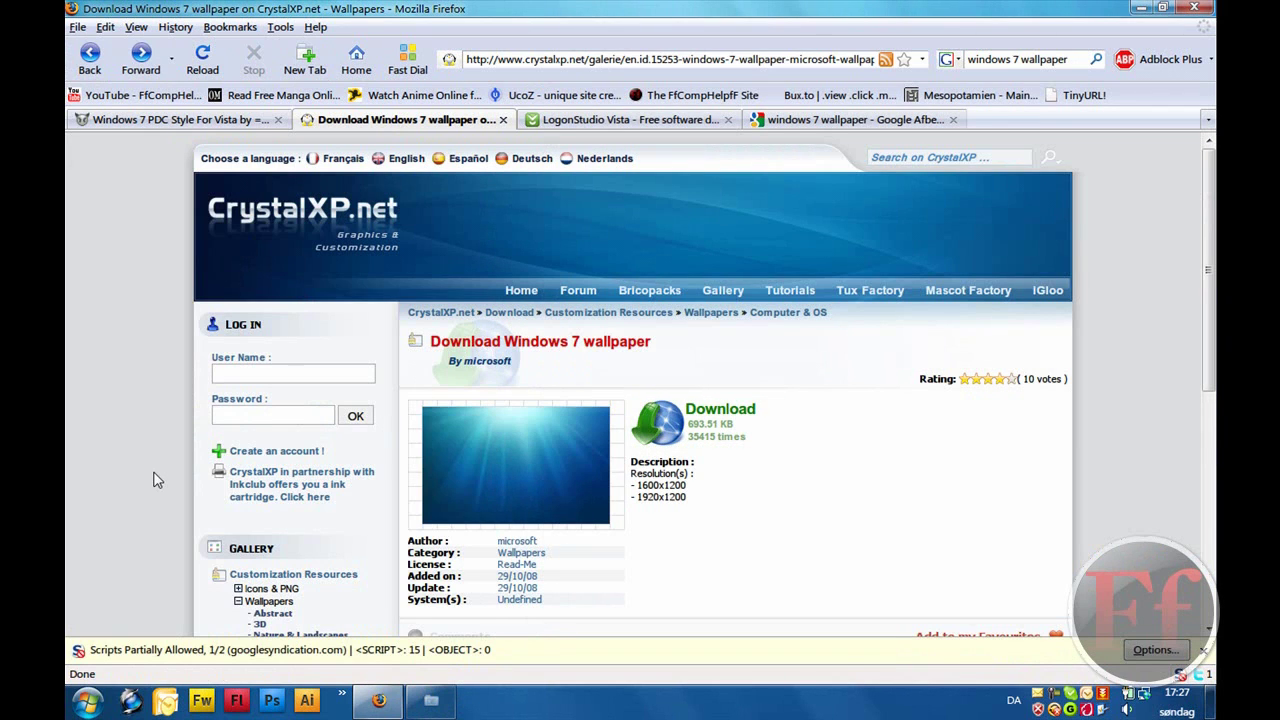
# Start the LogonStudio Vista download on Download.com, cancelling the installer save, and bring up the Start menu.
pyautogui.click(657, 118)
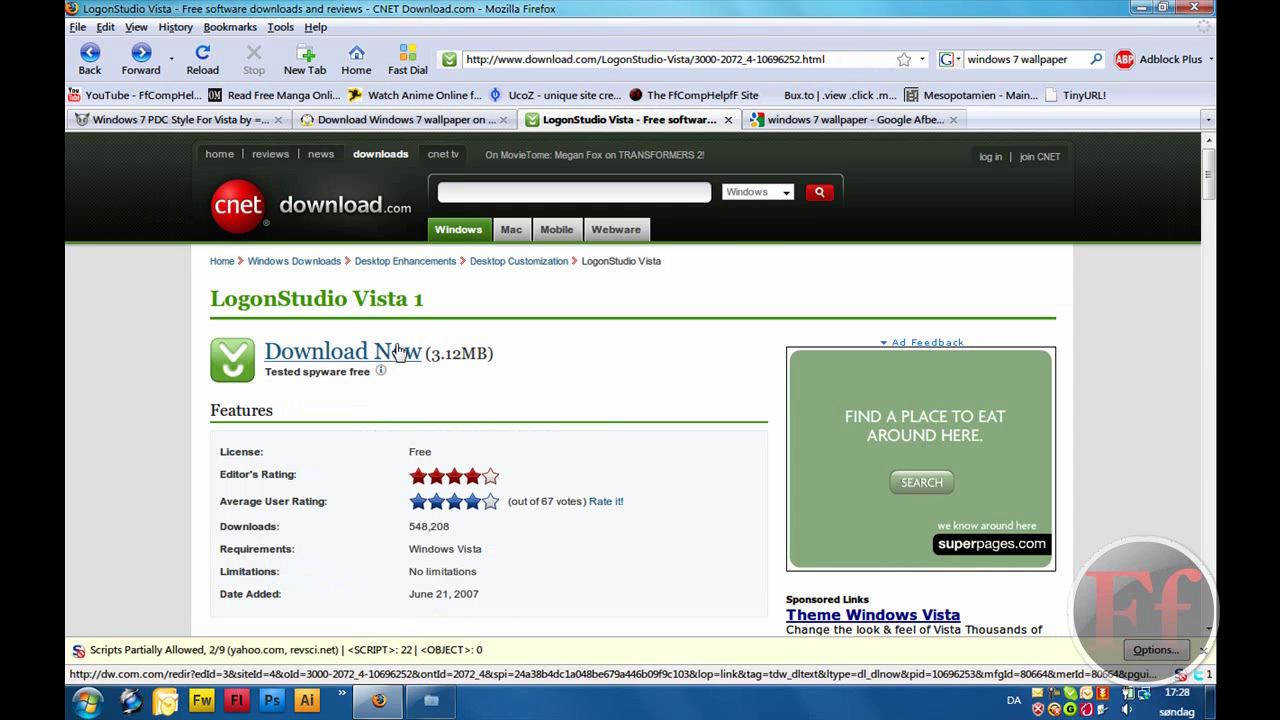
pyautogui.click(398, 351)
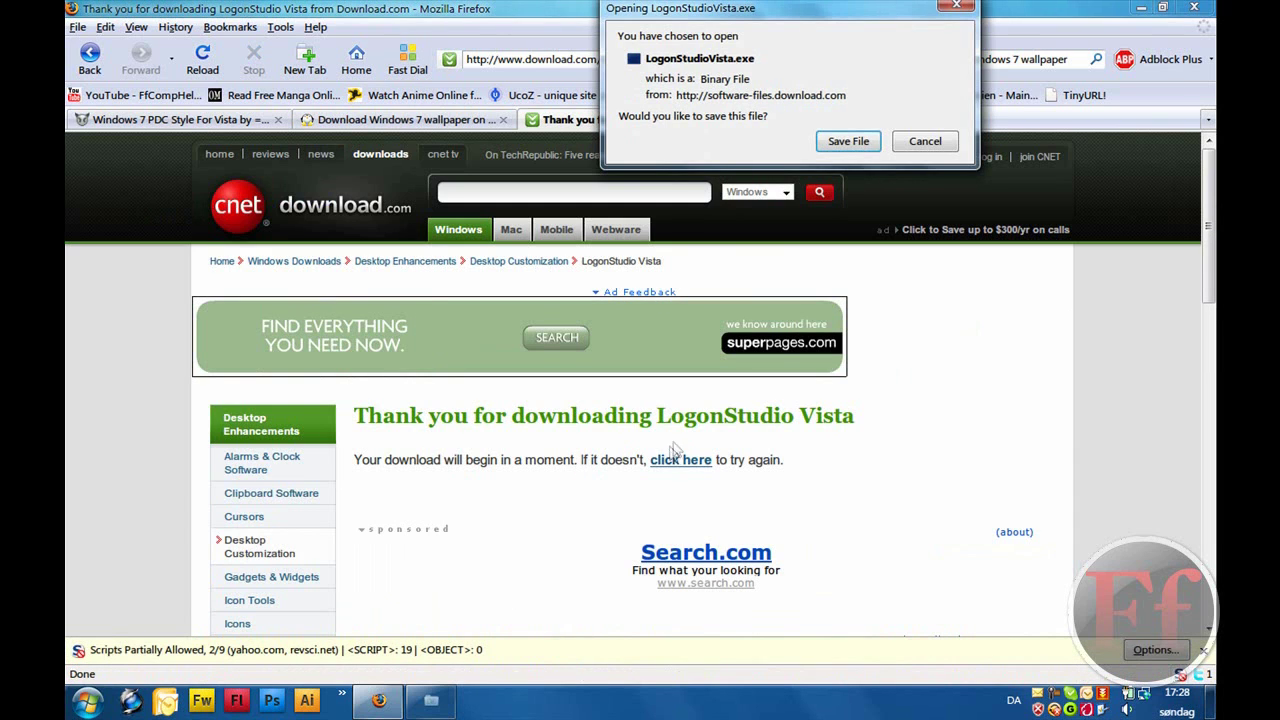
pyautogui.click(900, 141)
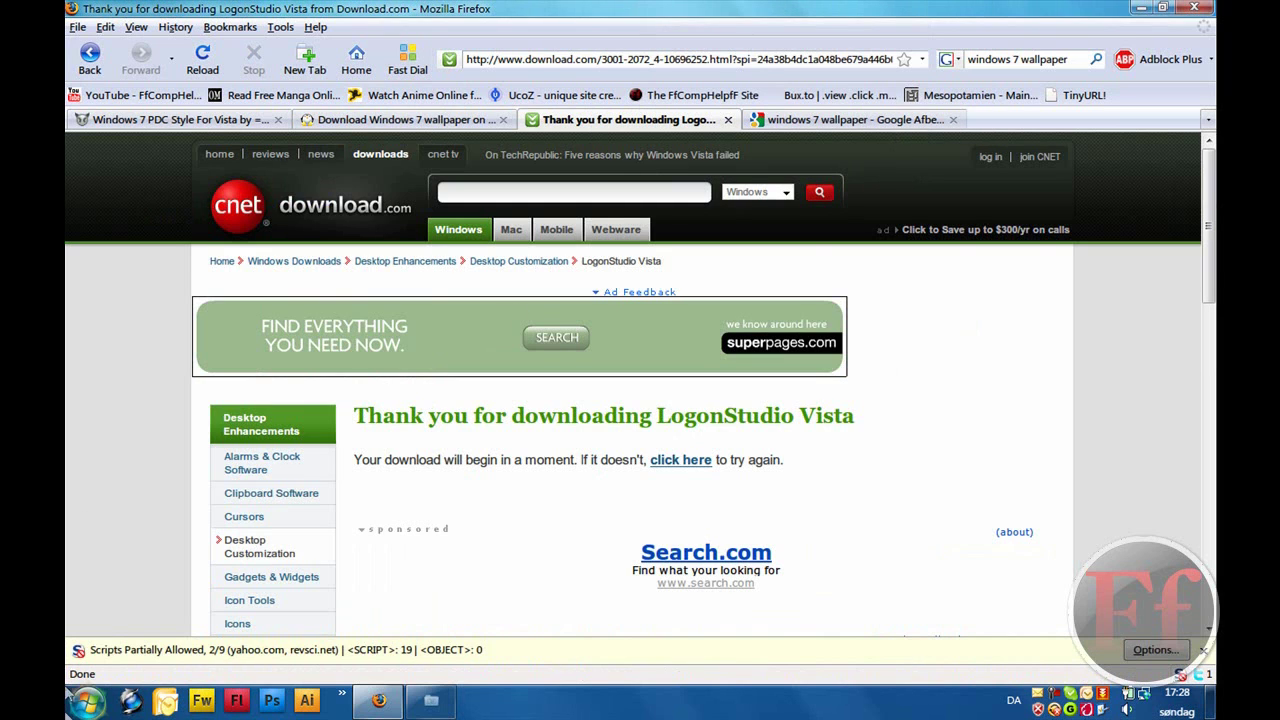
pyautogui.click(88, 703)
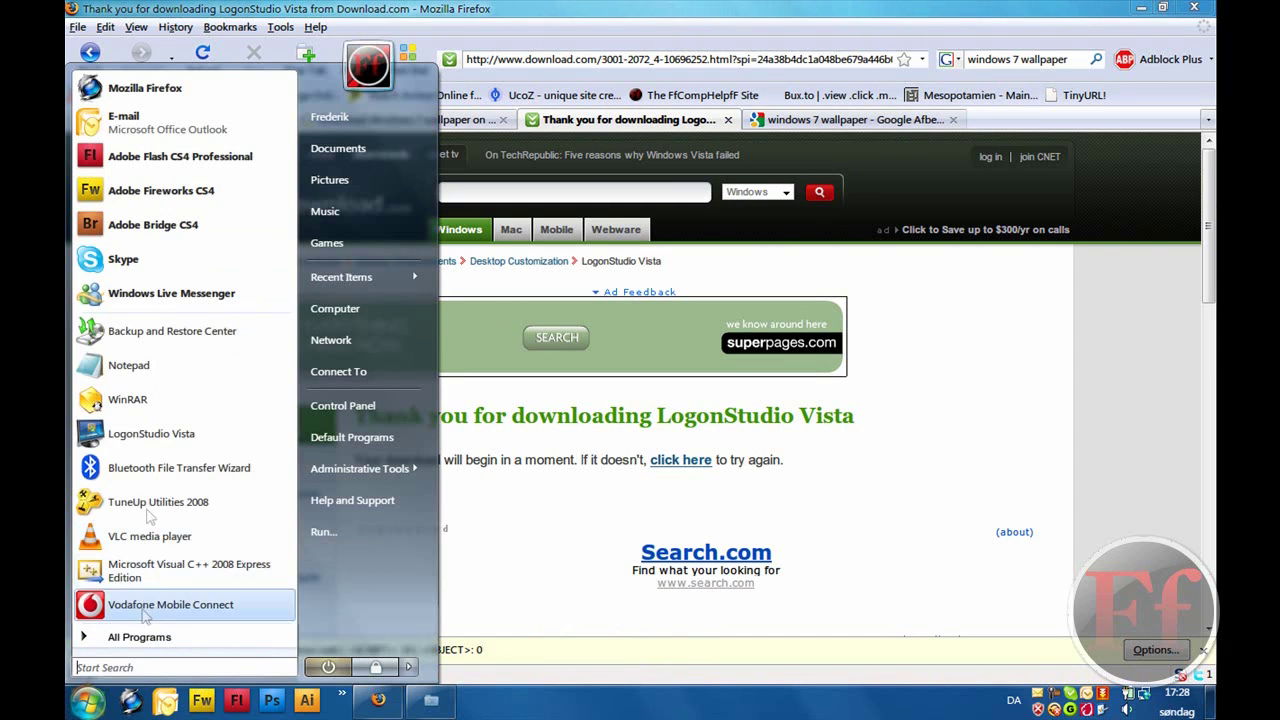
# Launch LogonStudio Vista, select the windows 7 logon entry, and begin creating a logon from a picture.
pyautogui.click(170, 432)
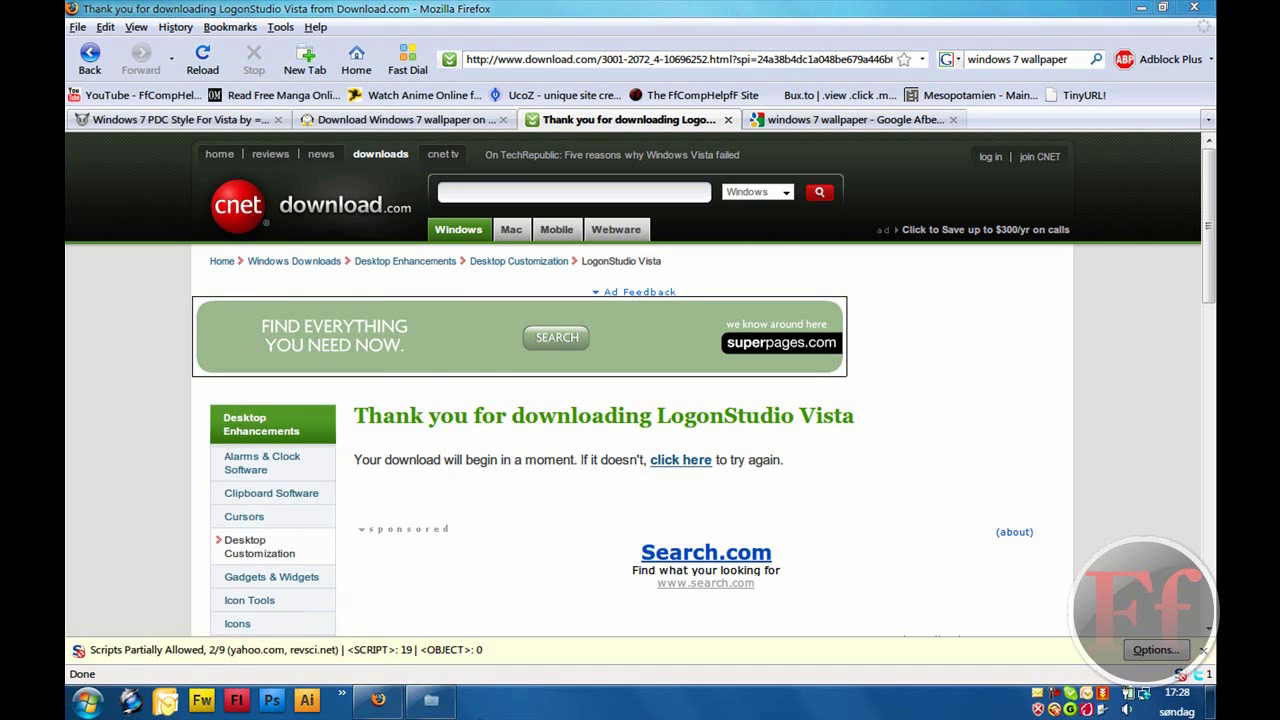
pyautogui.click(431, 700)
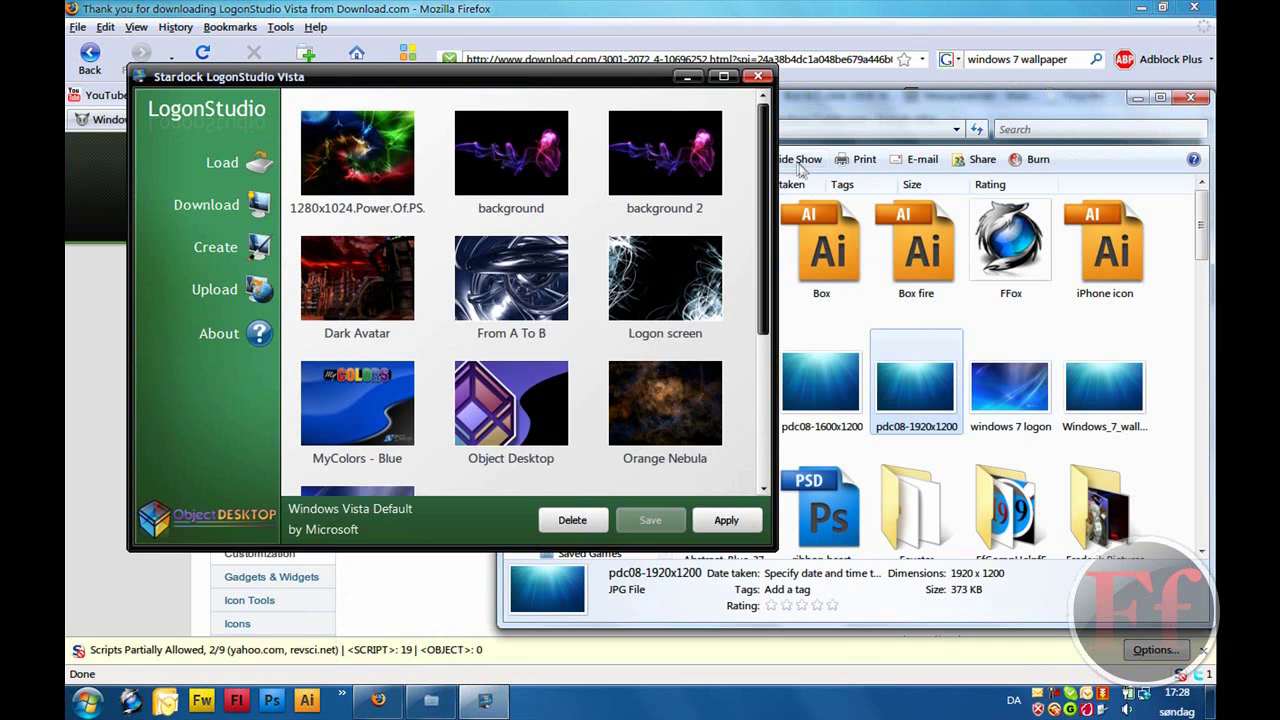
pyautogui.click(774, 230)
pyautogui.scroll(-3, 774, 230)
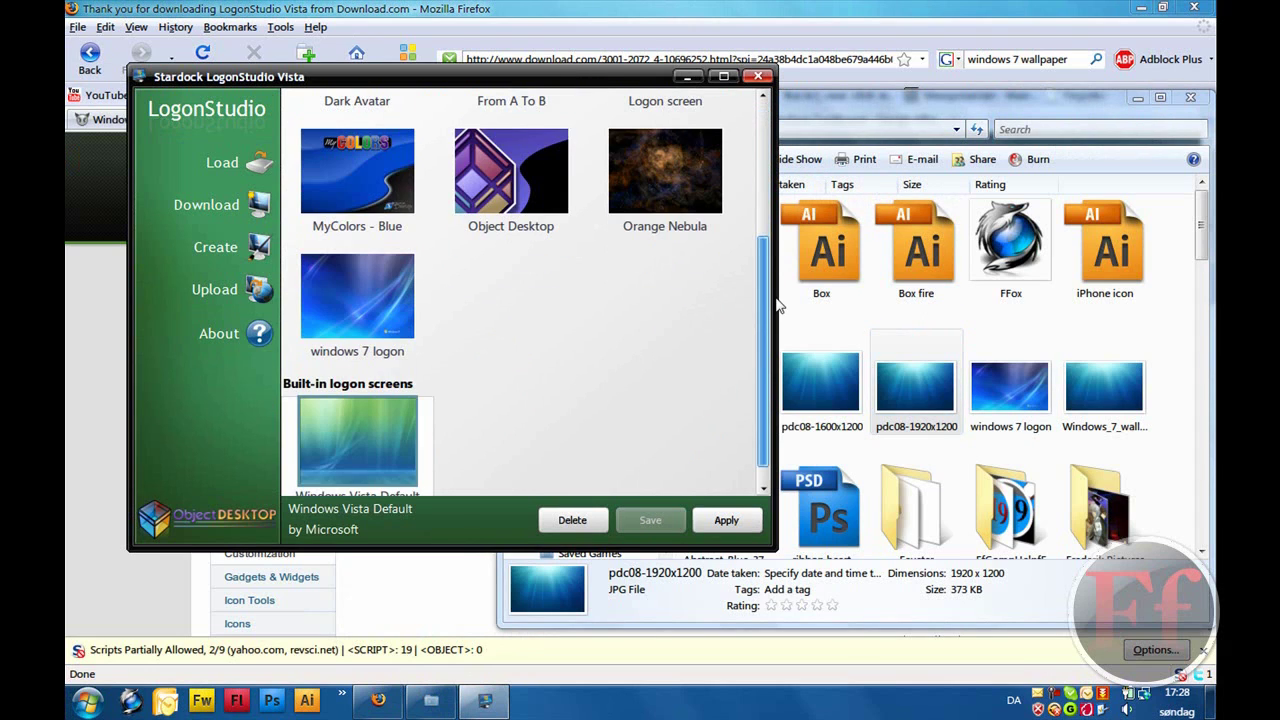
pyautogui.click(407, 333)
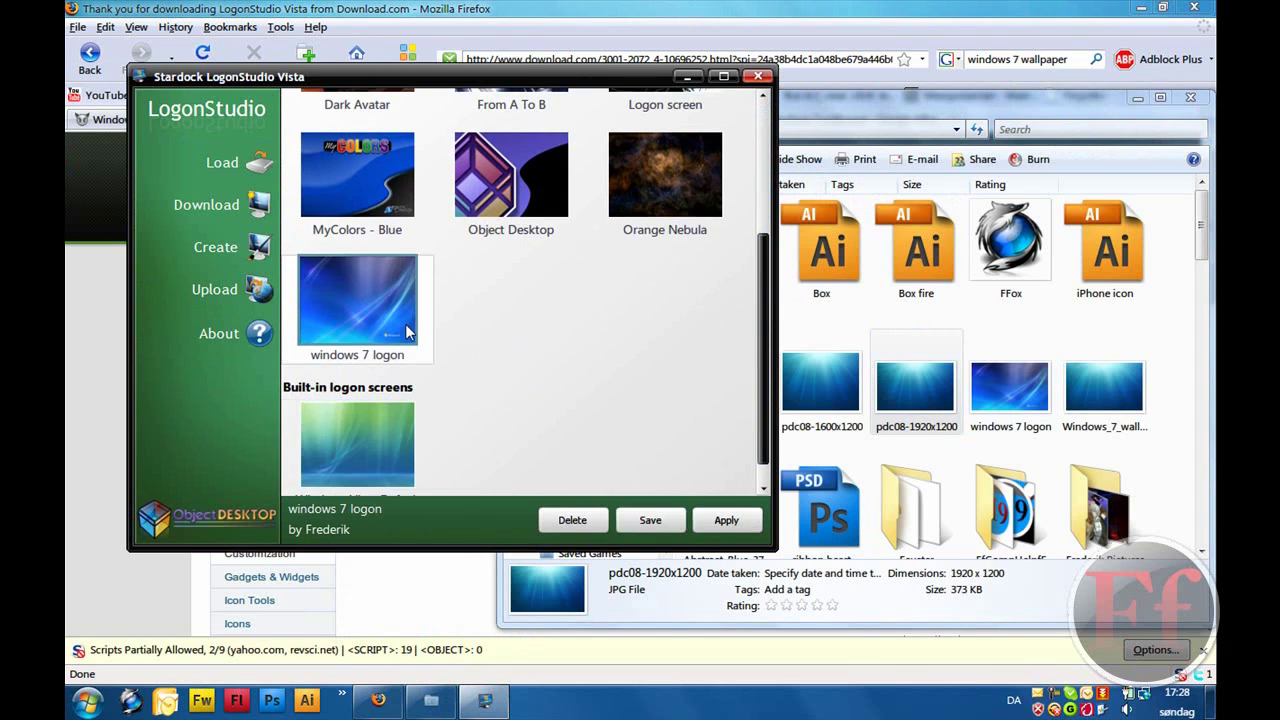
pyautogui.click(244, 247)
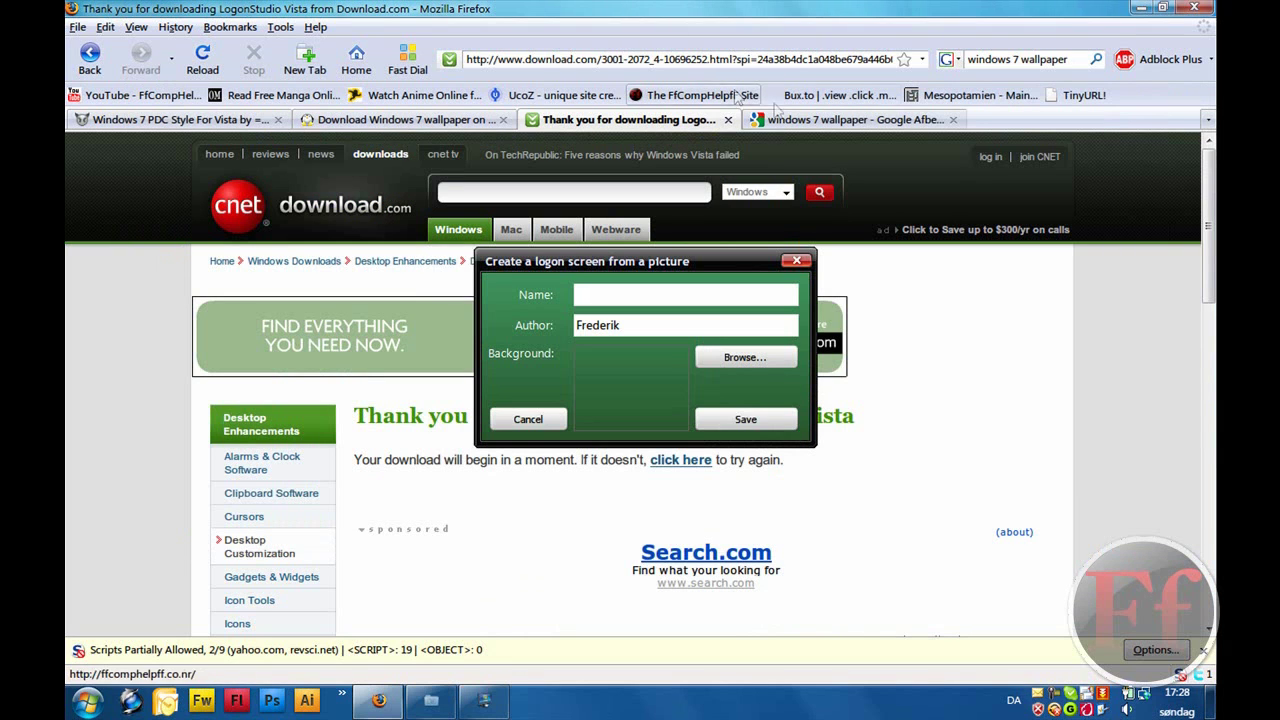
# Open the Windows 7 Imagination HD result at full 2560×1600 size and choose Save Image As.
pyautogui.click(775, 119)
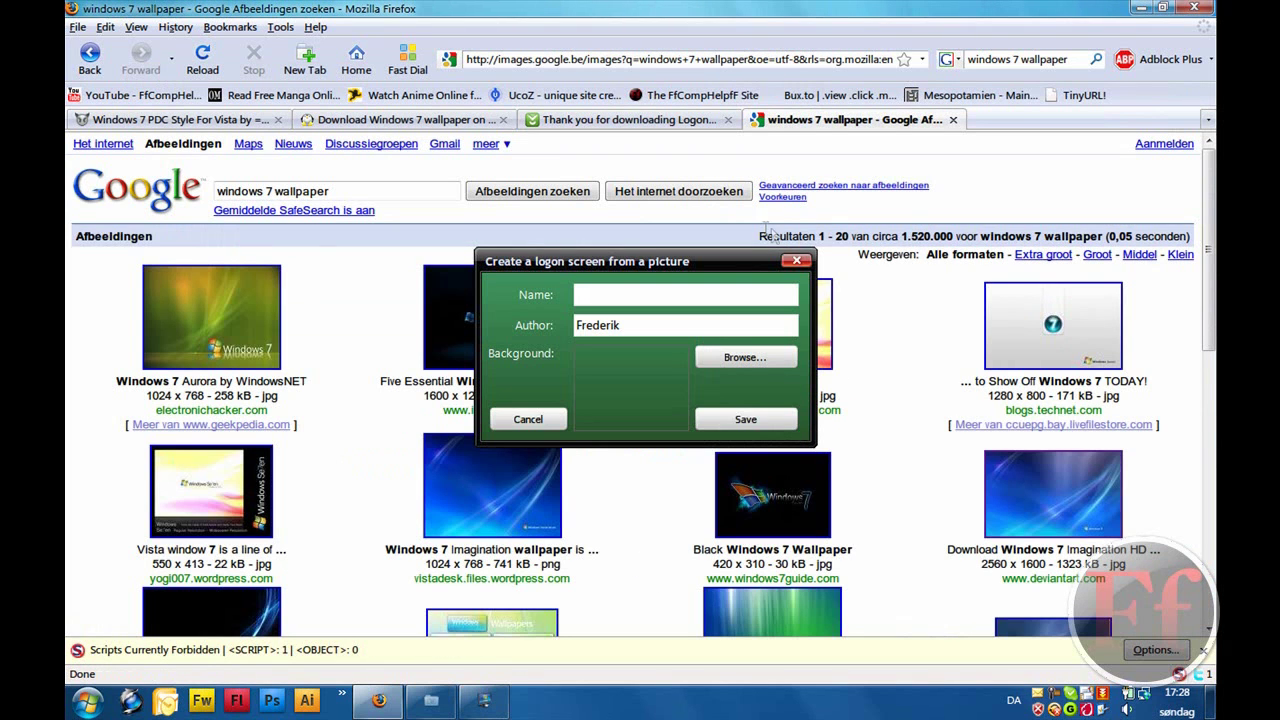
pyautogui.click(792, 262)
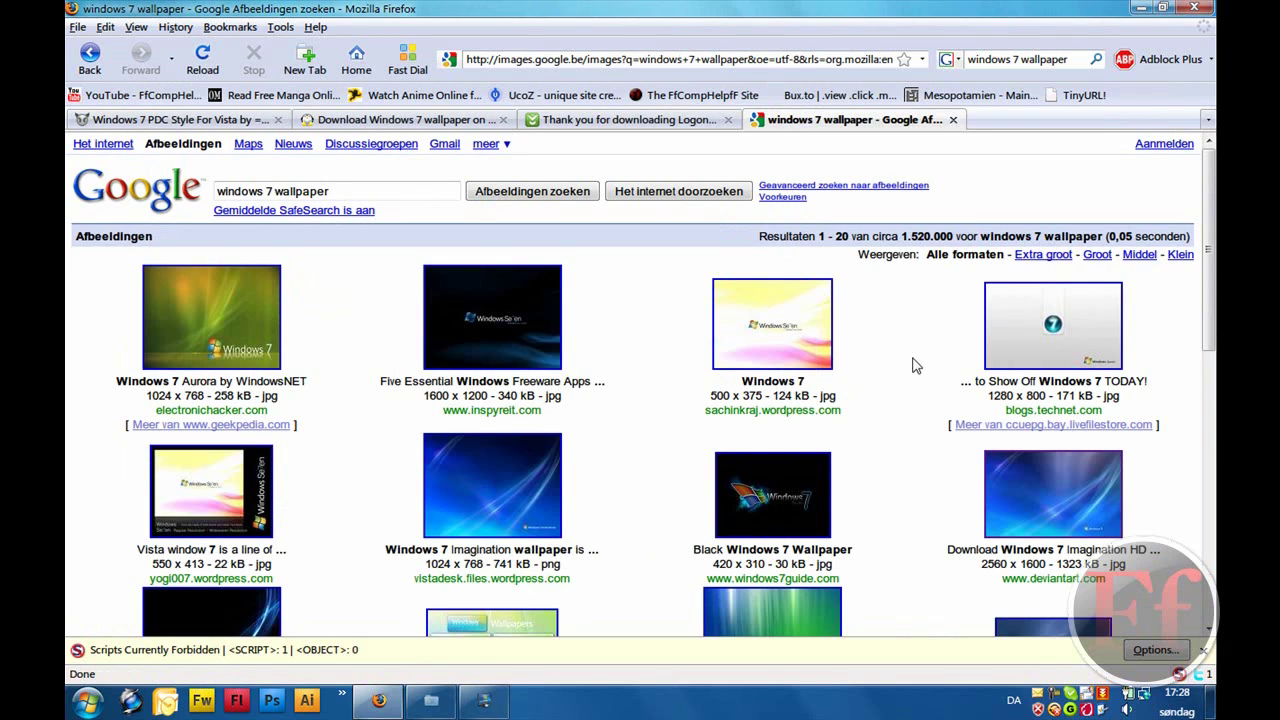
pyautogui.click(1043, 477)
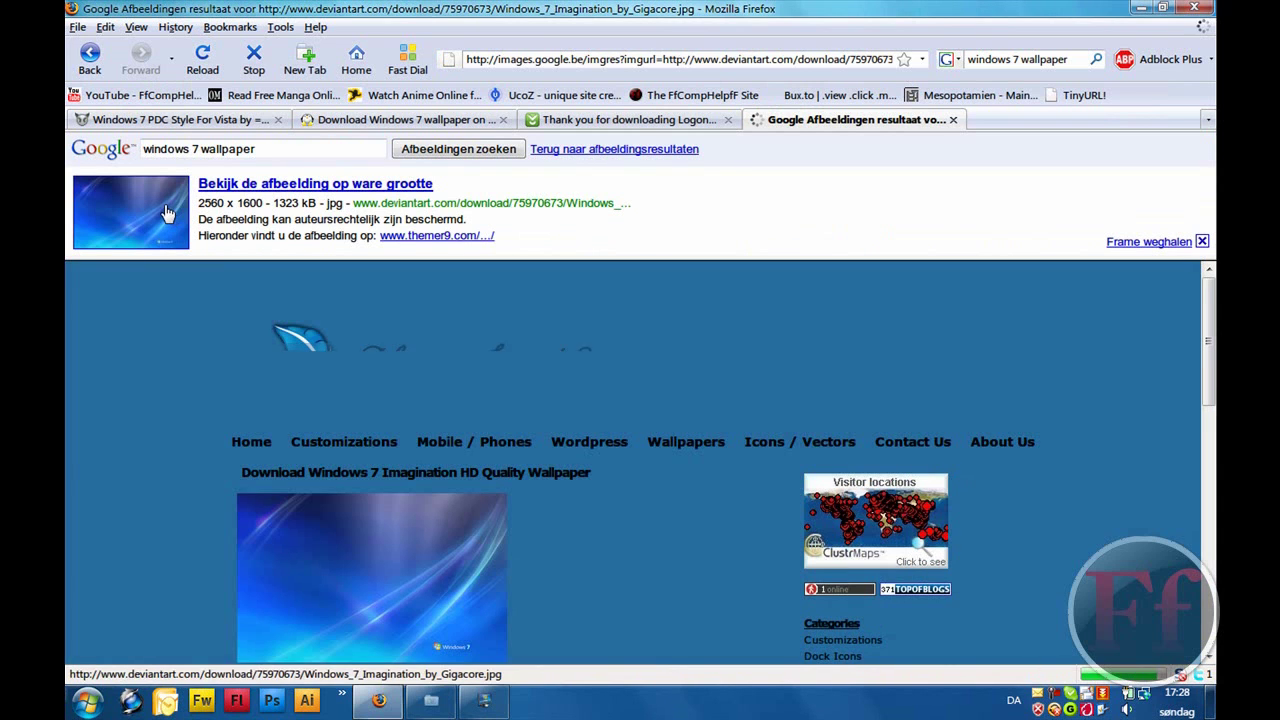
pyautogui.click(167, 213)
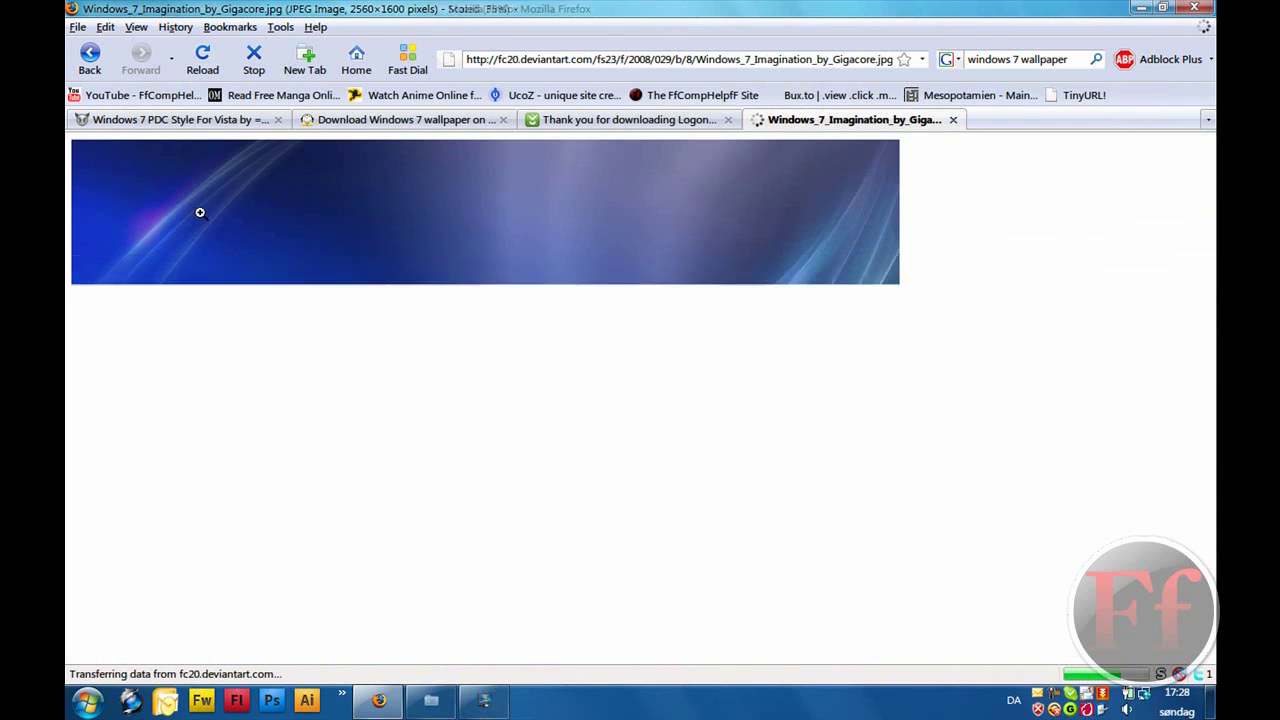
pyautogui.click(200, 212)
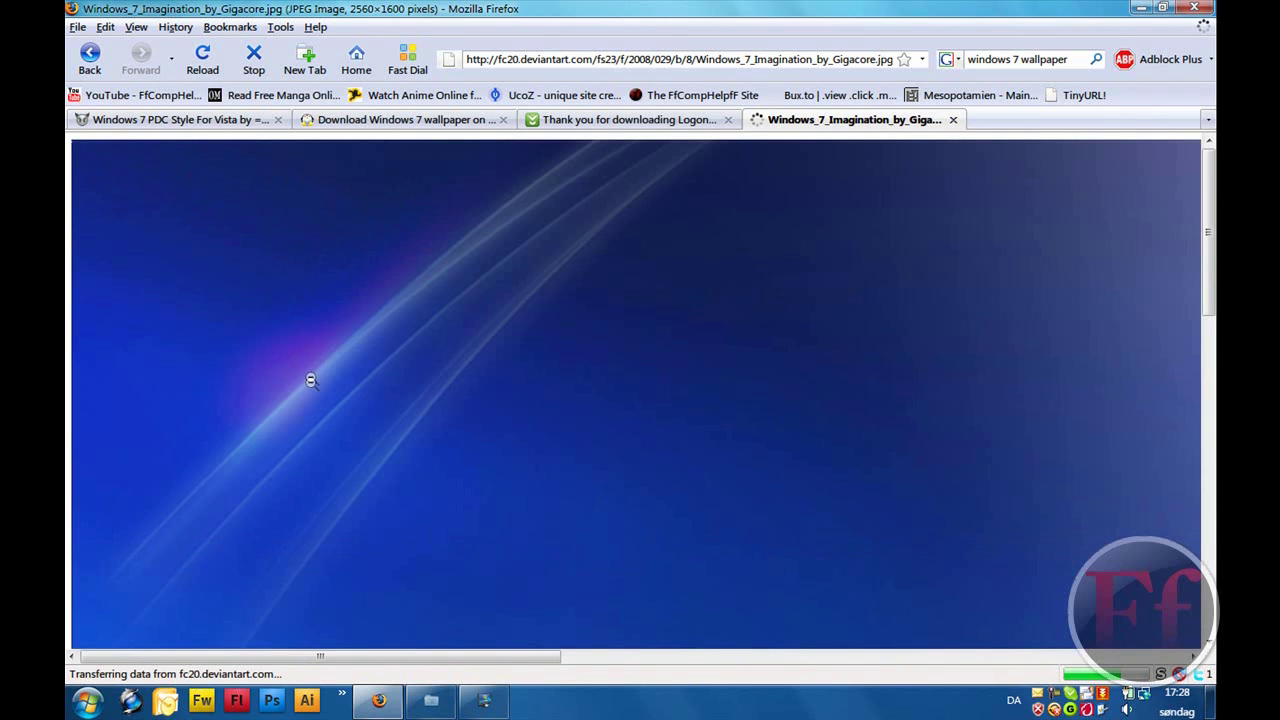
pyautogui.scroll(-5, 312, 378)
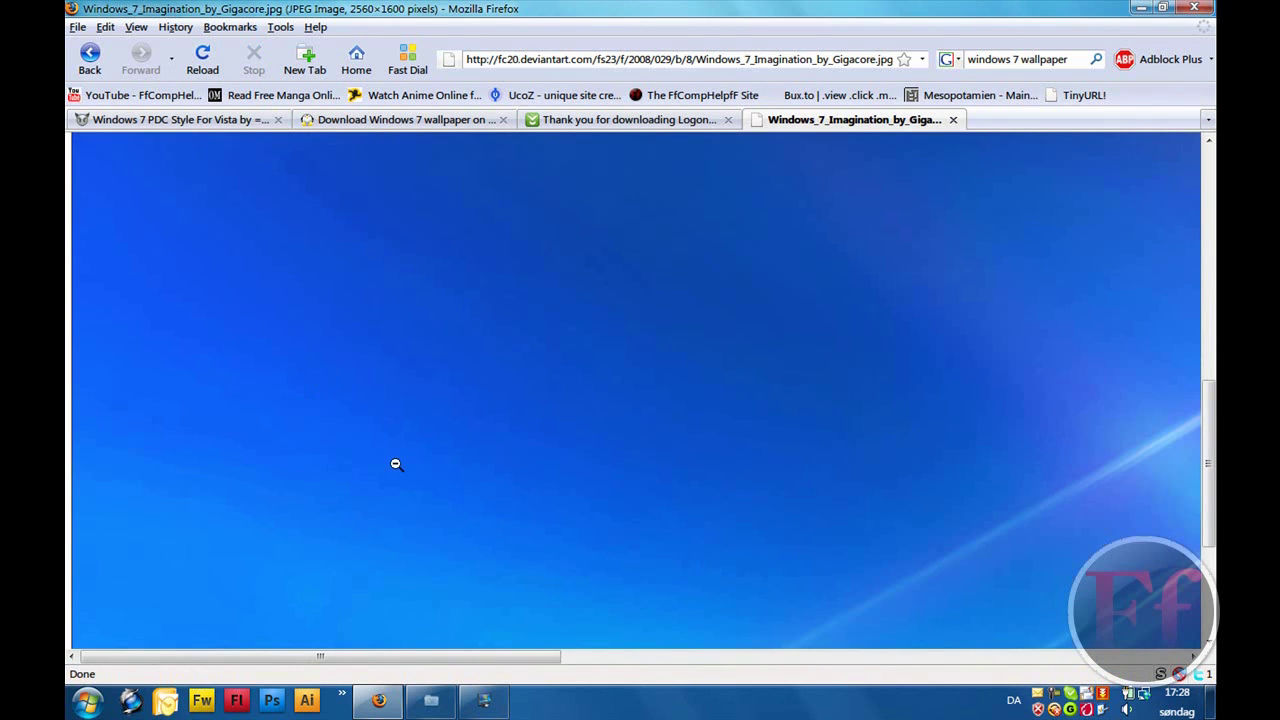
pyautogui.rightClick(395, 464)
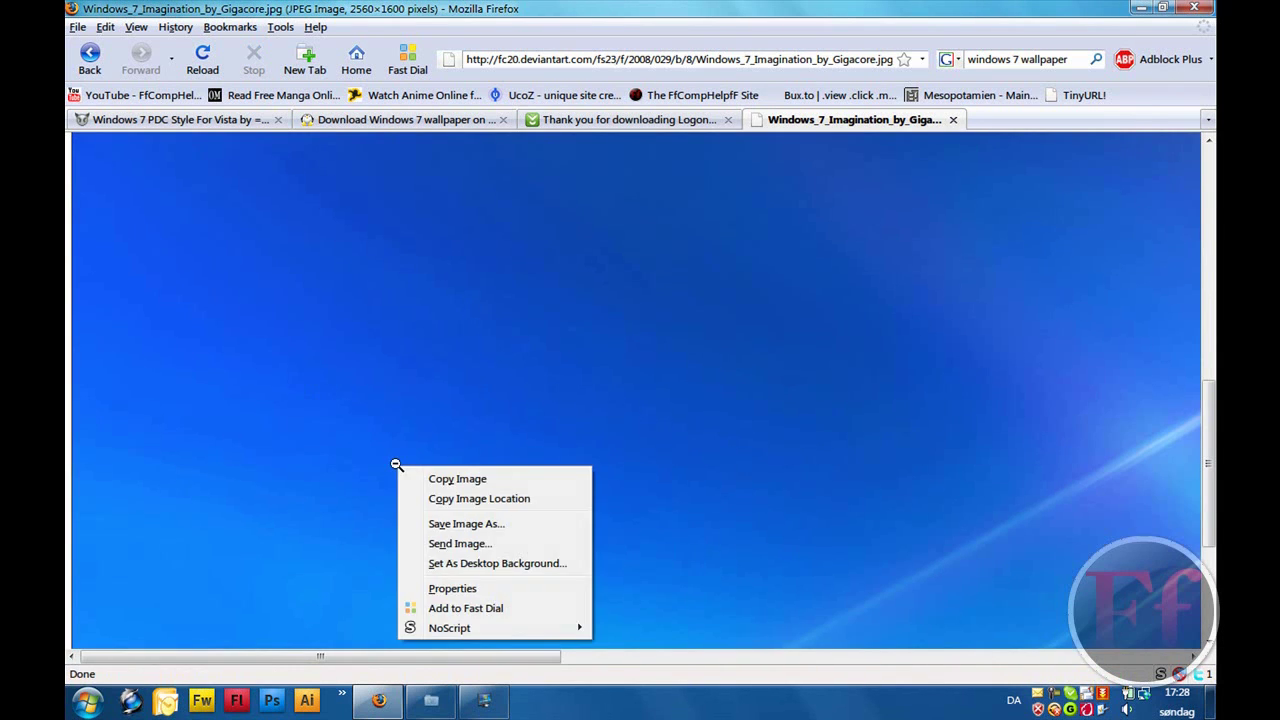
pyautogui.click(453, 526)
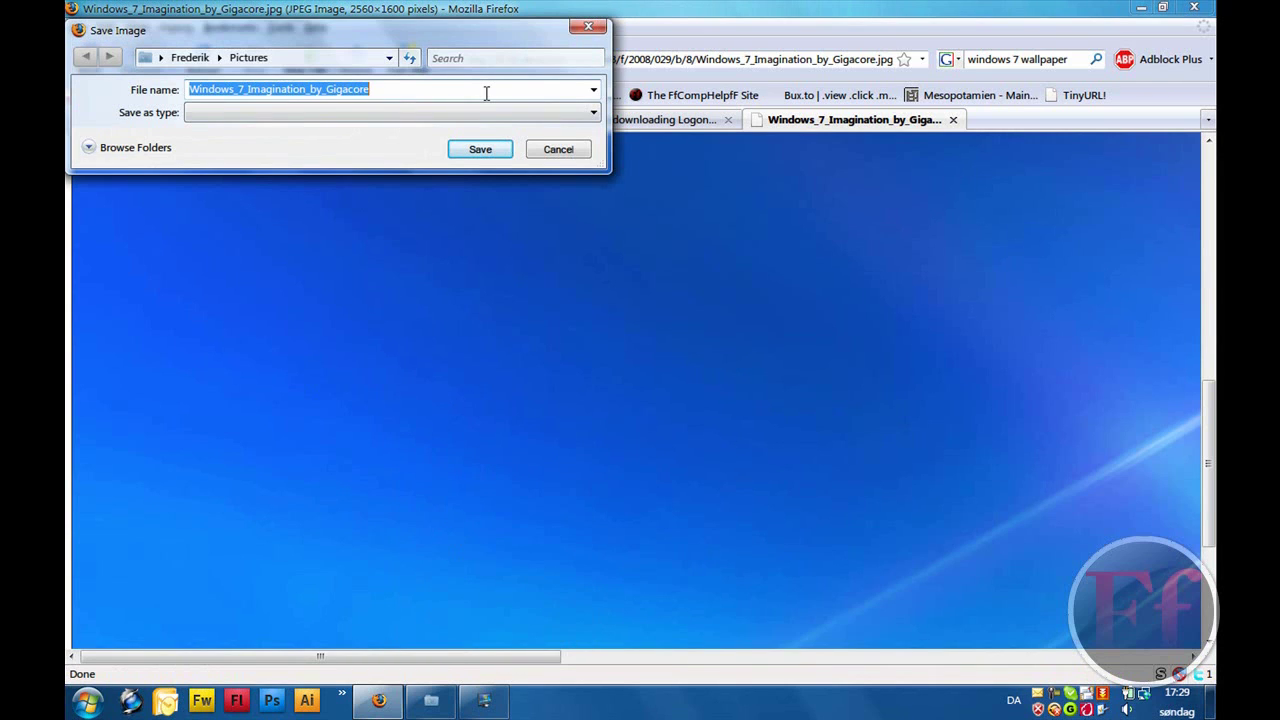
# Save the Windows 7 Imagination wallpaper into Pictures and bring LogonStudio Vista forward.
pyautogui.click(497, 150)
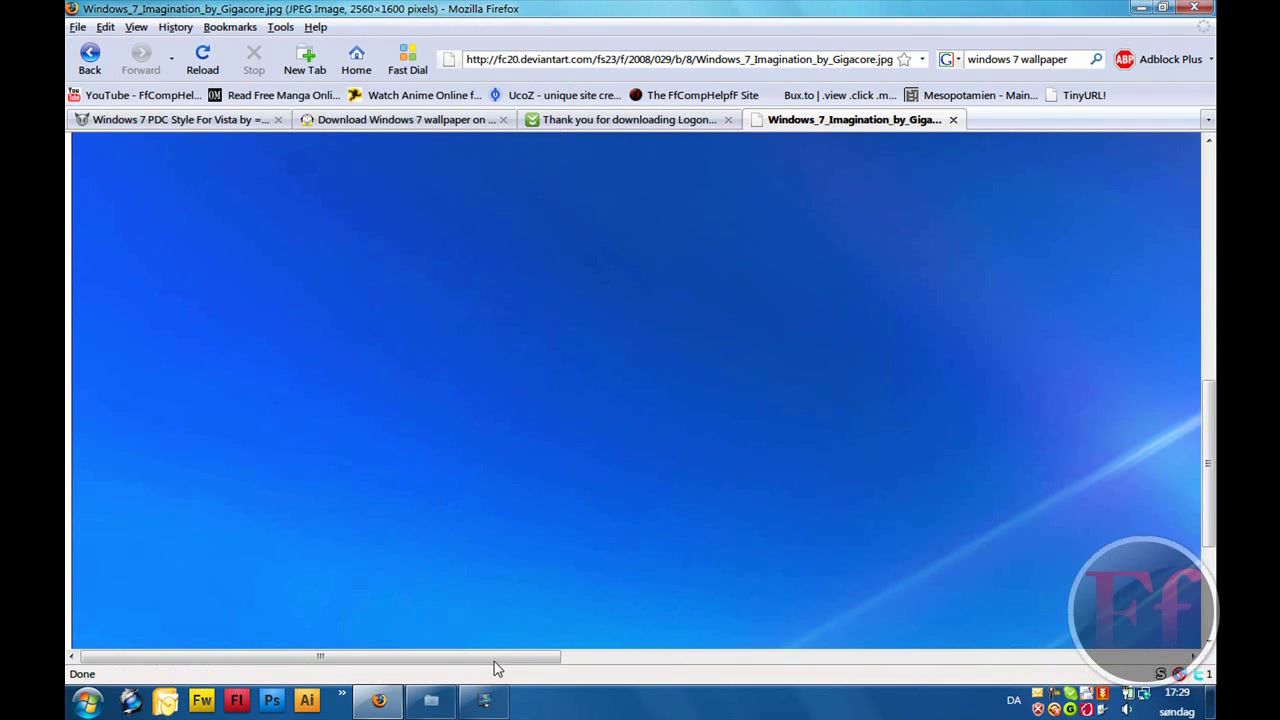
pyautogui.moveTo(487, 698)
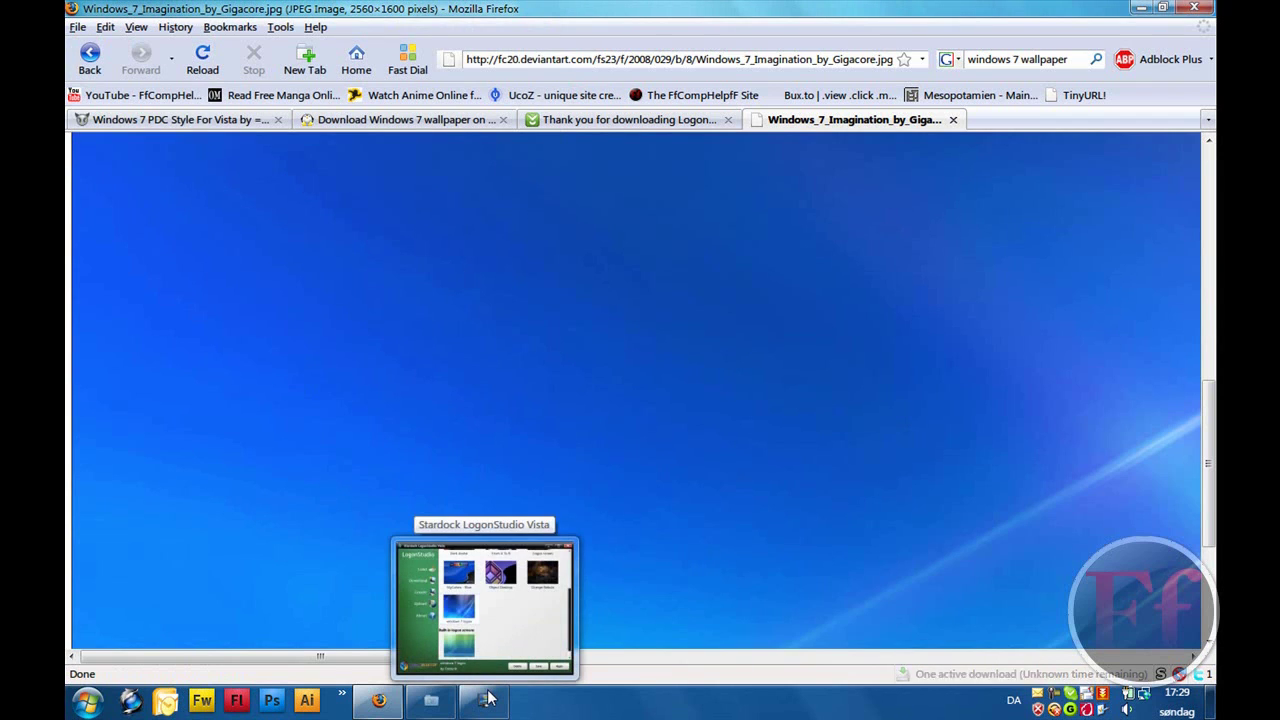
pyautogui.click(487, 698)
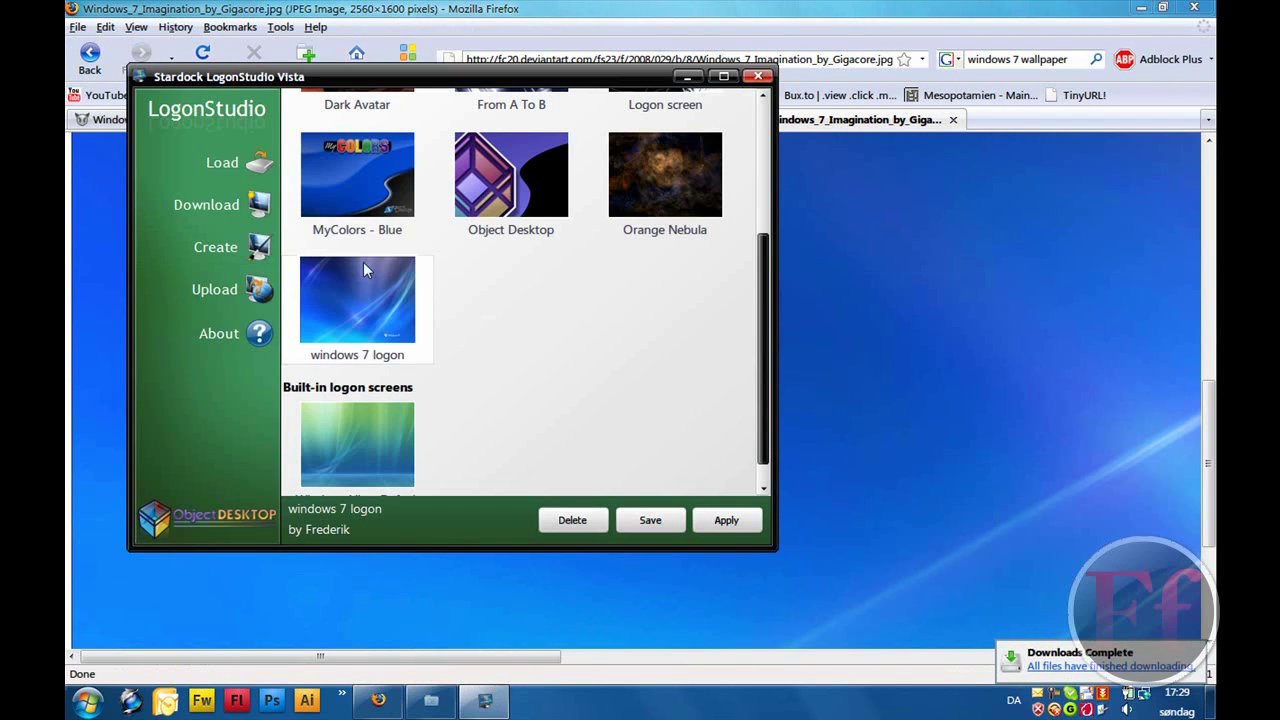
# Create the 'Logon Windows 7' logon screen from Windows_7_Imagination_by_Gigacore in Pictures.
pyautogui.click(252, 247)
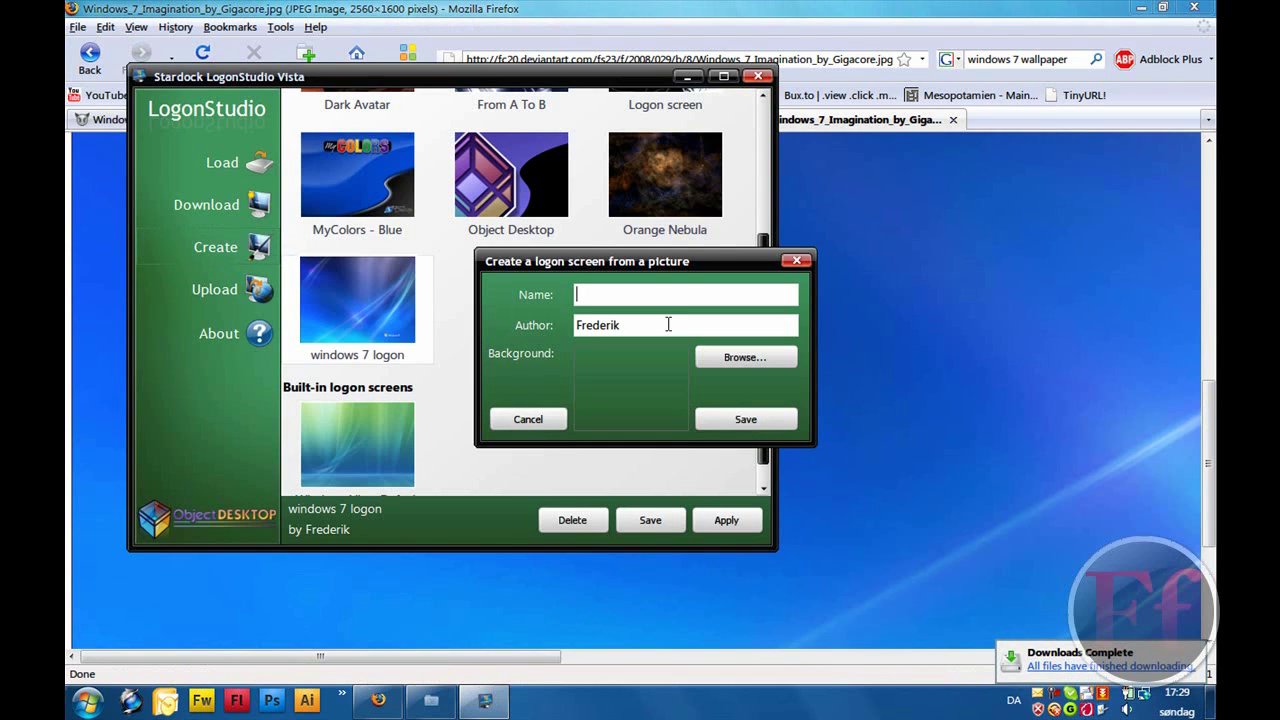
pyautogui.write('Logon Windows 7')
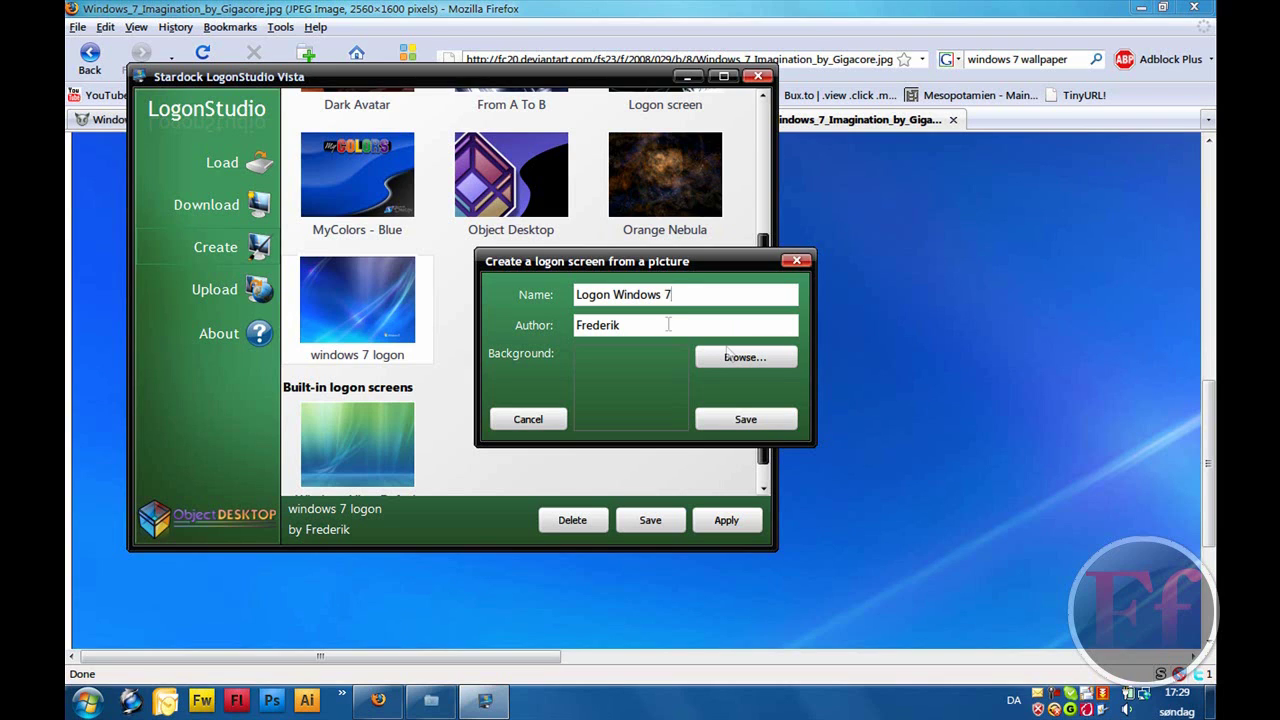
pyautogui.click(729, 357)
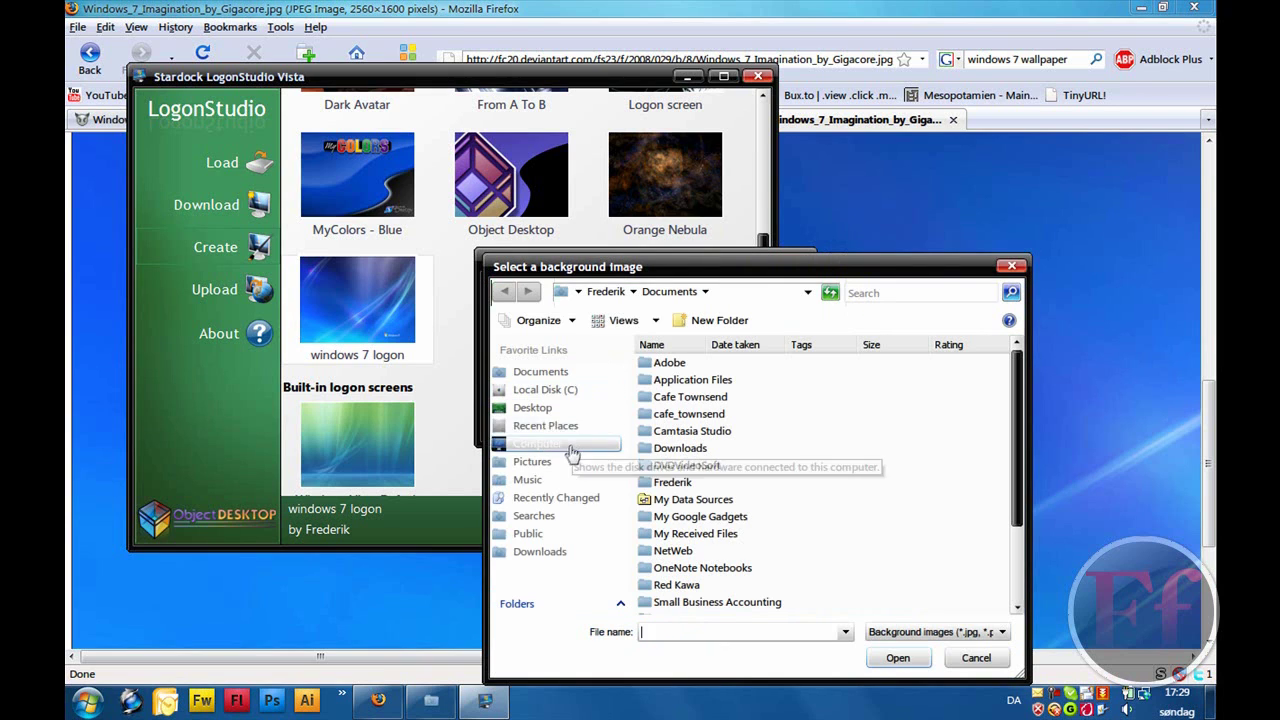
pyautogui.click(556, 463)
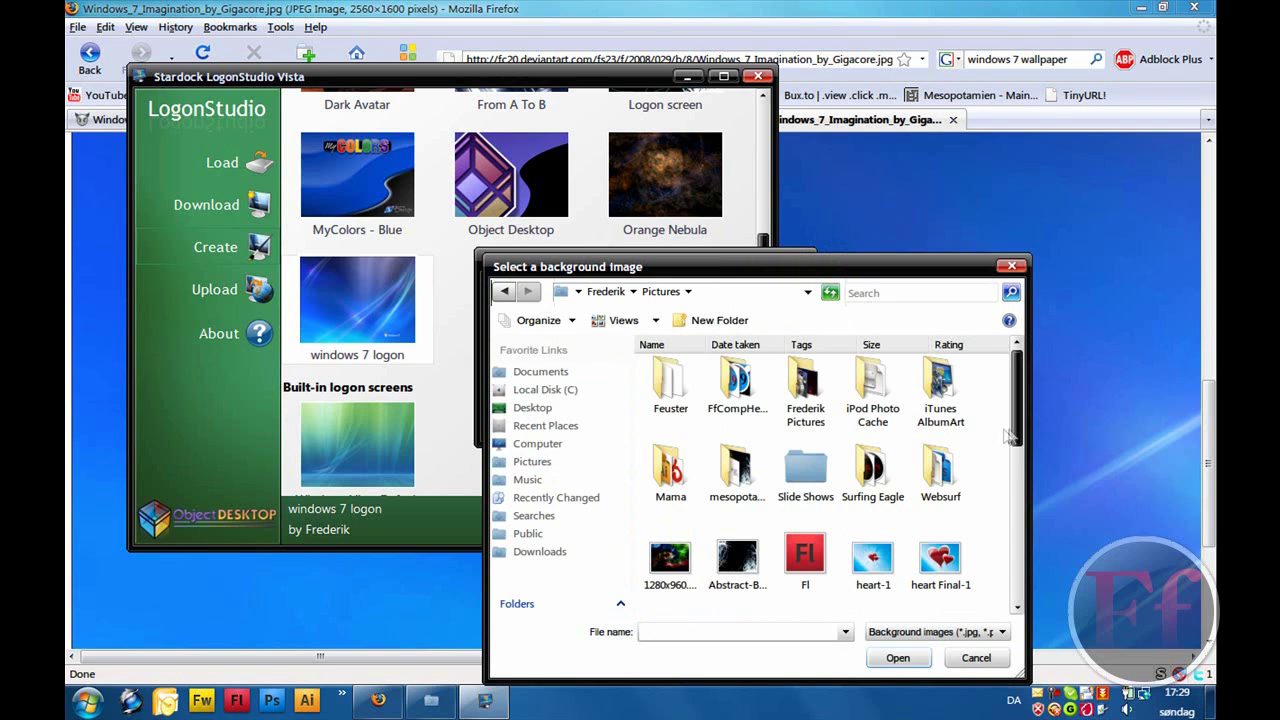
pyautogui.moveTo(1018, 438); pyautogui.dragTo(1022, 603)
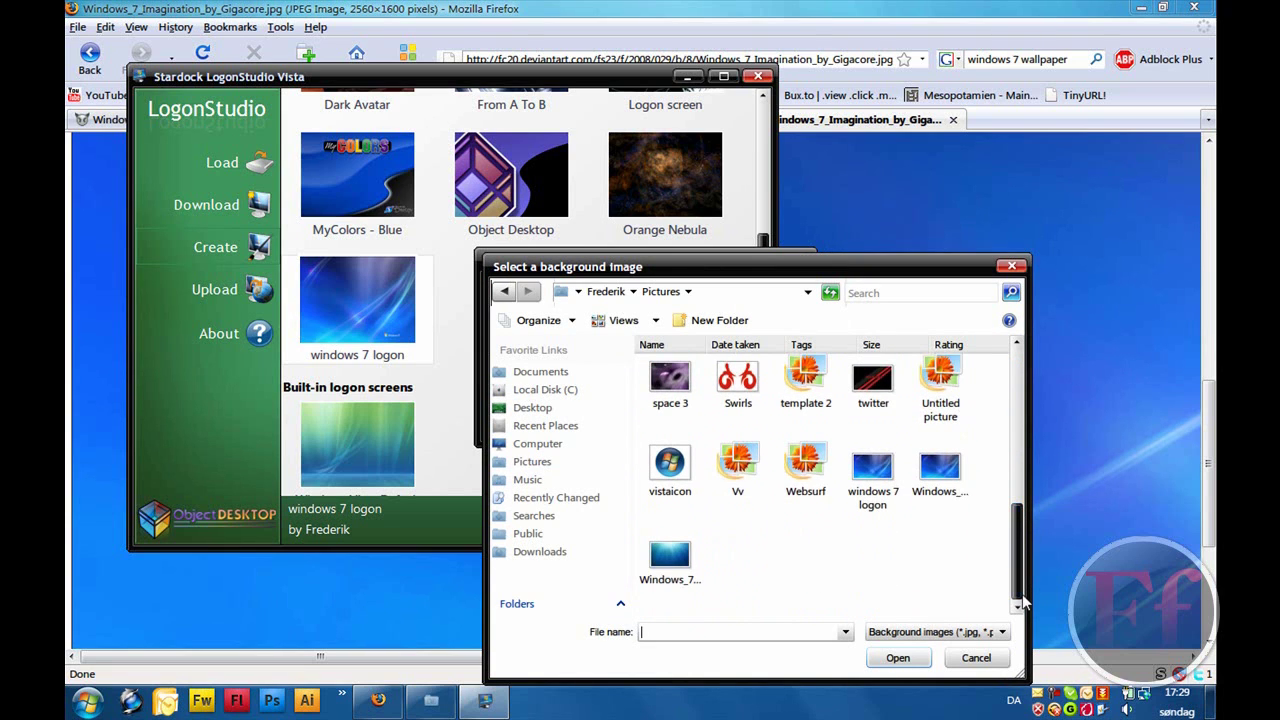
pyautogui.click(945, 483)
pyautogui.doubleClick(945, 483)
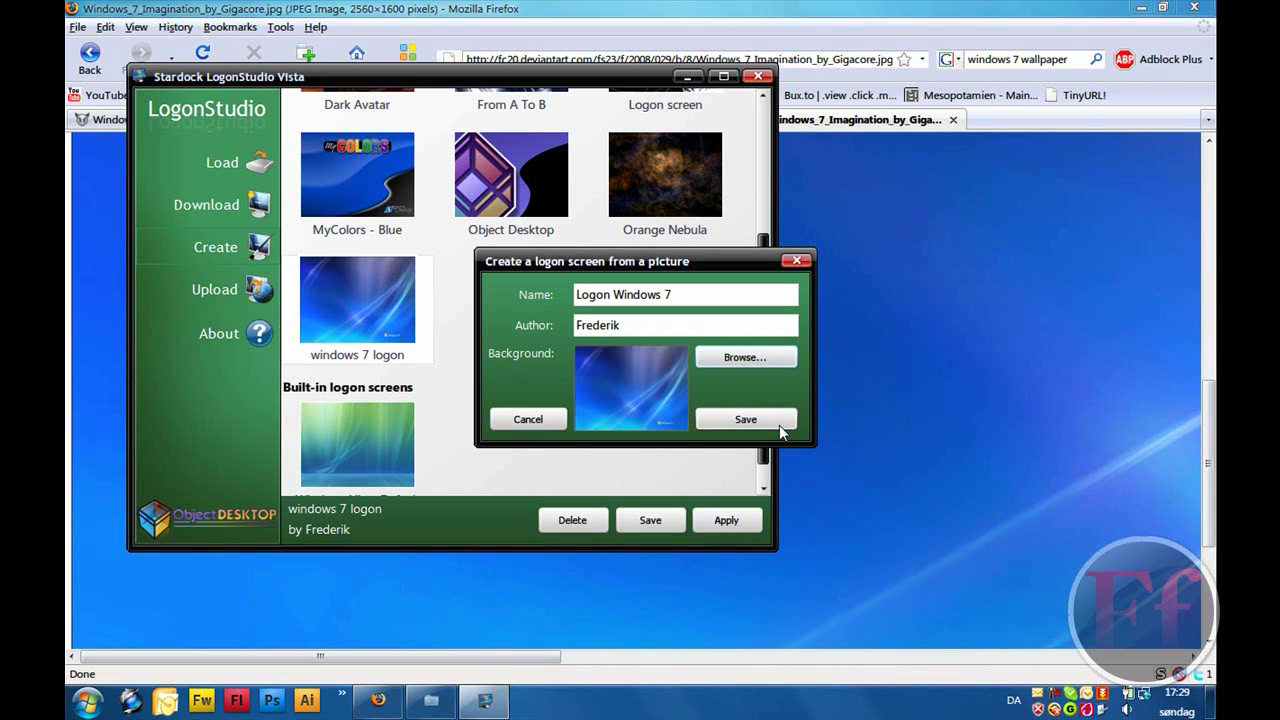
pyautogui.click(778, 428)
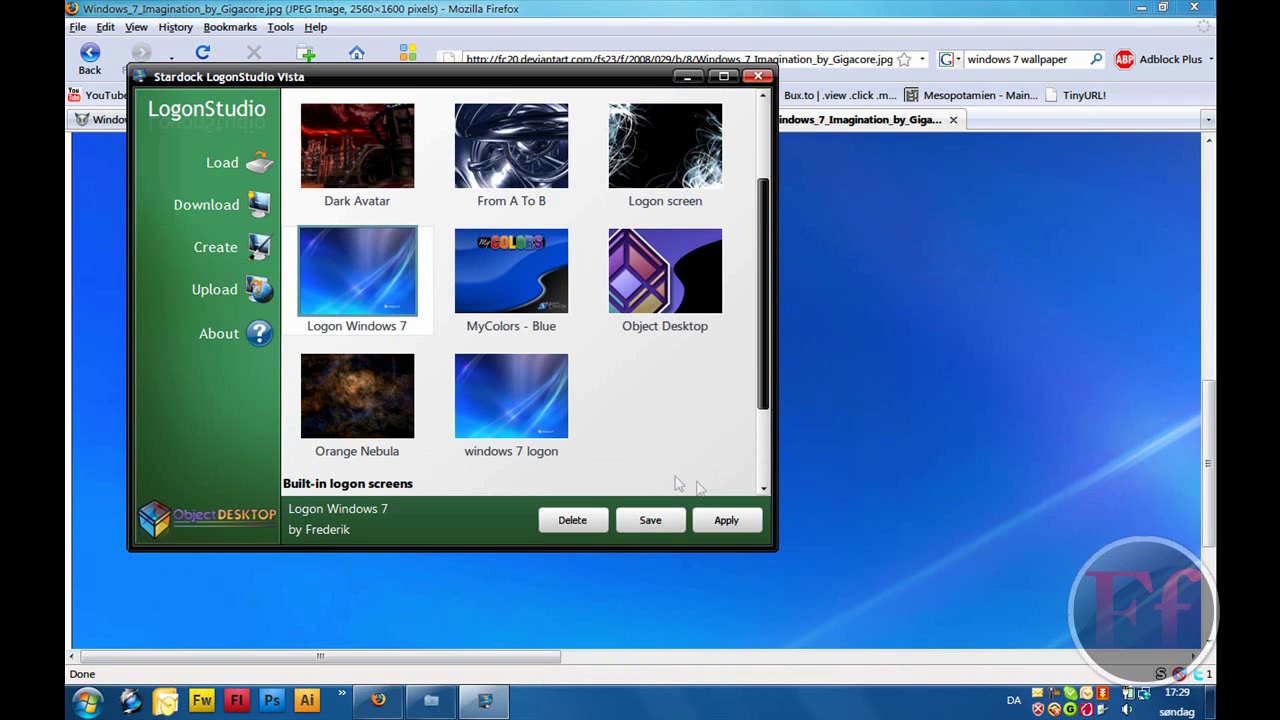
# Launch the Registry Editor with regedit from the Start menu's Run box.
pyautogui.click(934, 120)
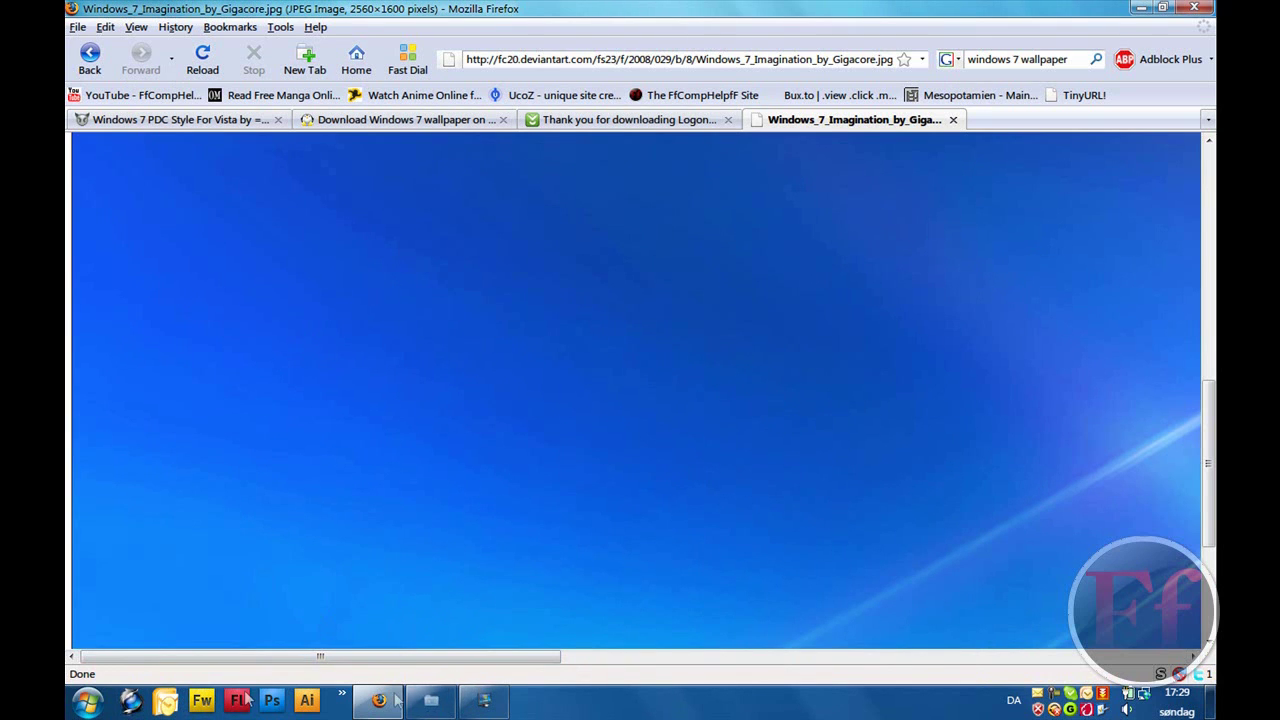
pyautogui.click(88, 702)
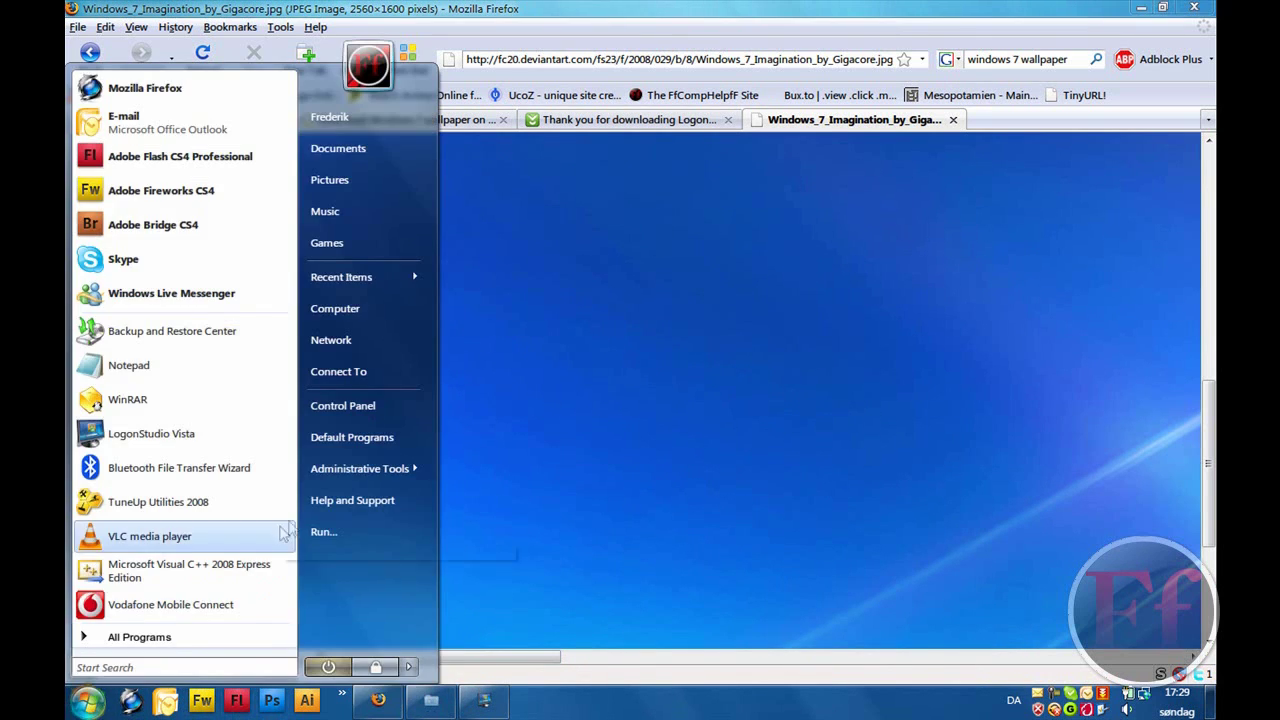
pyautogui.click(318, 533)
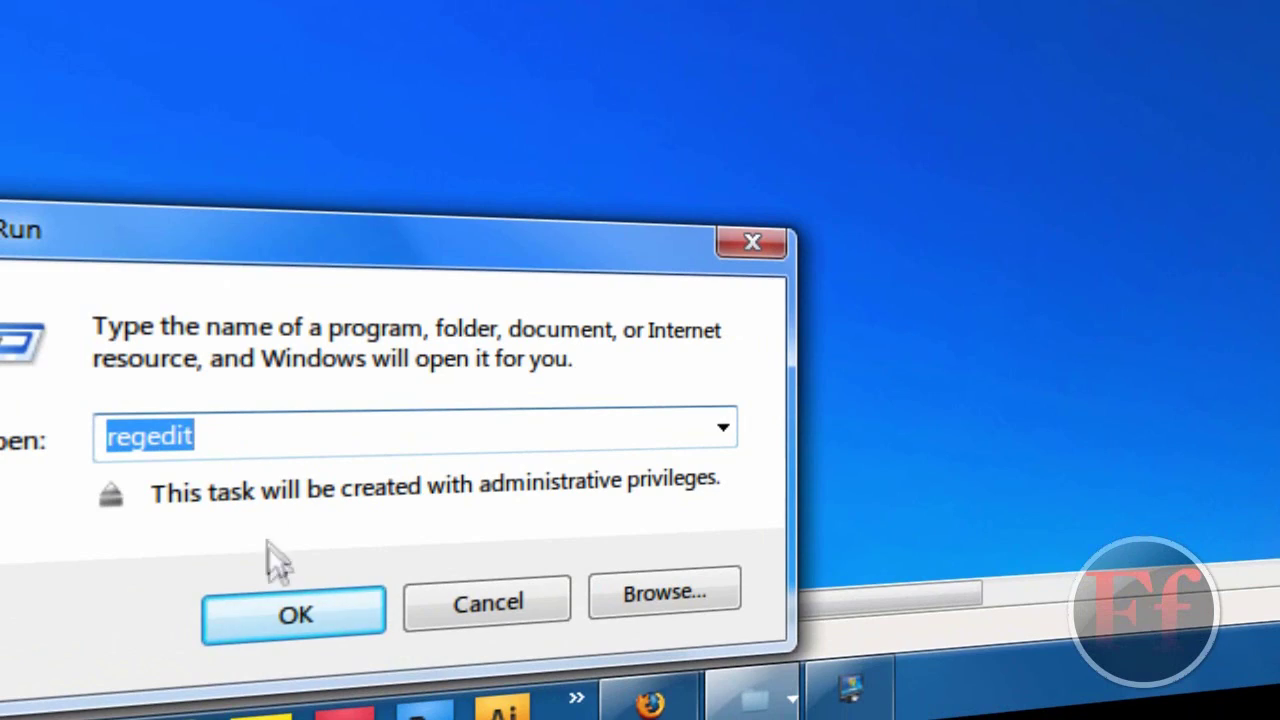
pyautogui.click(295, 619)
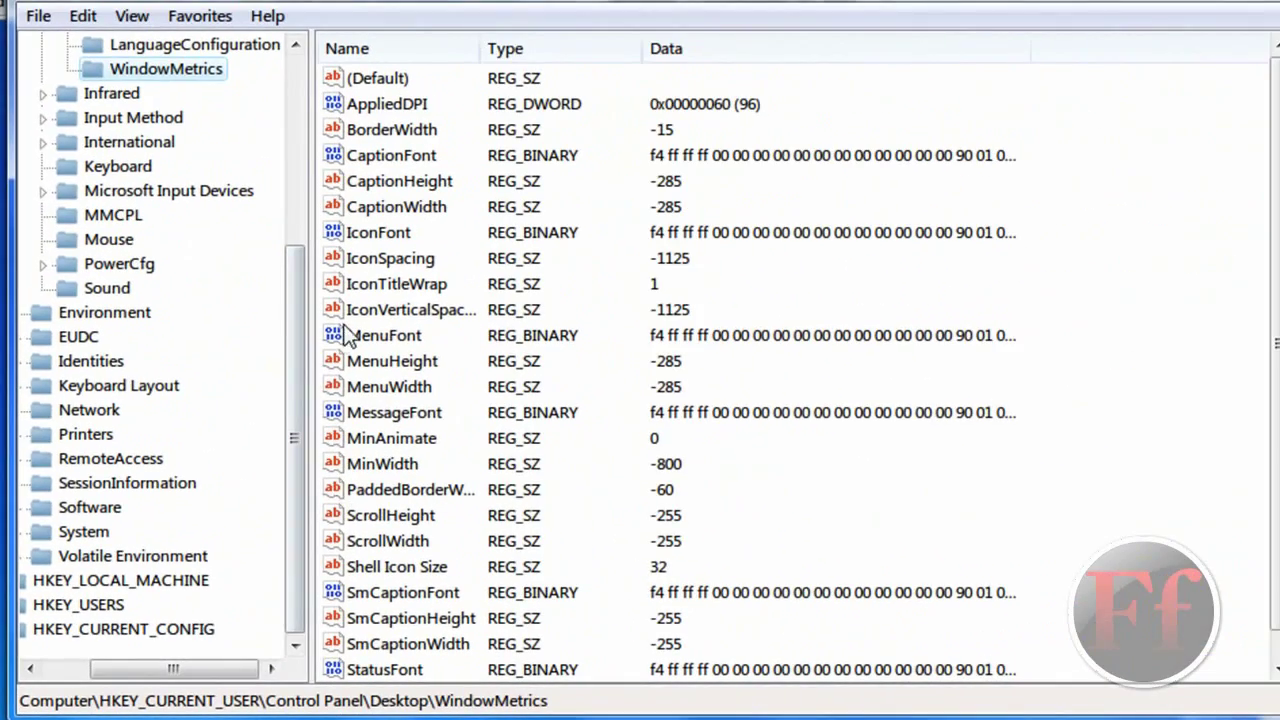
# Navigate to HKEY_CURRENT_USER\Control Panel\Desktop\WindowMetrics to list its values.
pyautogui.moveTo(299, 373); pyautogui.dragTo(195, 151)
pyautogui.click(172, 100)
pyautogui.doubleClick(172, 100)
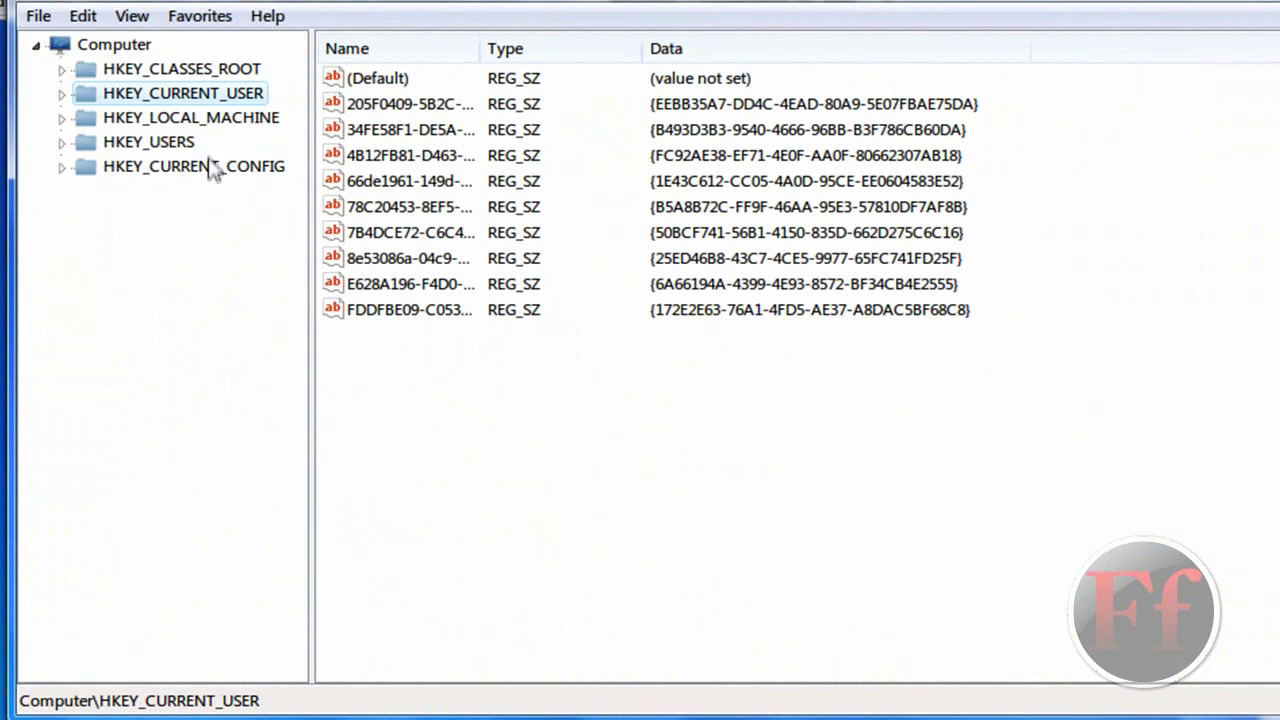
pyautogui.doubleClick(198, 100)
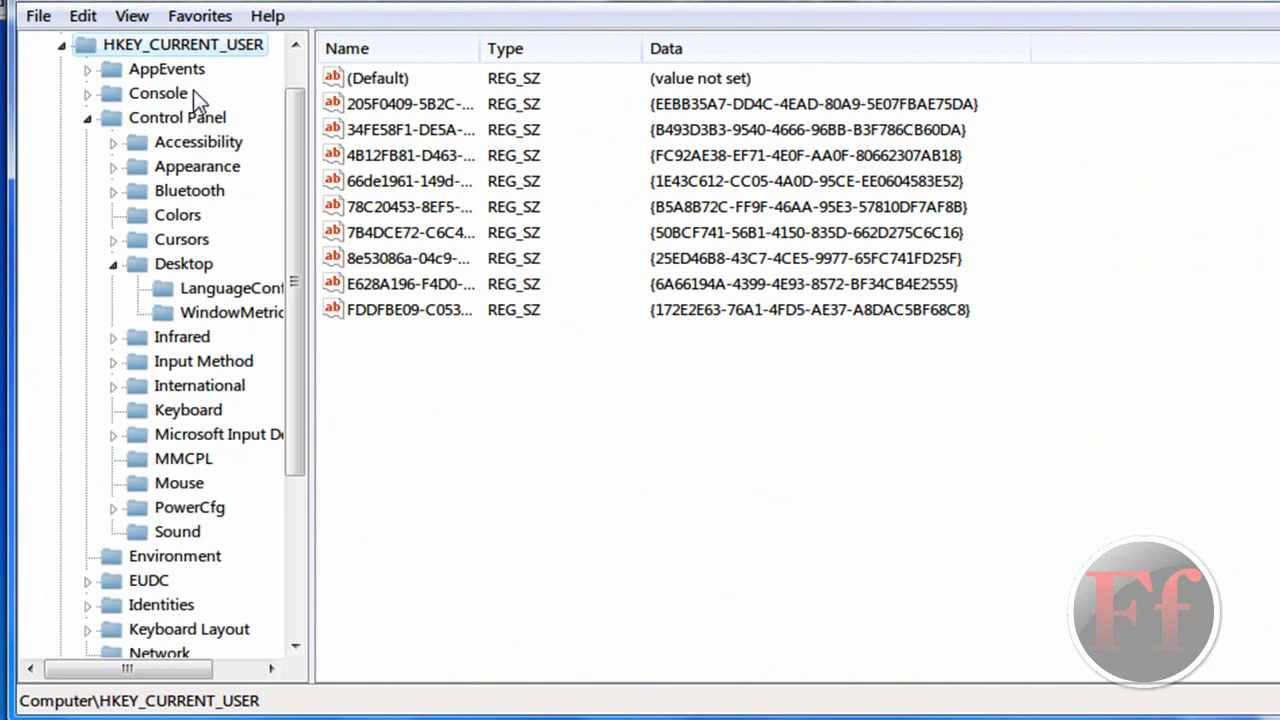
pyautogui.click(178, 308)
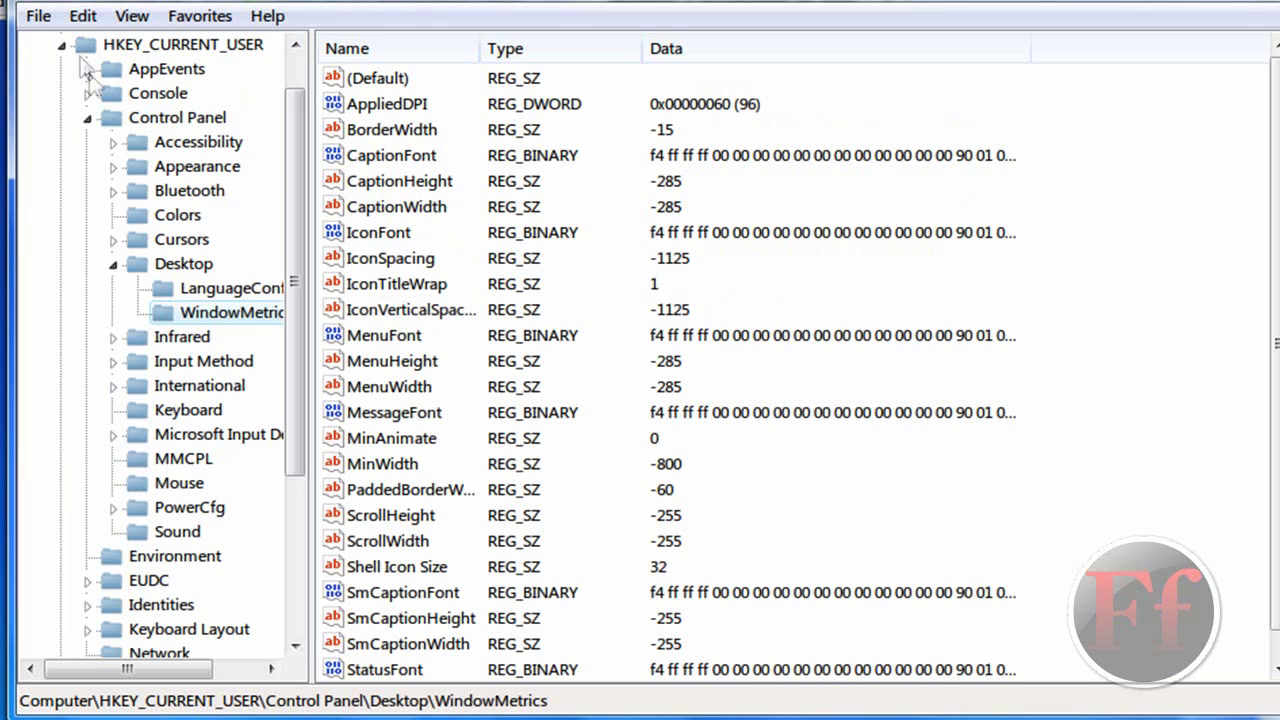
pyautogui.click(83, 16)
pyautogui.moveTo(110, 50)
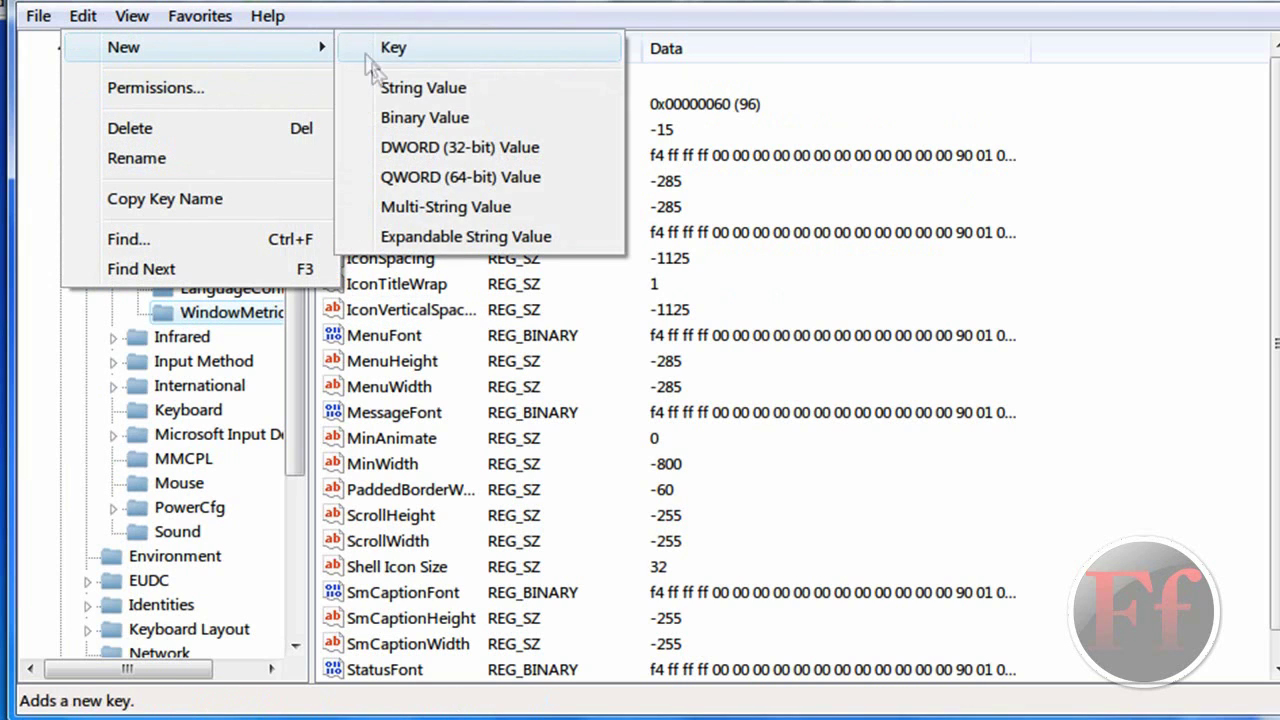
pyautogui.click(383, 92)
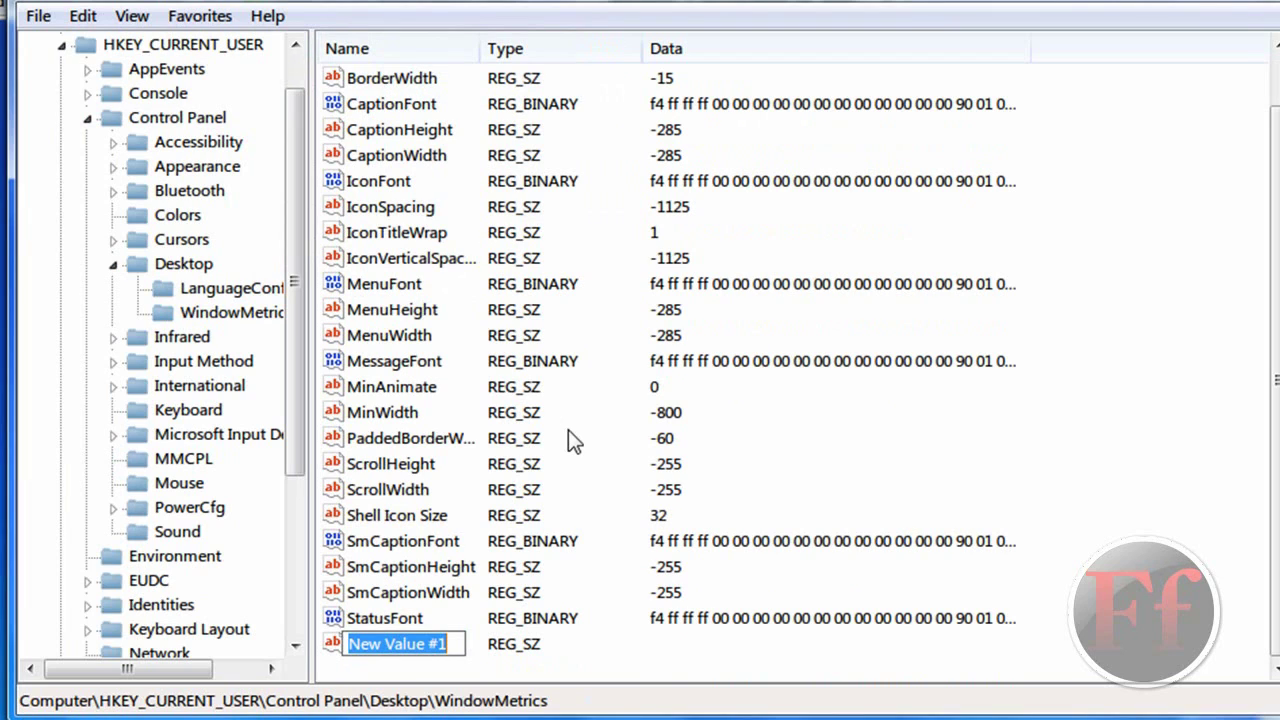
pyautogui.write('MinW')
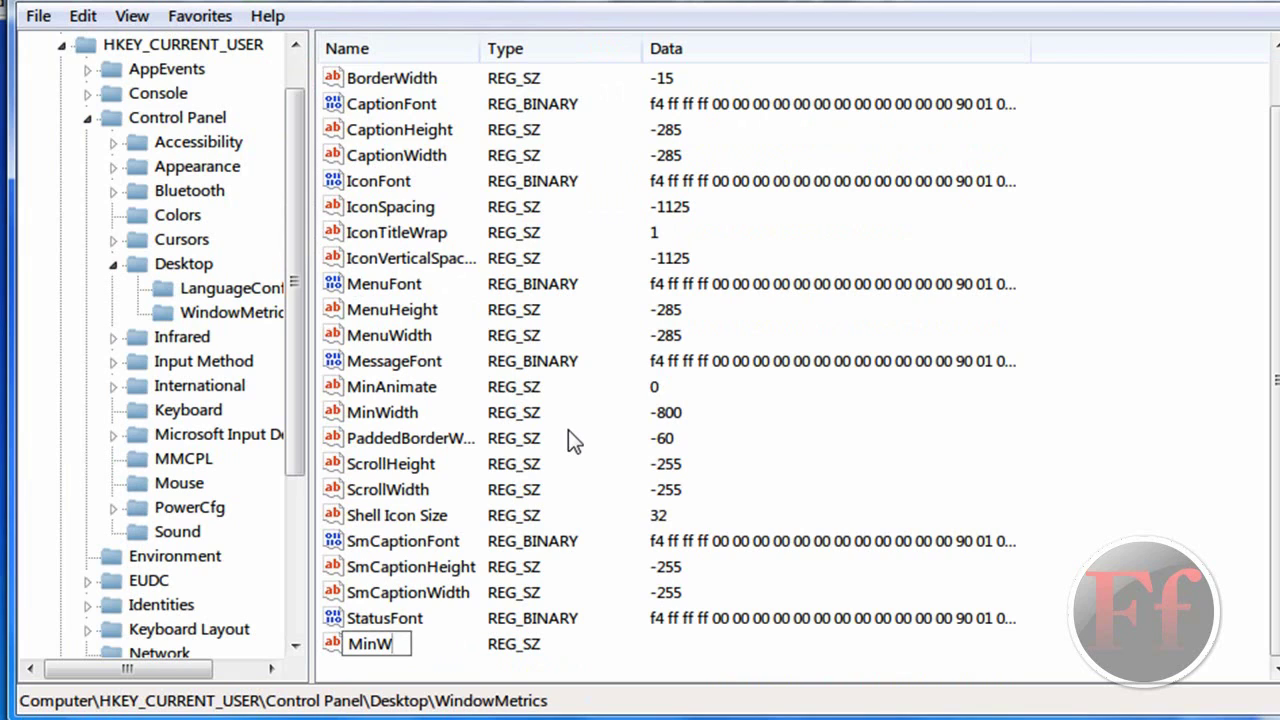
pyautogui.write('idth')
pyautogui.press('BackSpace')
pyautogui.press('BackSpace')
pyautogui.press('BackSpace')
pyautogui.press('BackSpace')
pyautogui.press('BackSpace')
pyautogui.press('BackSpace')
pyautogui.press('BackSpace')
pyautogui.press('BackSpace')
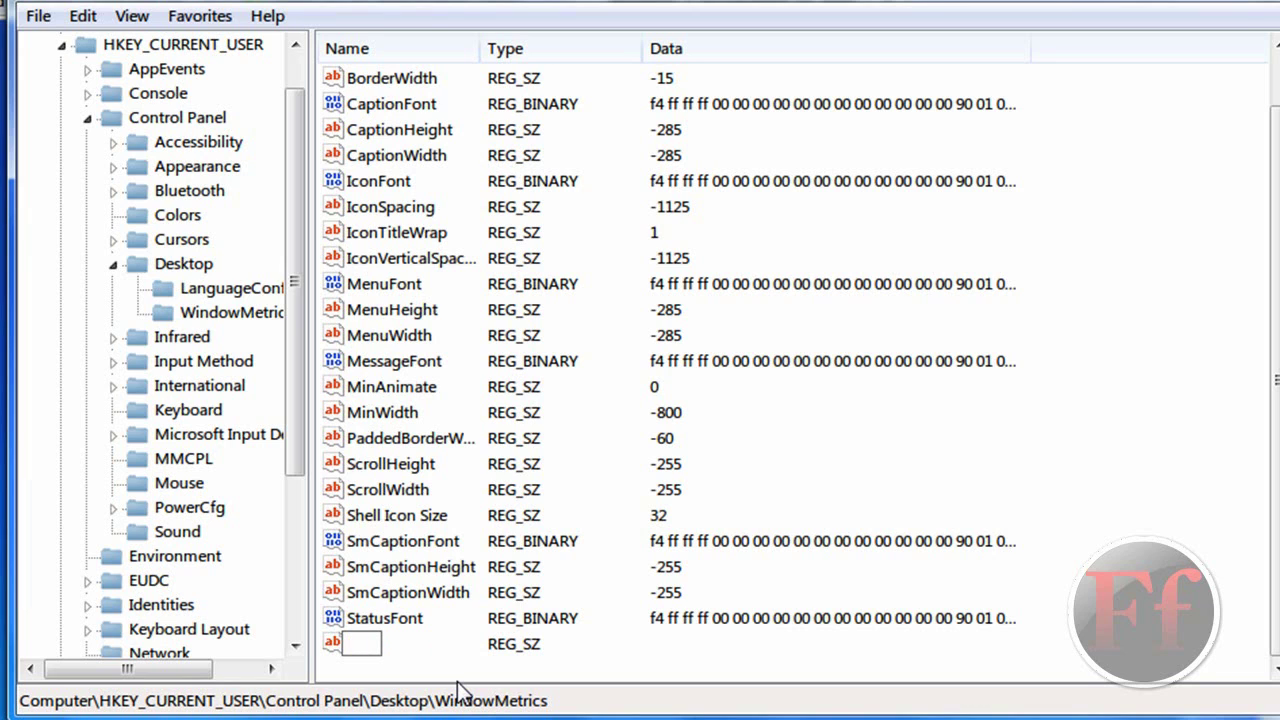
pyautogui.click(380, 552)
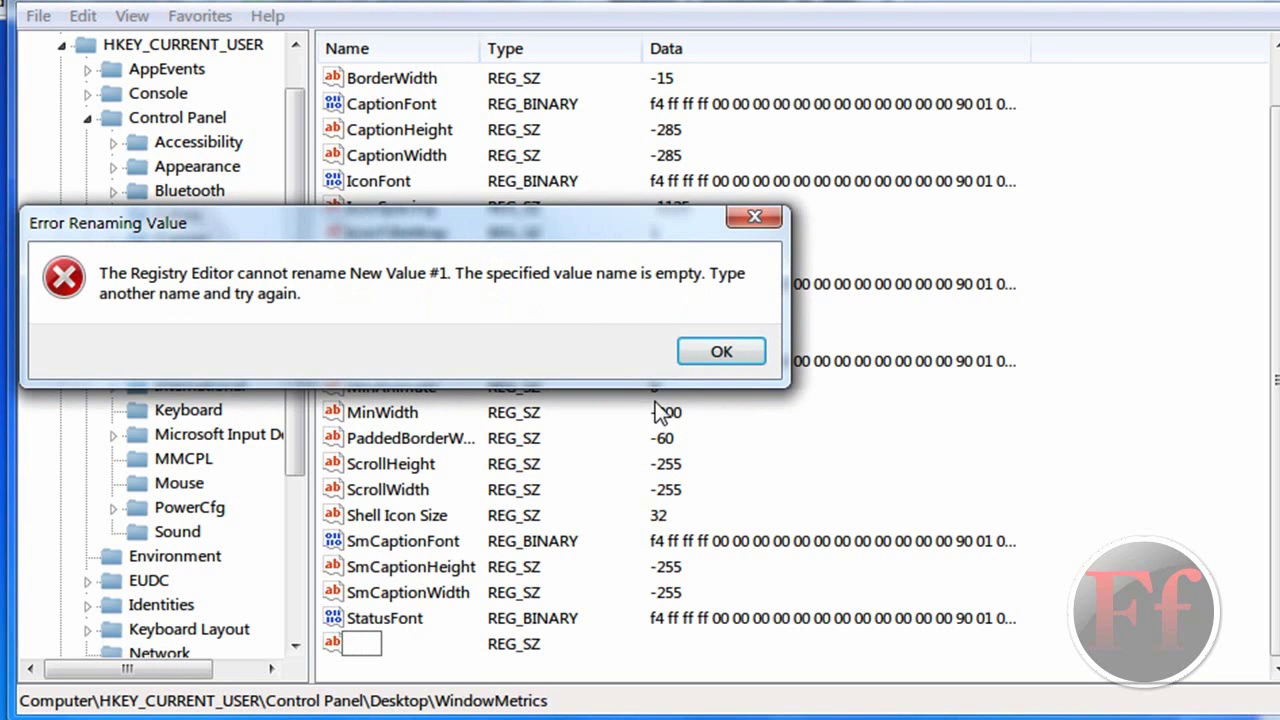
pyautogui.click(692, 358)
pyautogui.rightClick(402, 643)
pyautogui.click(520, 716)
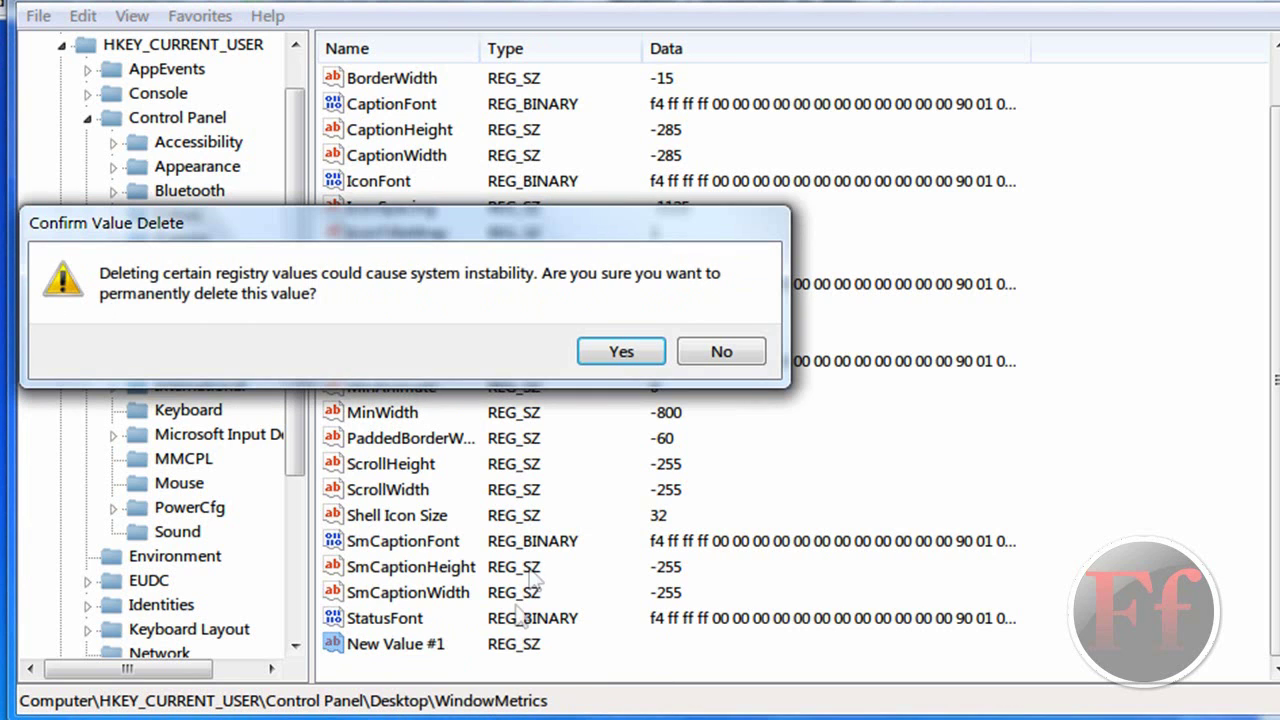
pyautogui.click(611, 353)
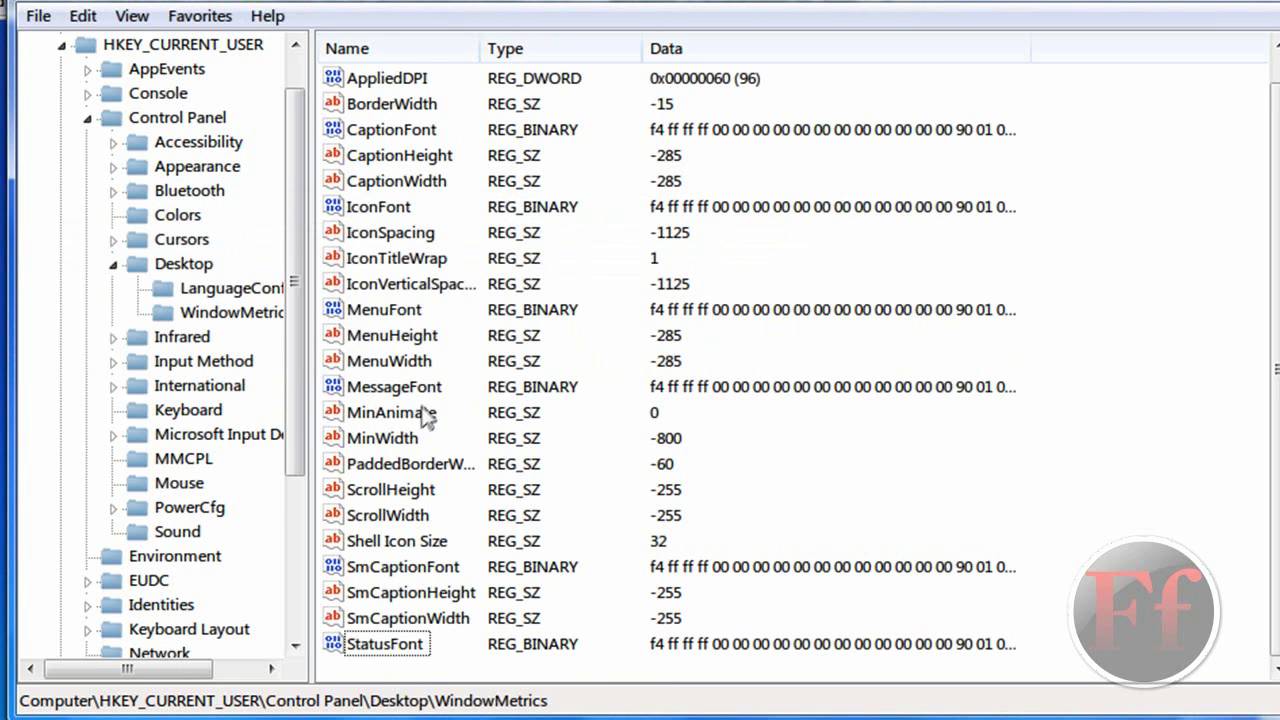
# Change the MinWidth value data to -800.
pyautogui.doubleClick(392, 438)
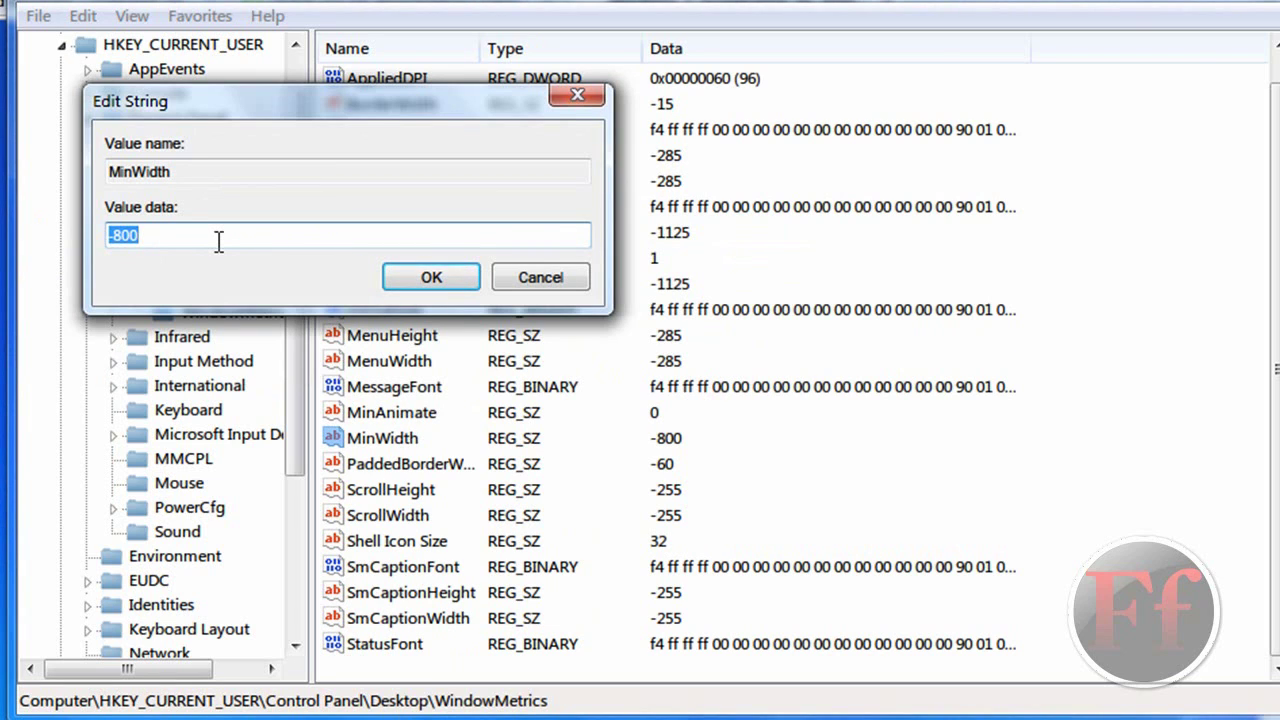
pyautogui.write('-800')
pyautogui.press('Return')
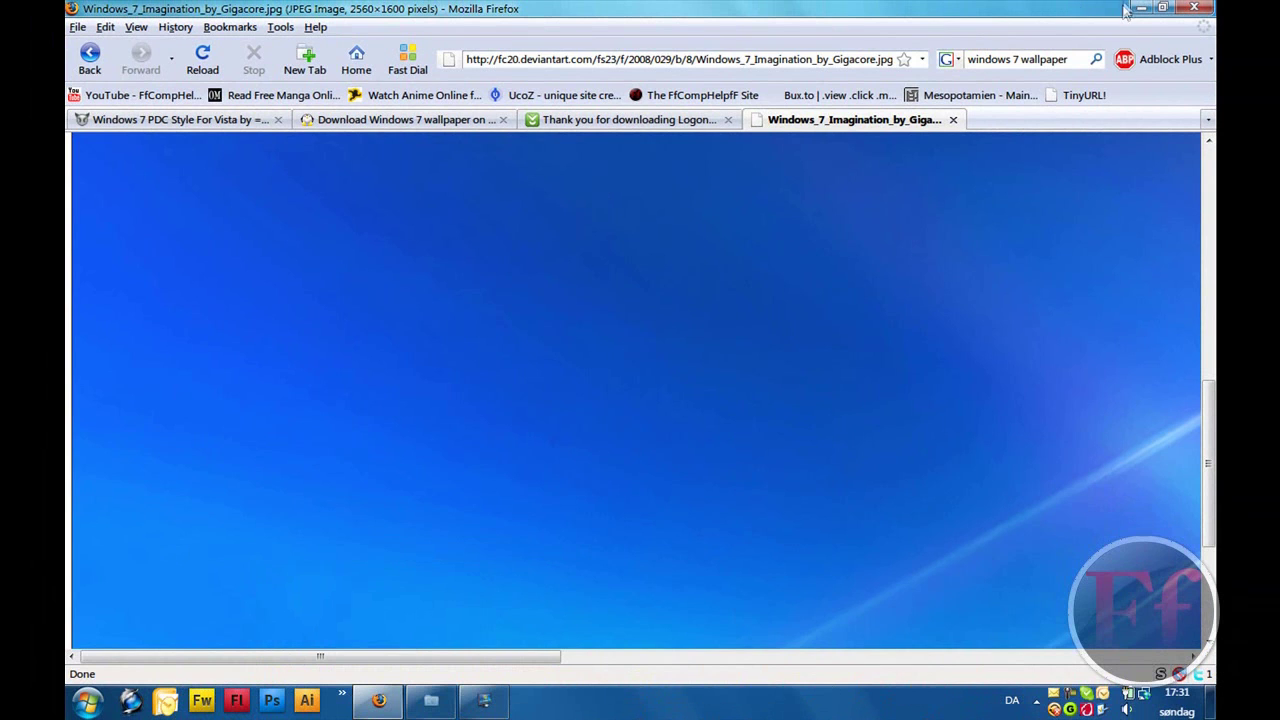
# Close the Firefox, LogonStudio Vista and Pictures folder windows.
pyautogui.click(1194, 8)
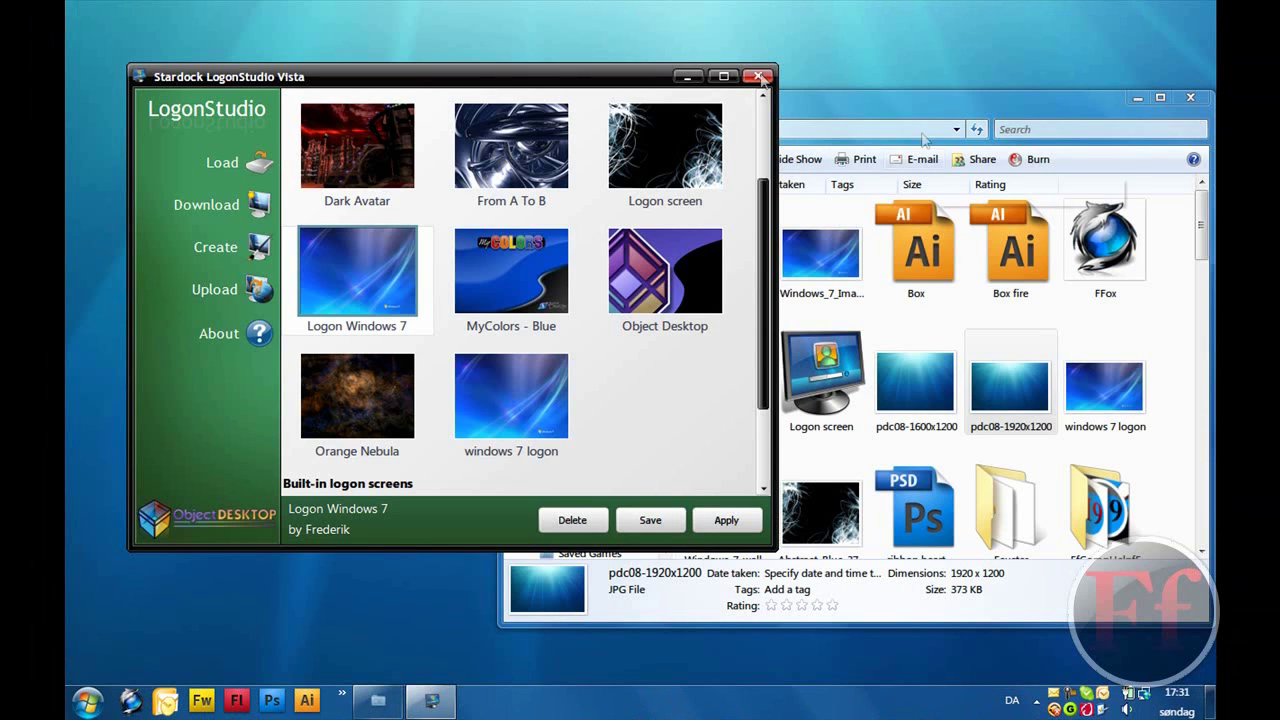
pyautogui.click(685, 78)
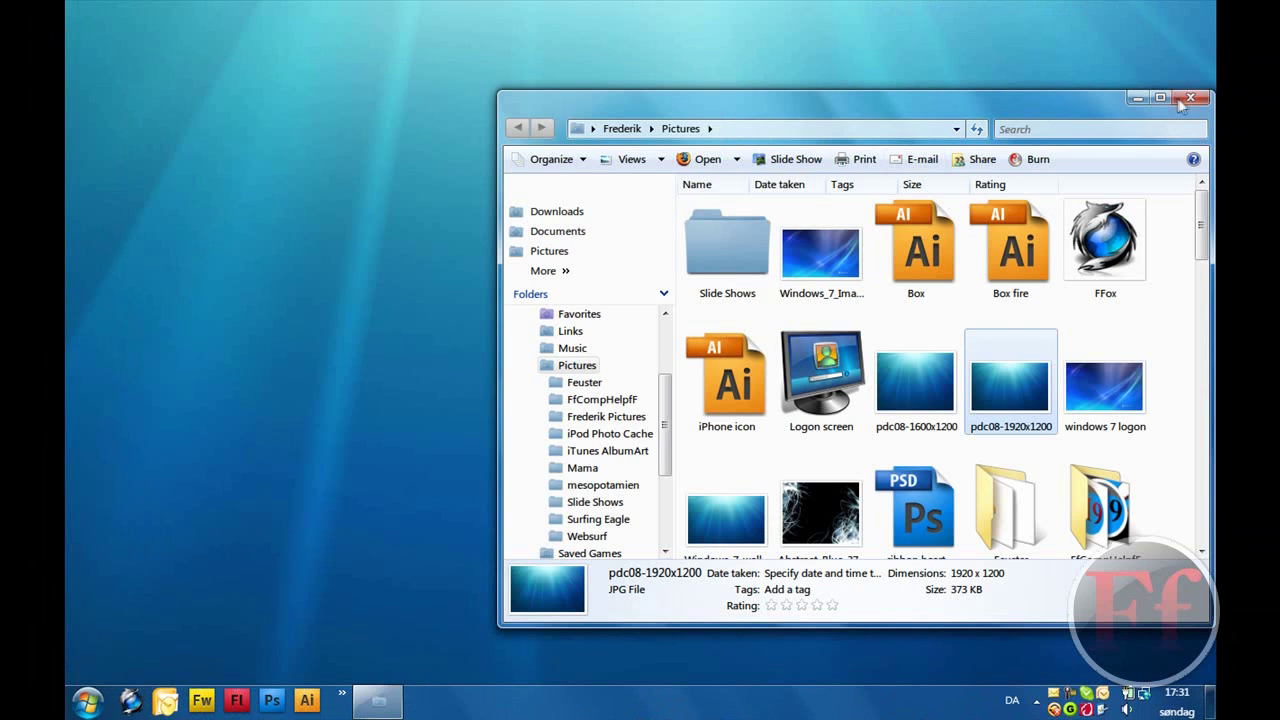
pyautogui.click(1190, 98)
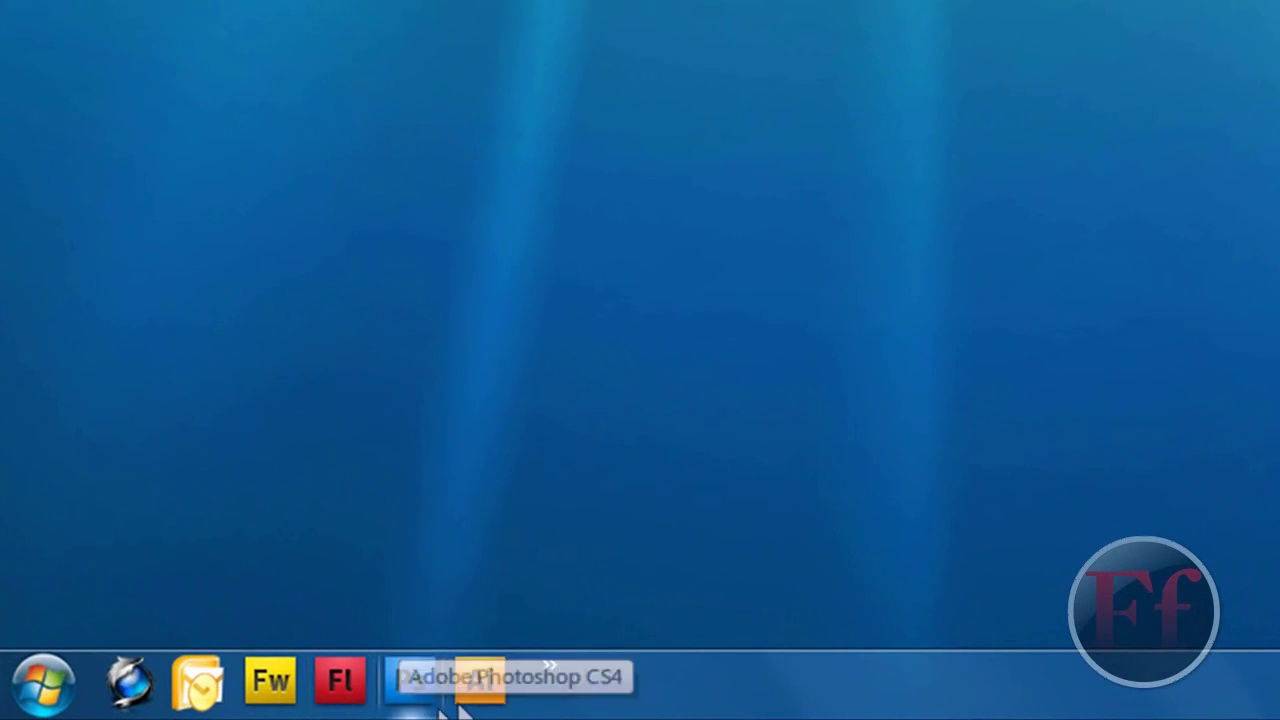
# Unlock the taskbar, switch Quick Launch to Large Icons, then lock the taskbar again.
pyautogui.rightClick(586, 686)
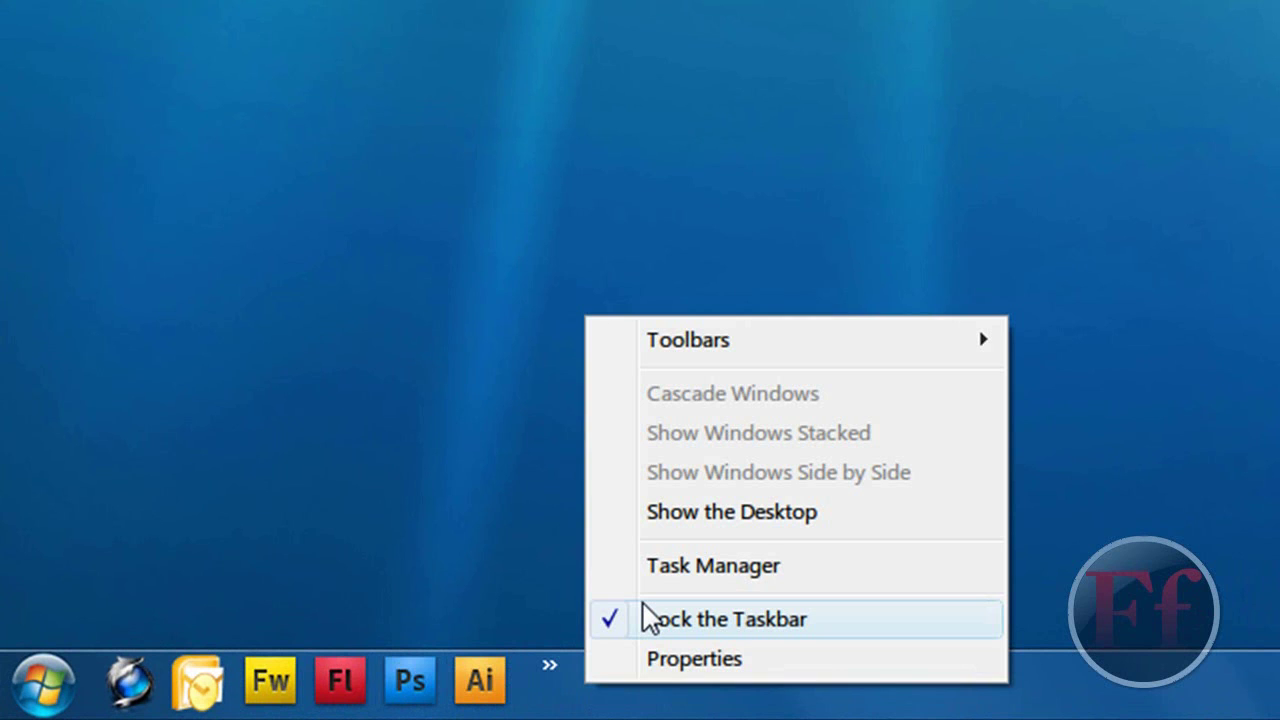
pyautogui.click(647, 618)
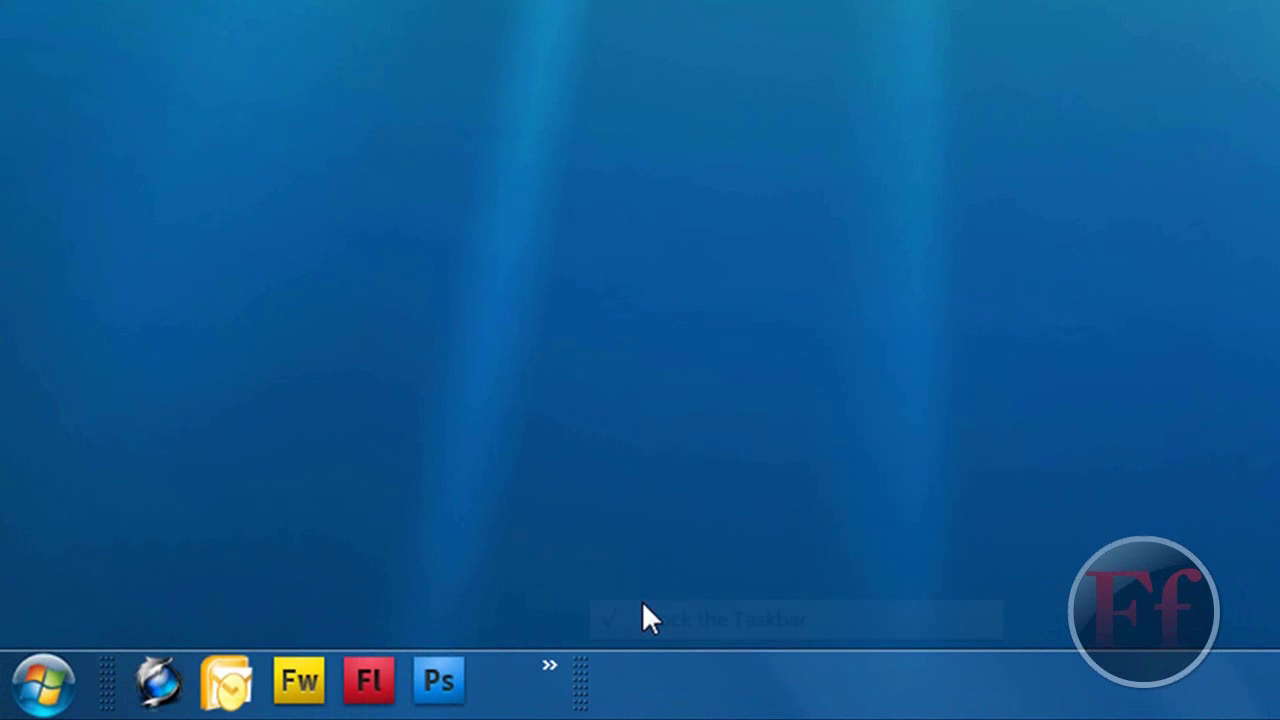
pyautogui.rightClick(526, 686)
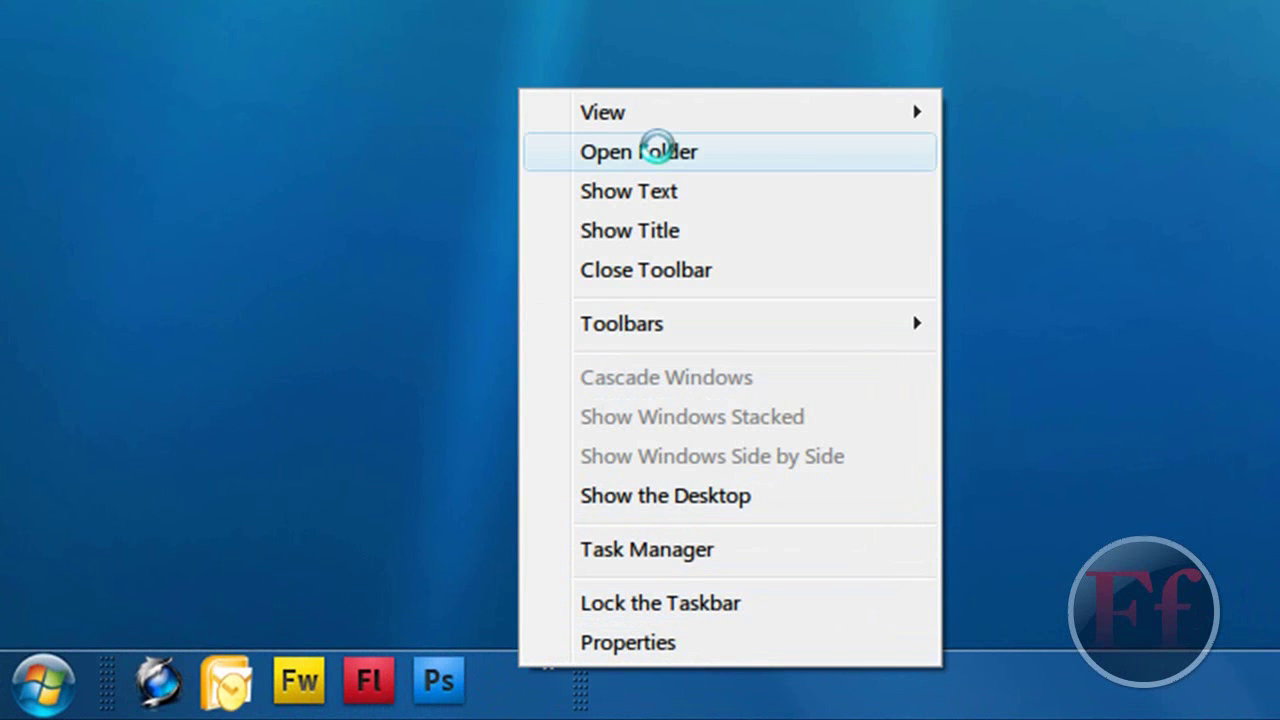
pyautogui.moveTo(657, 109)
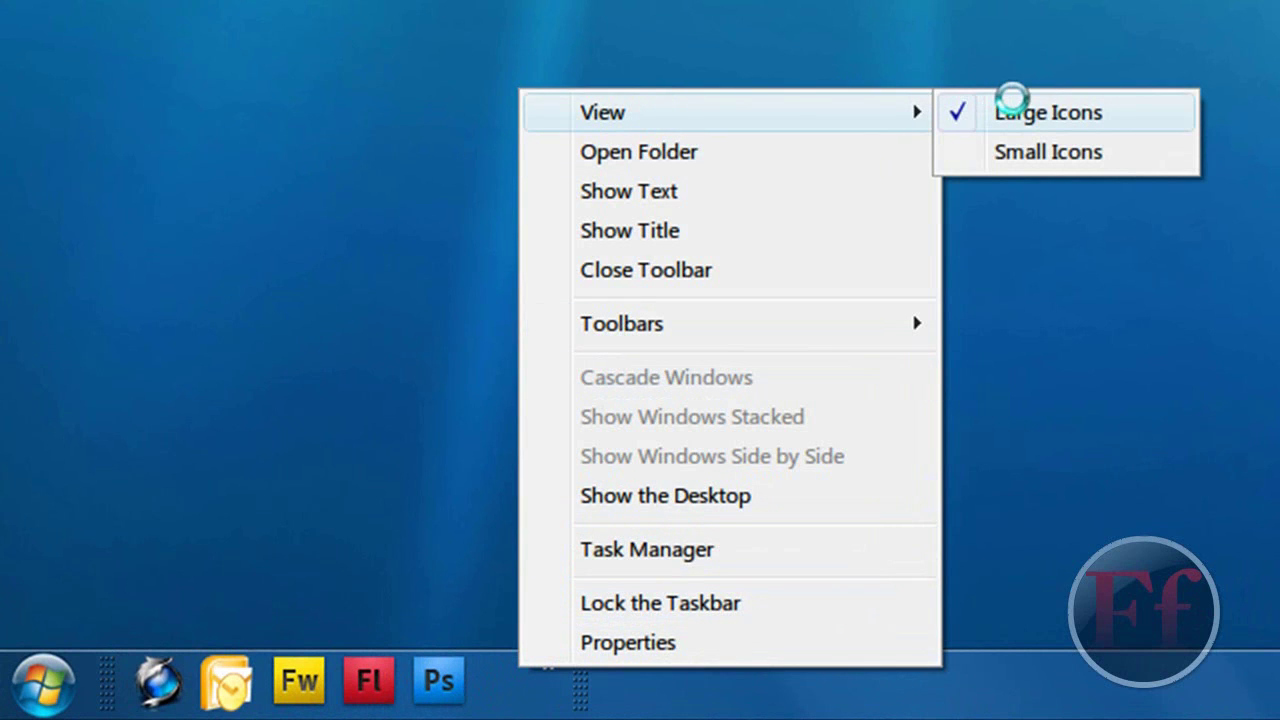
pyautogui.click(862, 6)
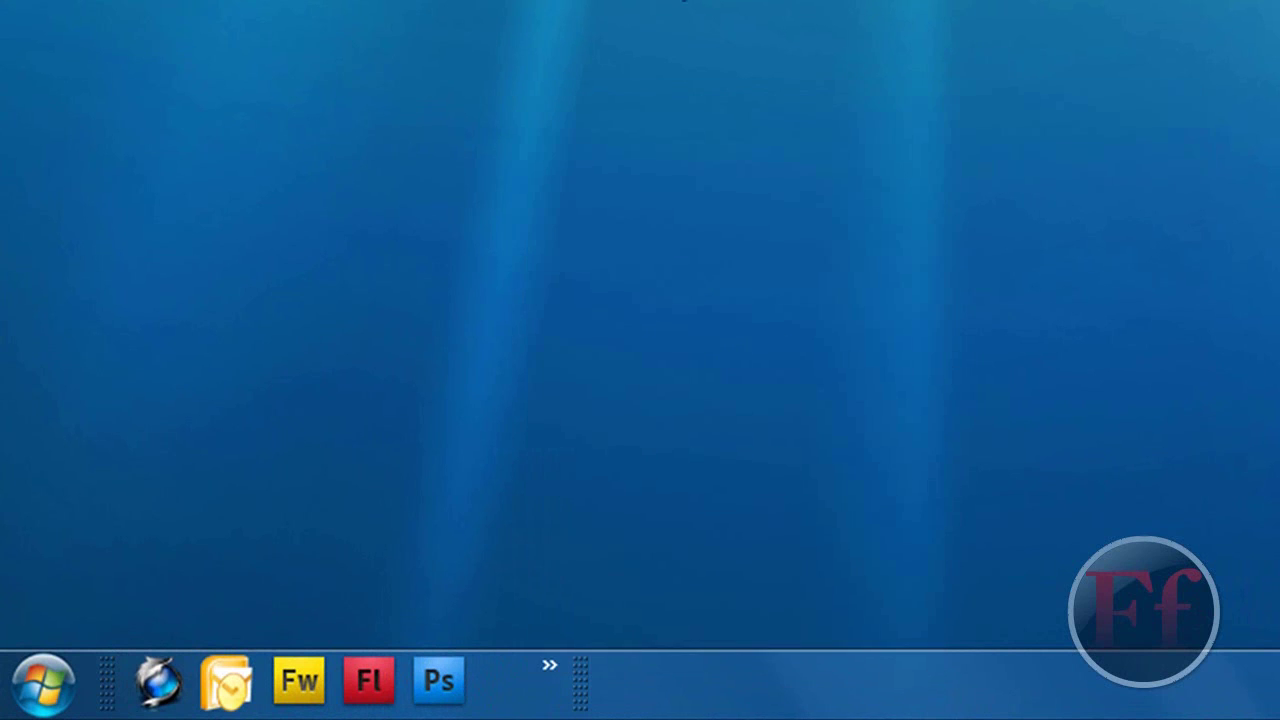
pyautogui.rightClick(808, 712)
pyautogui.click(851, 669)
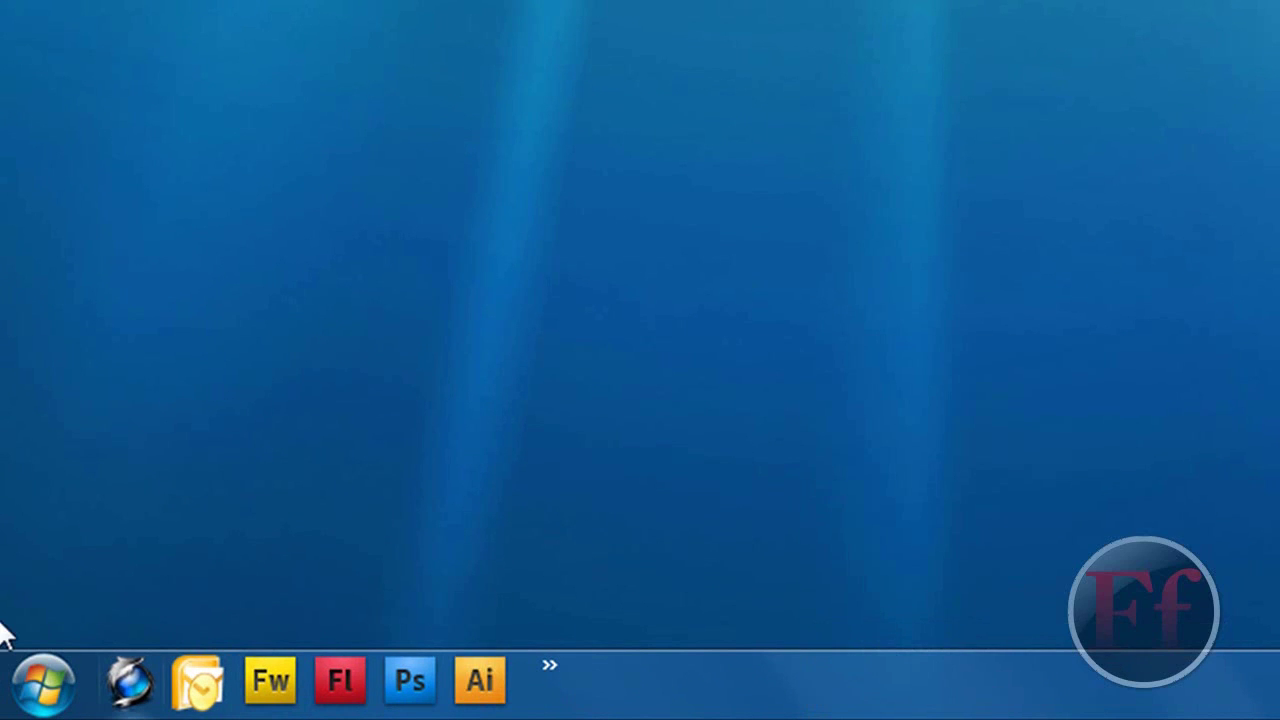
pyautogui.click(74, 700)
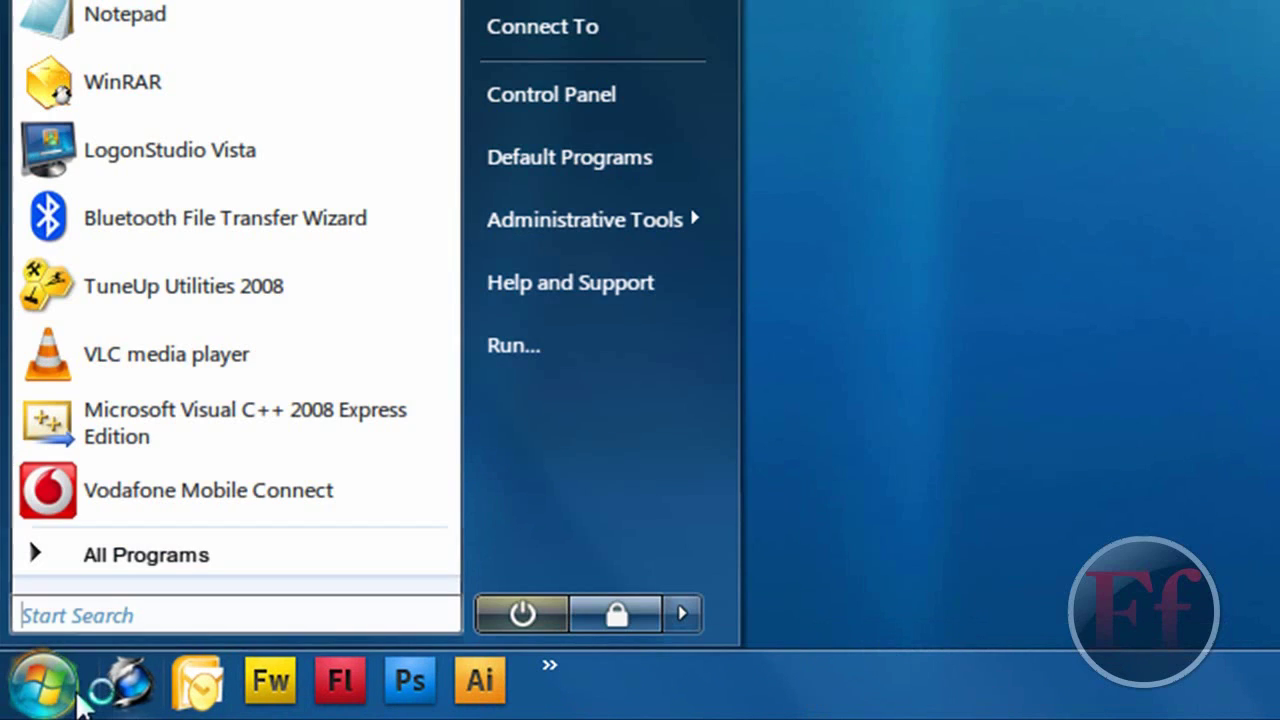
pyautogui.press('Escape')
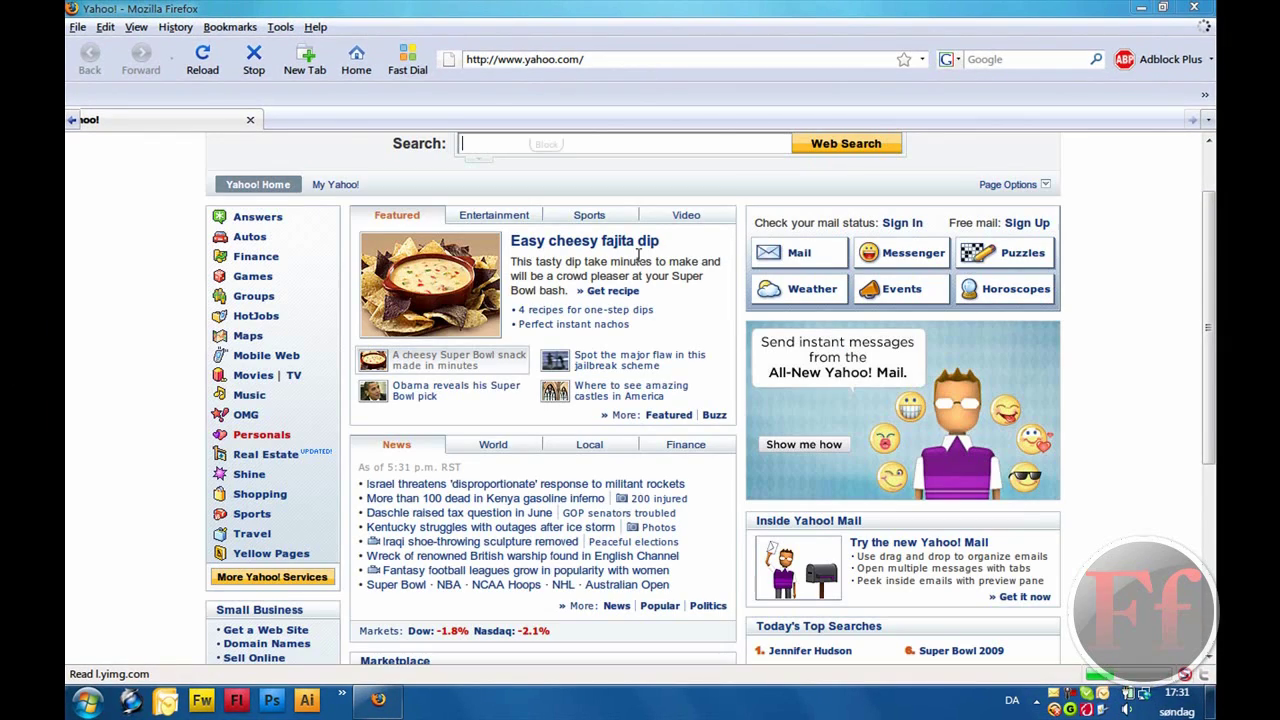
pyautogui.click(1193, 7)
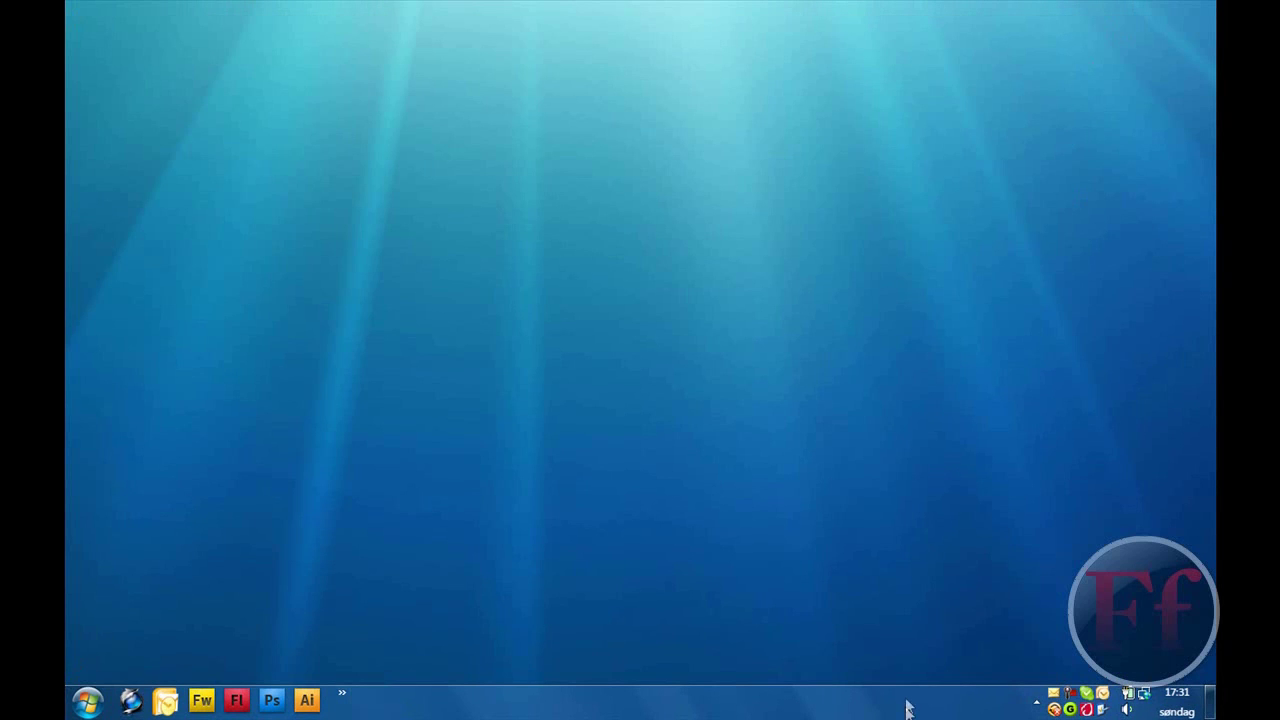
pyautogui.moveTo(941, 569); pyautogui.dragTo(803, 431)
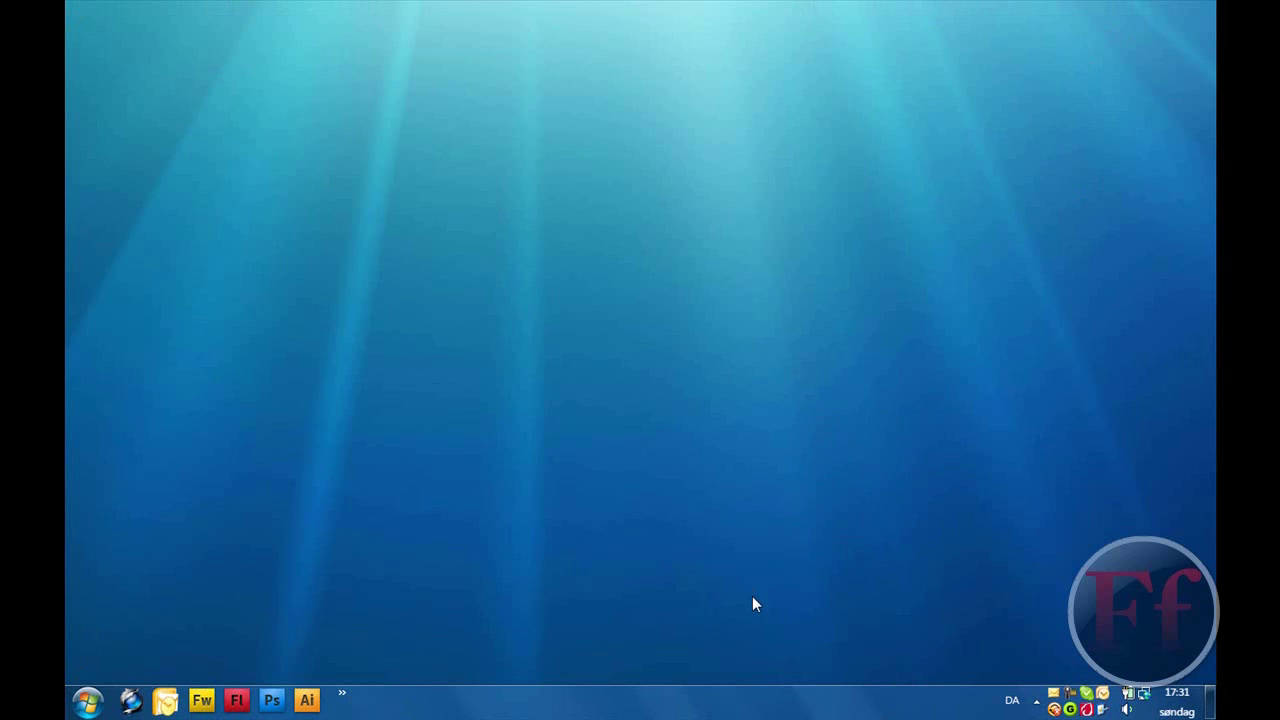